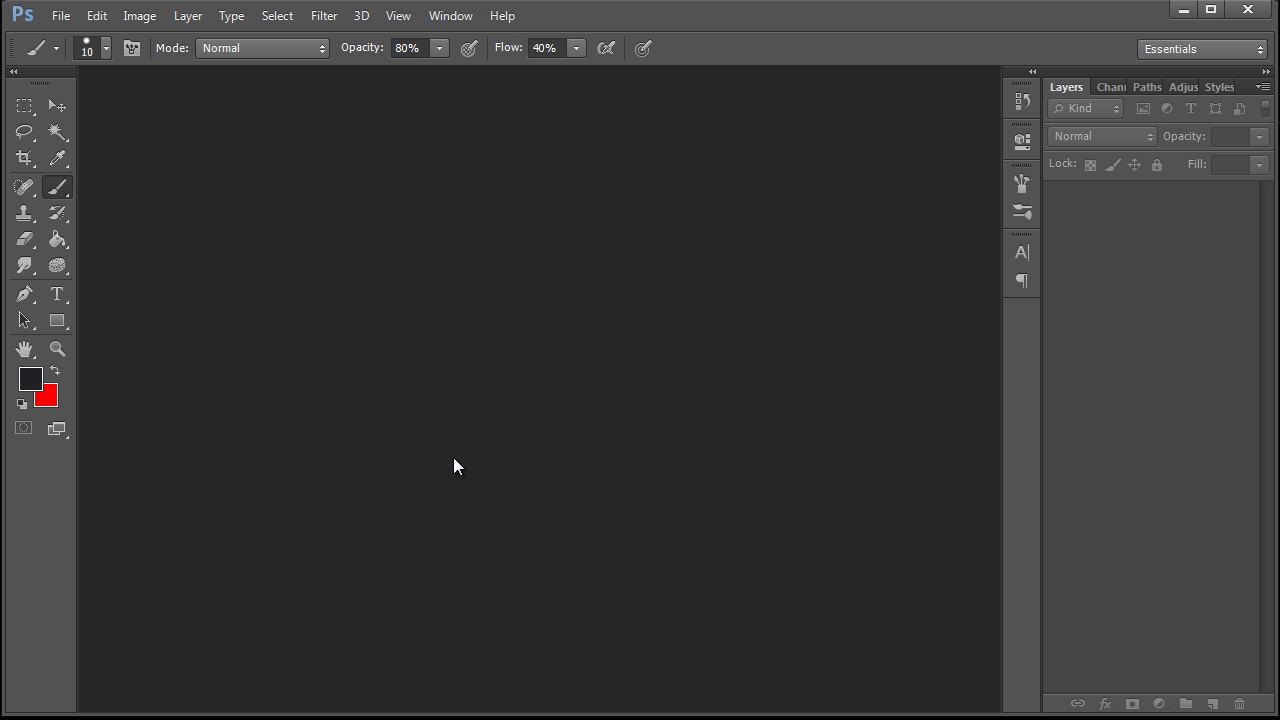
- Create a 1024 × 1024 px, 72 ppi document named 'Tiling Stone'
left_click(62, 22)
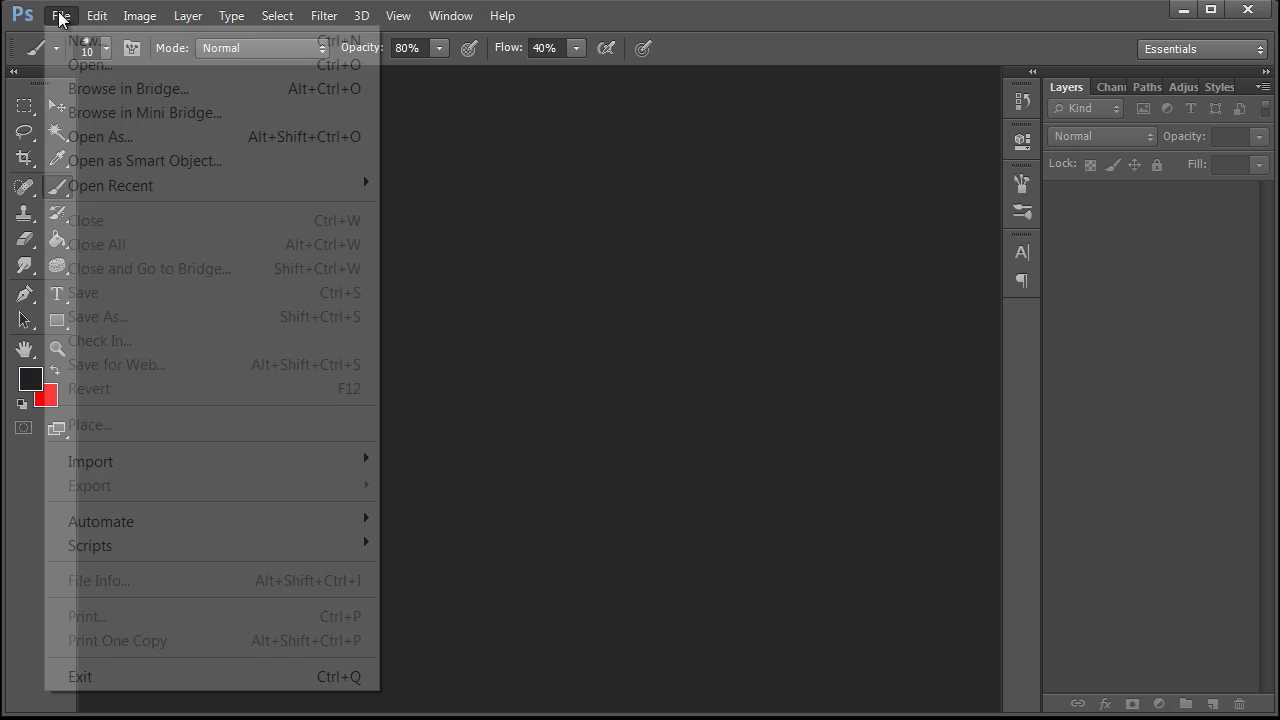
left_click(30, 42)
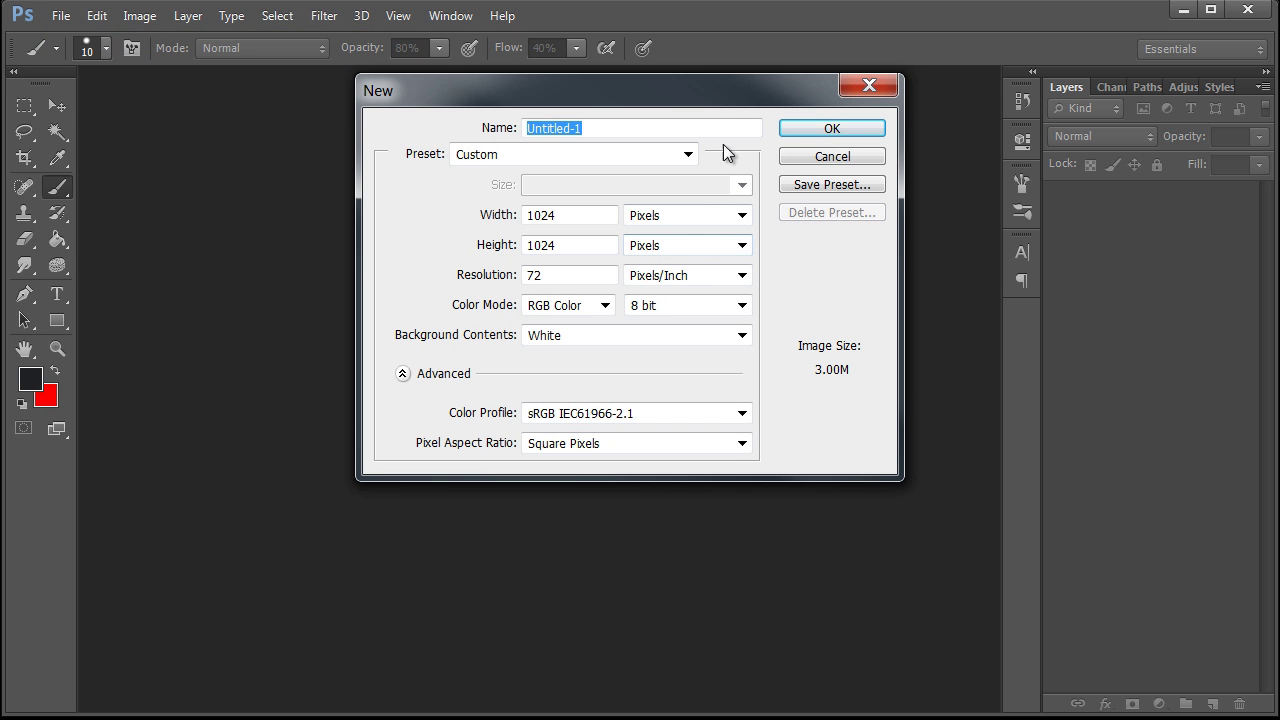
left_click_drag(581, 85, 543, 94)
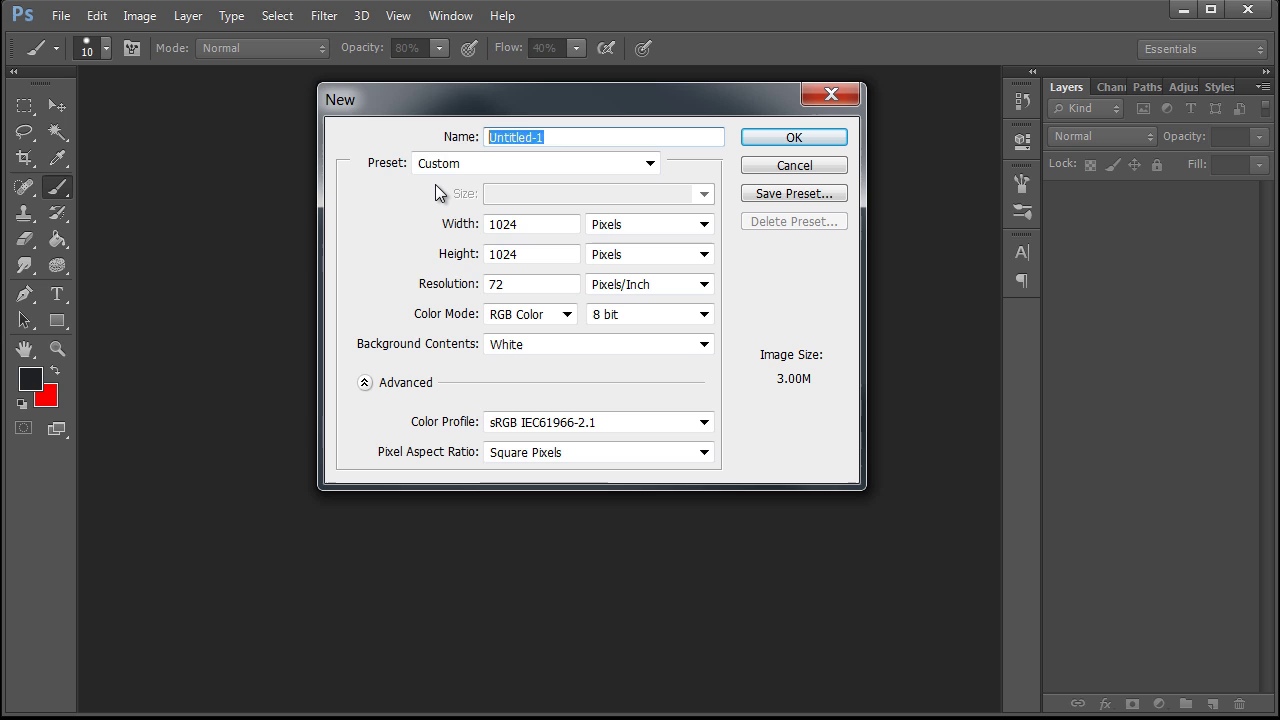
type("Tiling Stone")
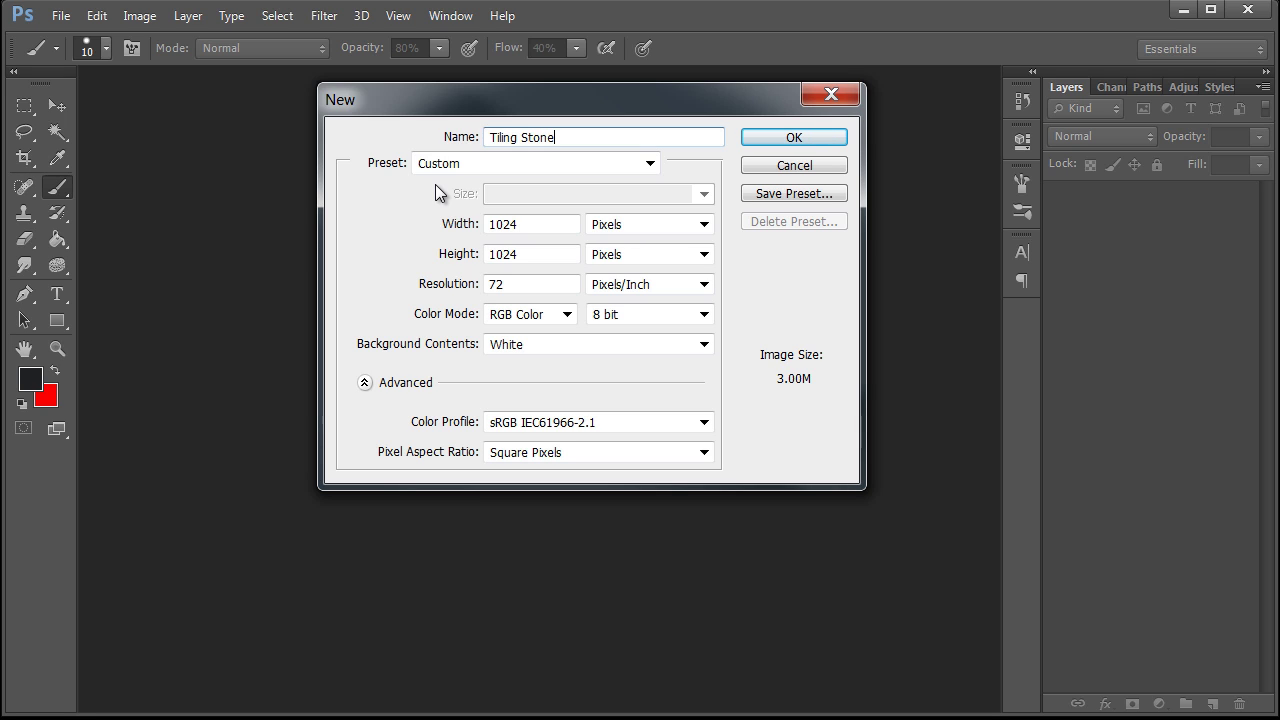
key("Tab")
key("Tab")
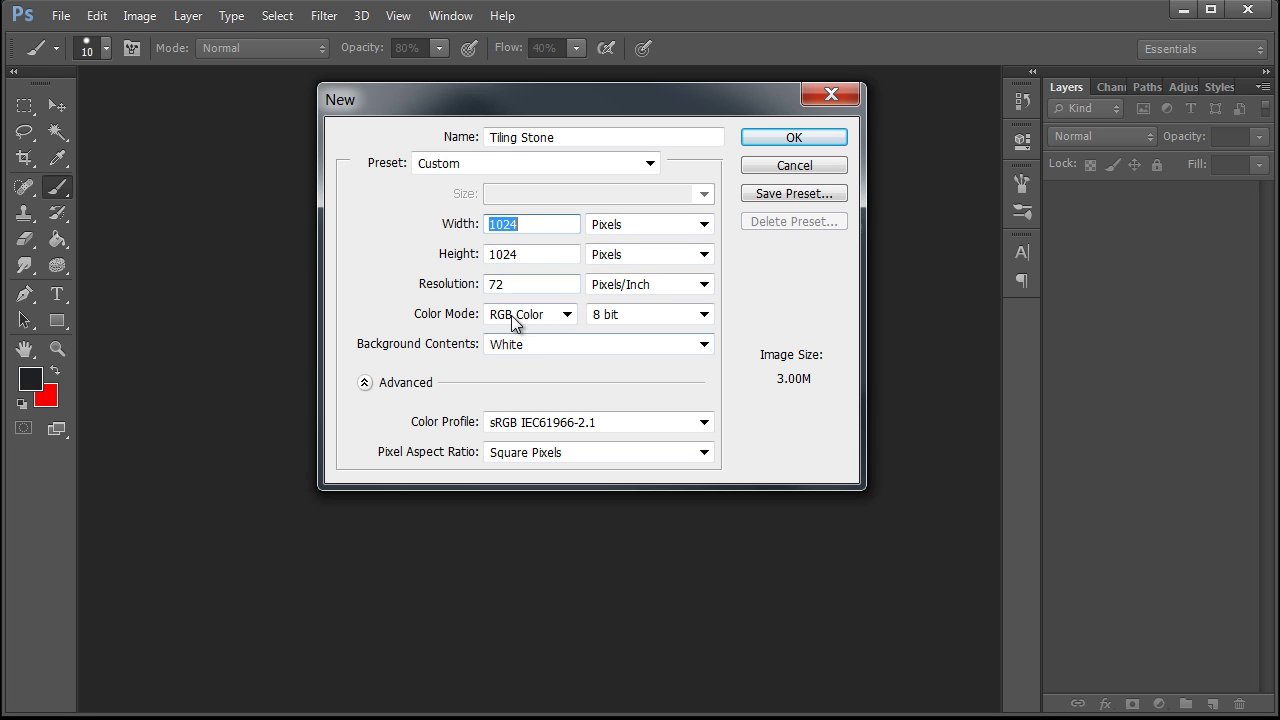
left_click(794, 138)
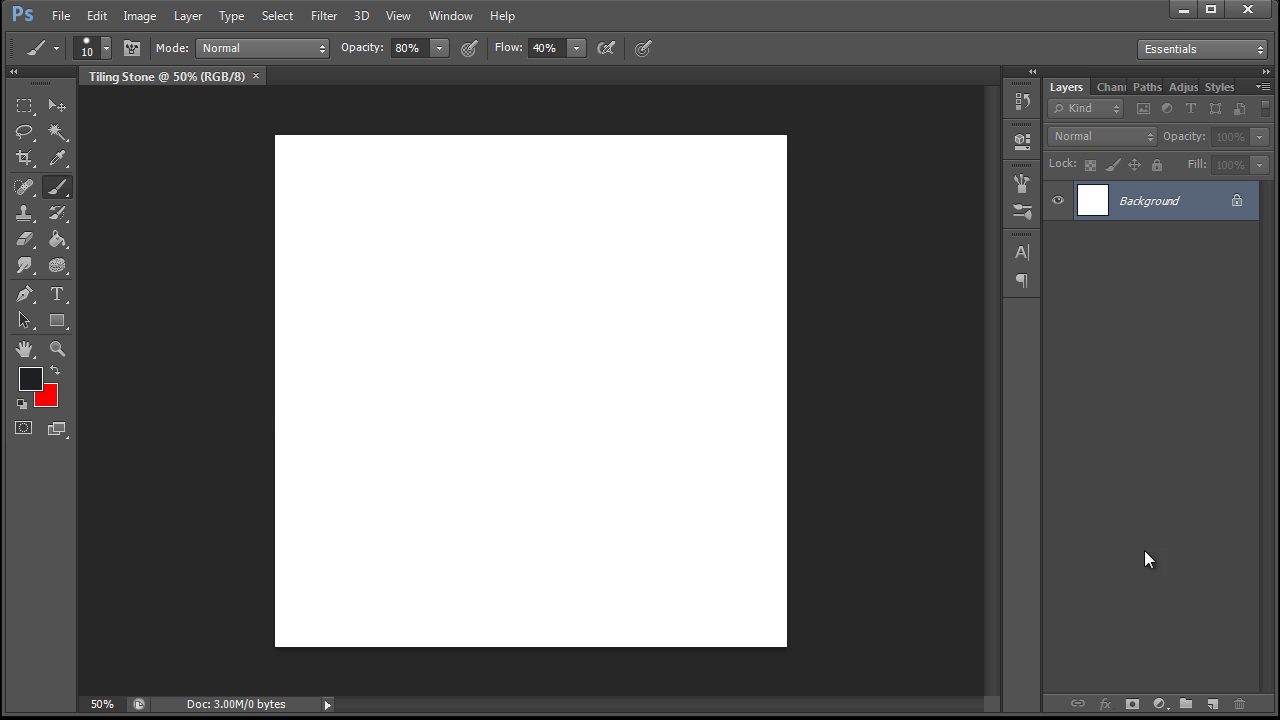
- Fill the white Background with a very dark warm grey using the Paint Bucket
left_click(58, 240)
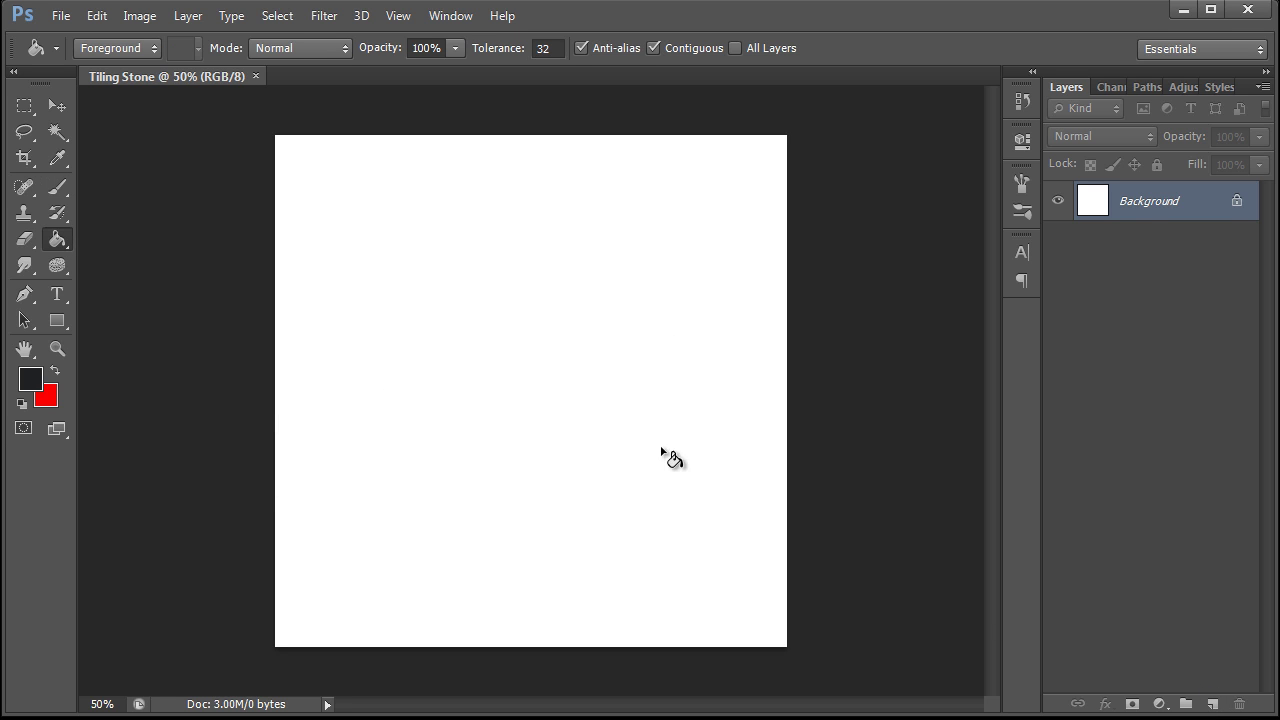
left_click(30, 385)
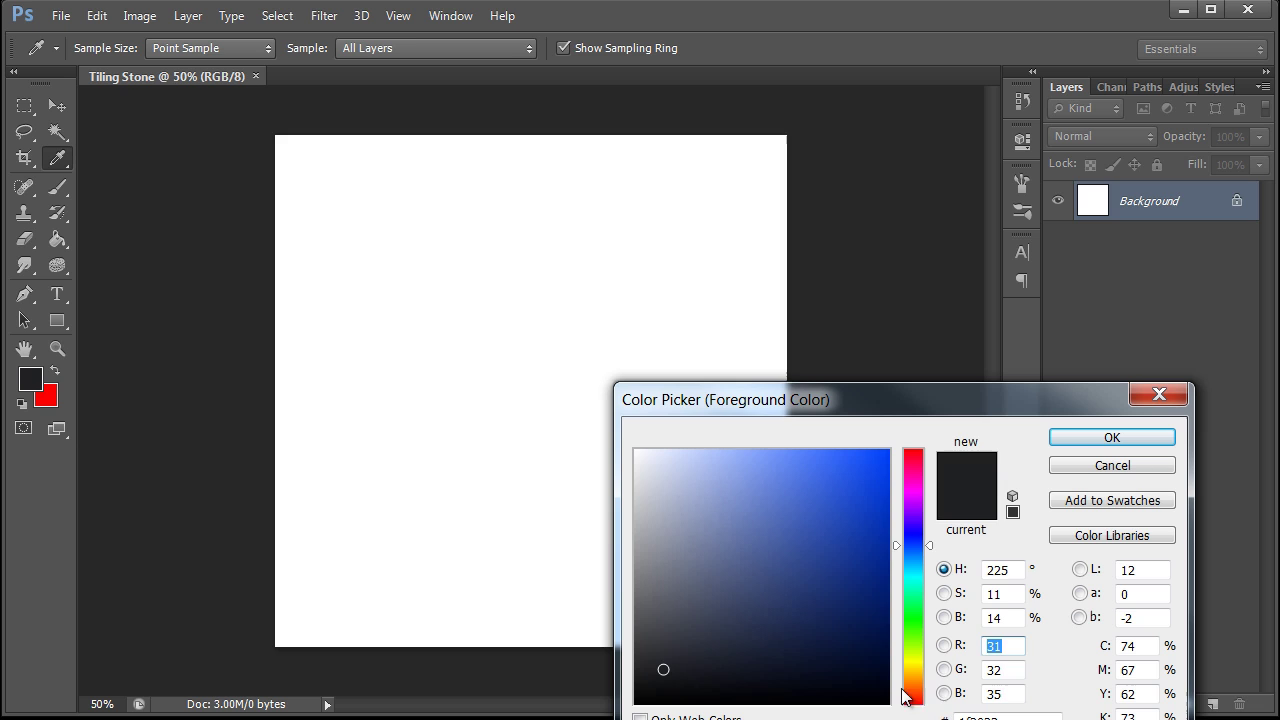
left_click(911, 689)
left_click(652, 663)
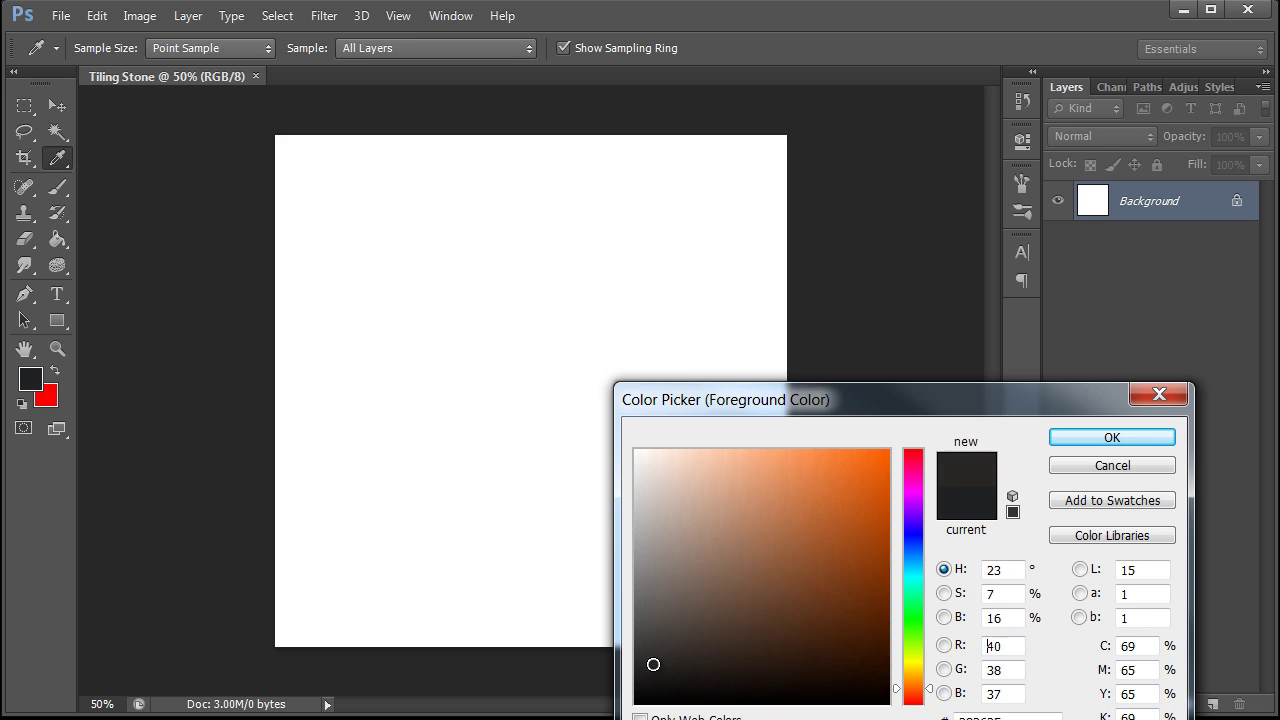
left_click(1089, 437)
left_click(476, 614)
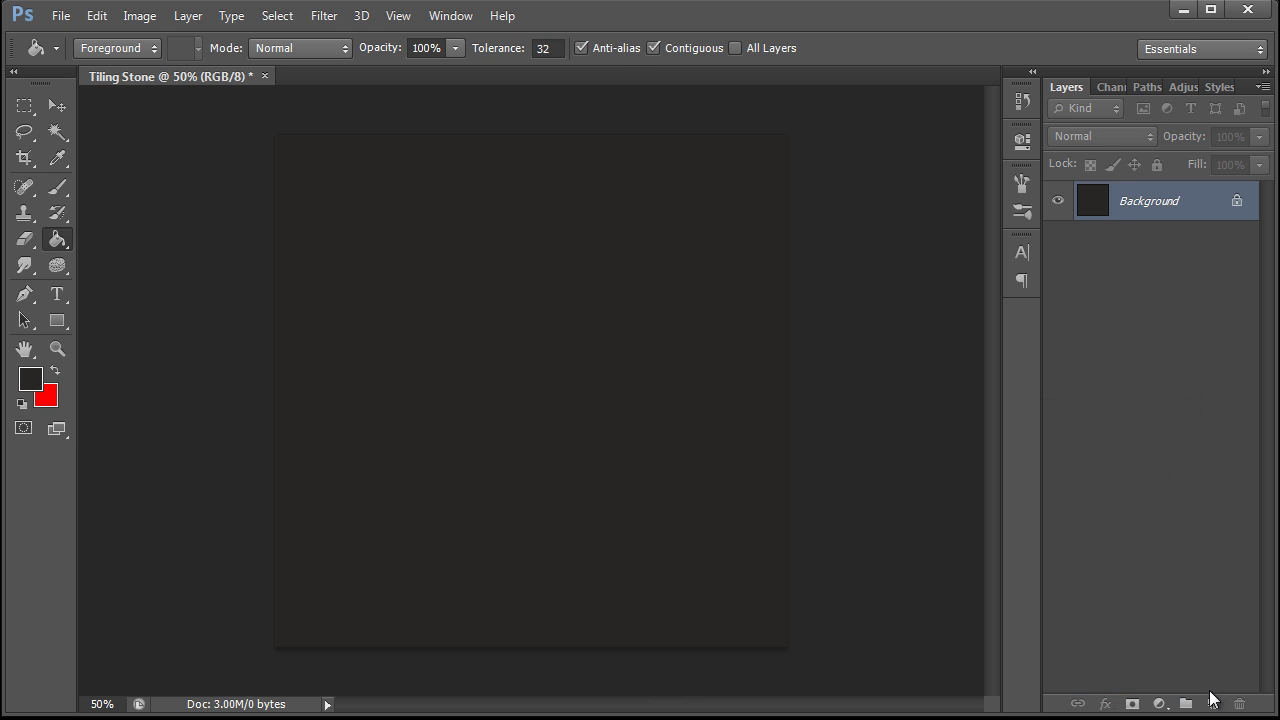
- Add a new layer above the Background named Base Texture
left_click(1212, 704)
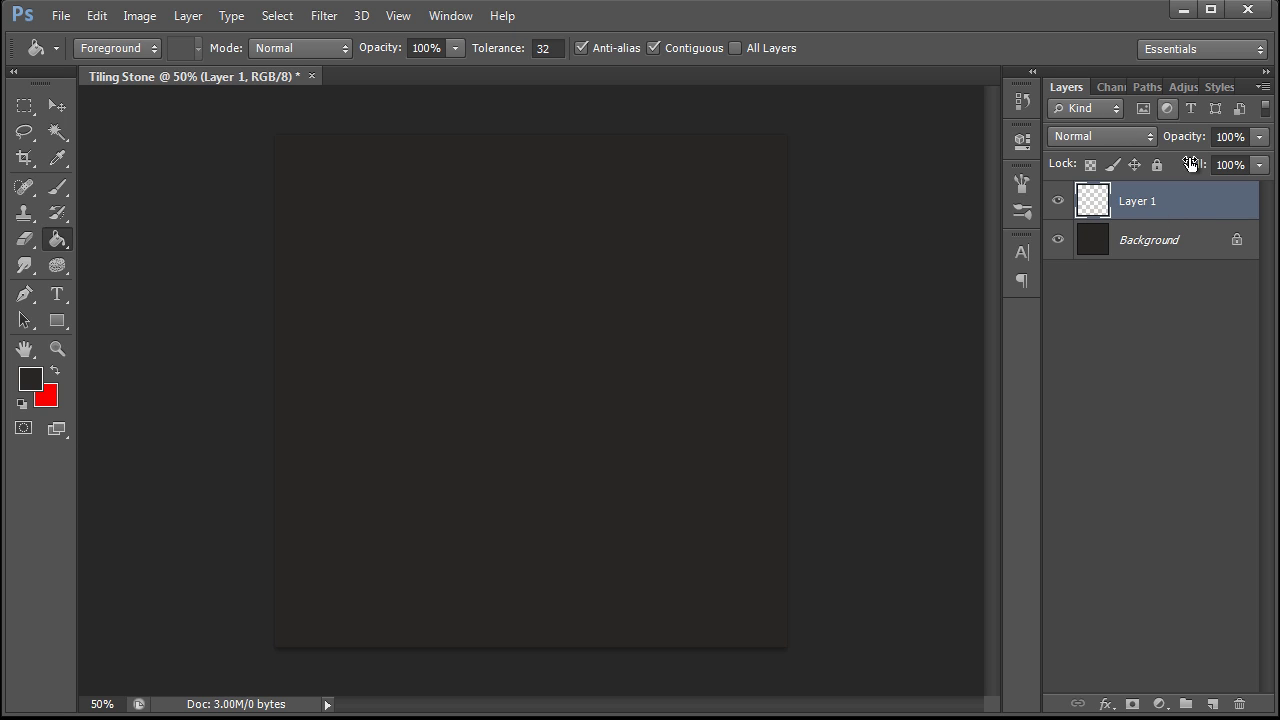
double_click(1125, 199)
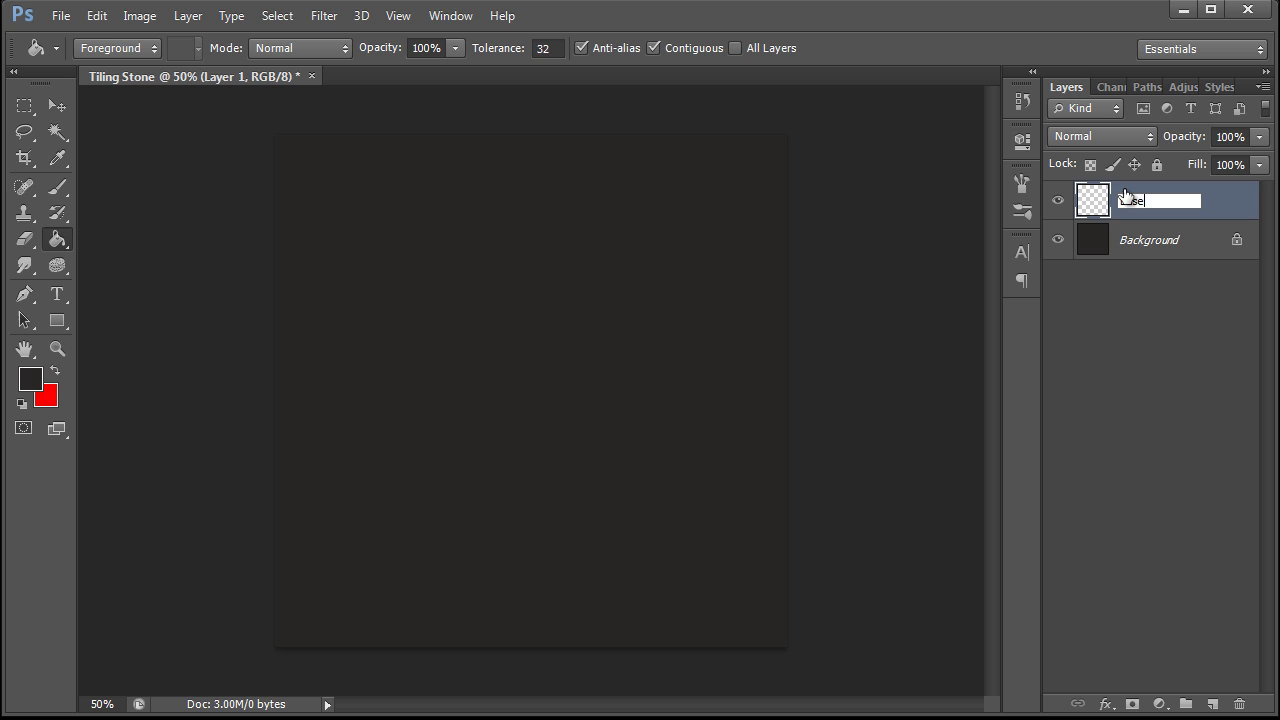
key("Return")
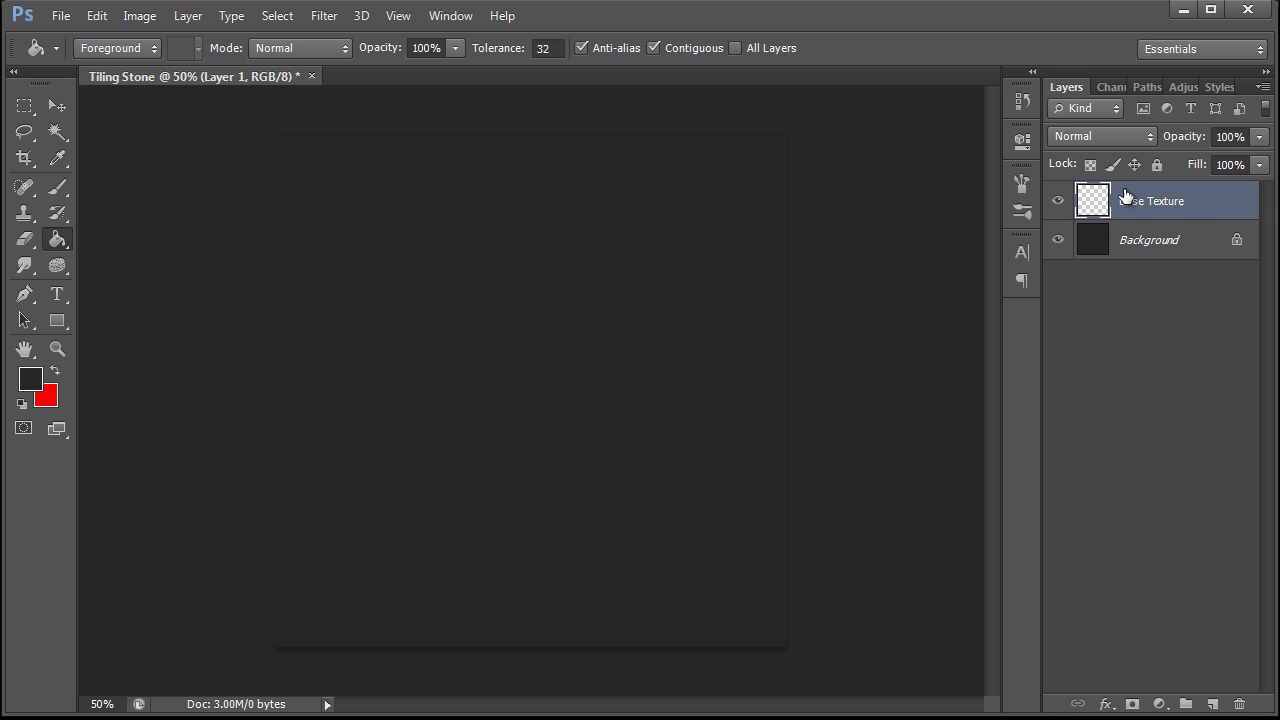
left_click(57, 186)
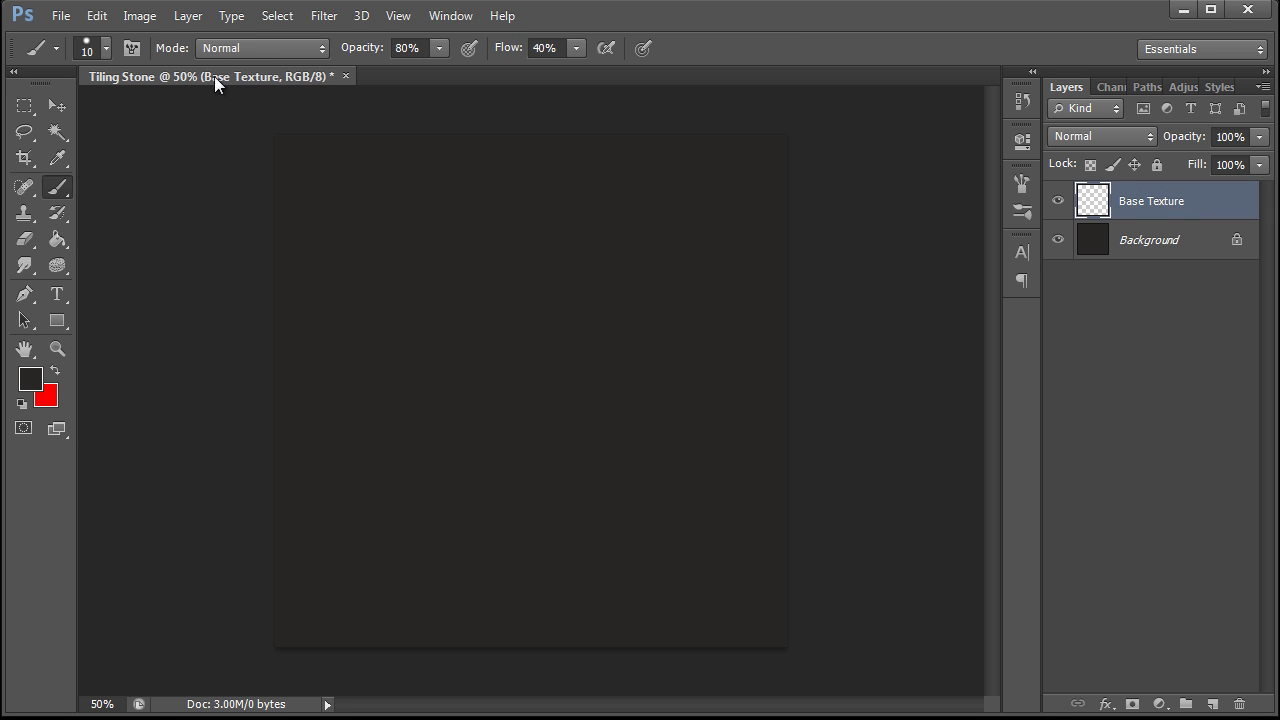
- Set a 90 px textured brush at 300 px in mid warm grey; undo the too-light test stroke
left_click(105, 48)
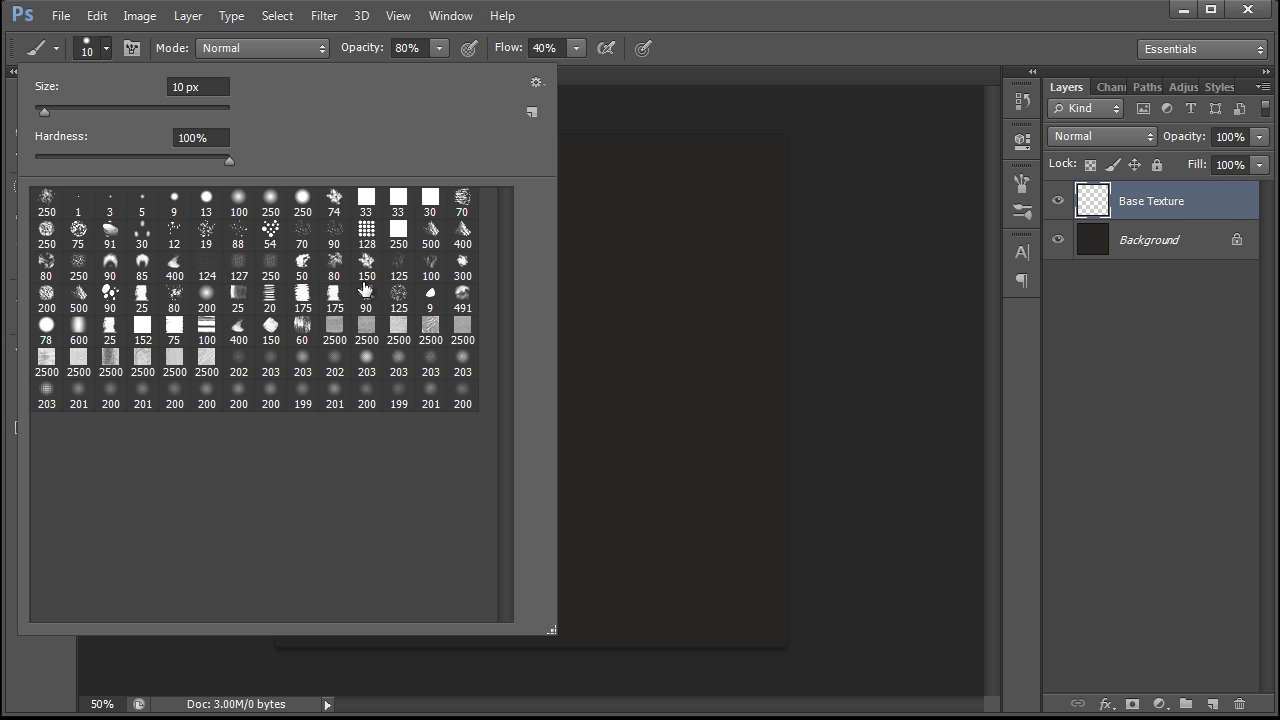
left_click(112, 303)
left_click(866, 234)
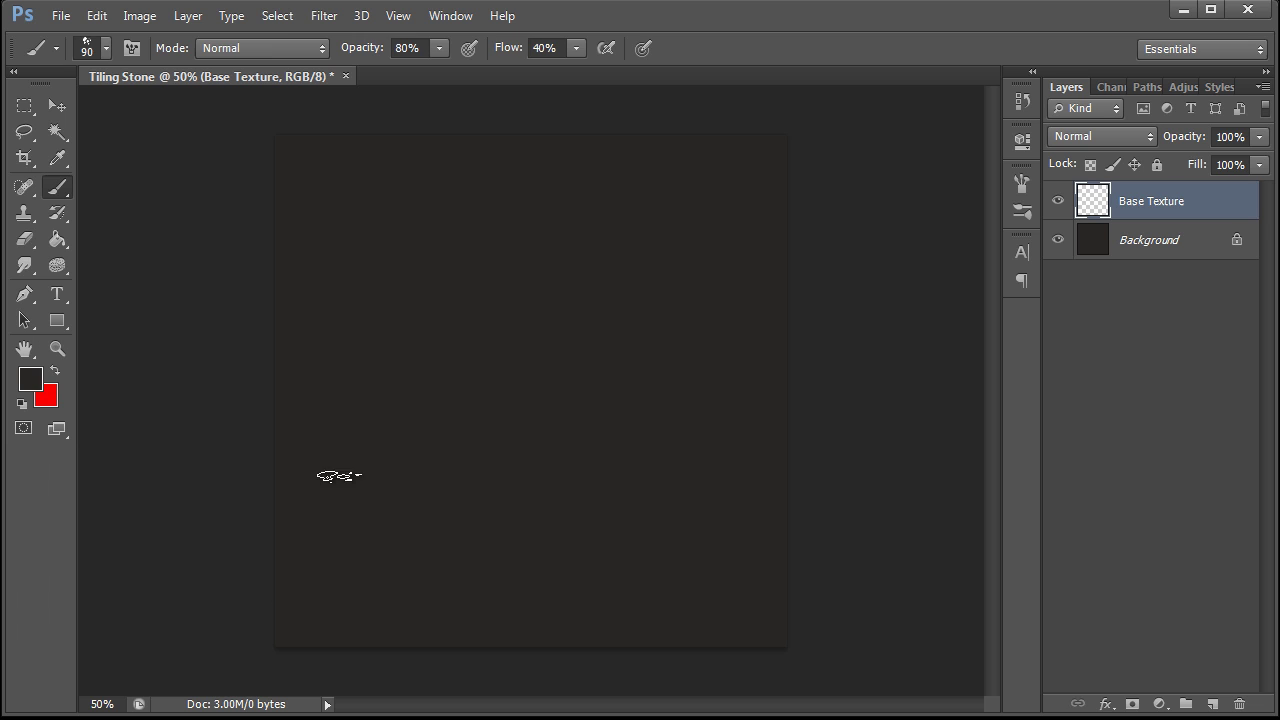
left_click(31, 385)
left_click(659, 633)
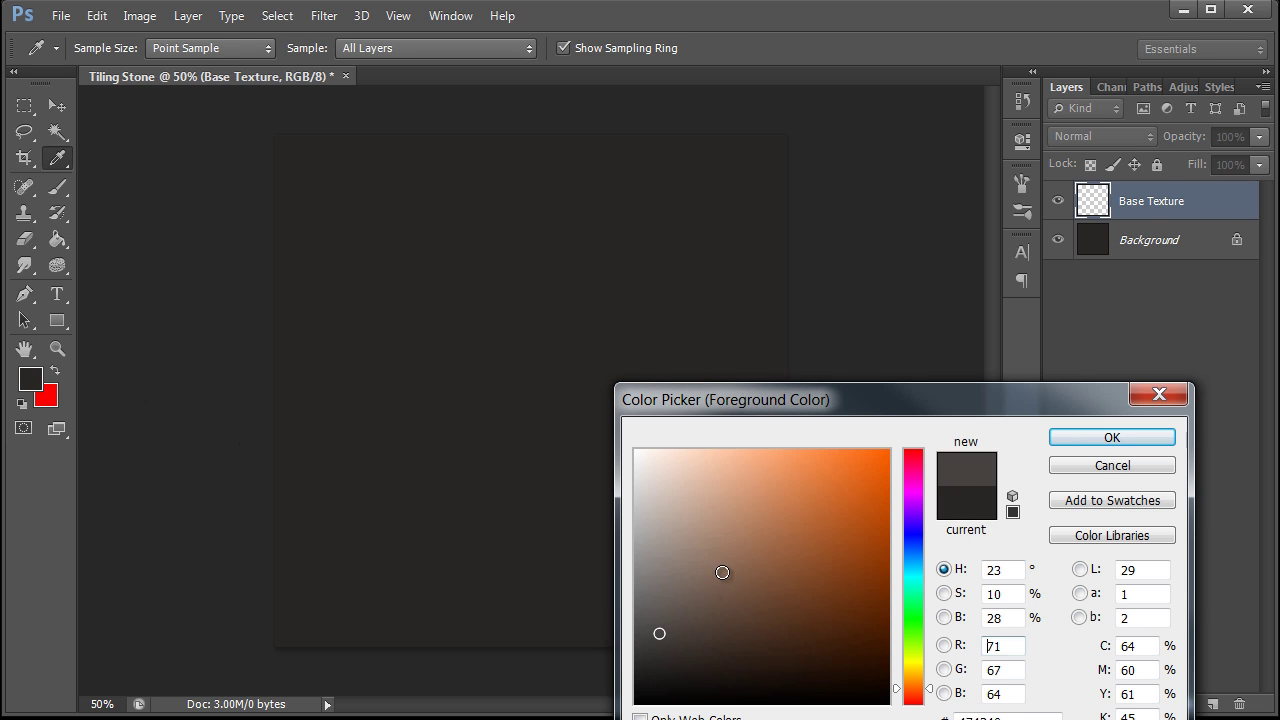
left_click(1111, 438)
key("bracketright")
key("bracketright")
key("bracketright")
key("bracketright")
key("bracketright")
key("bracketright")
key("bracketright")
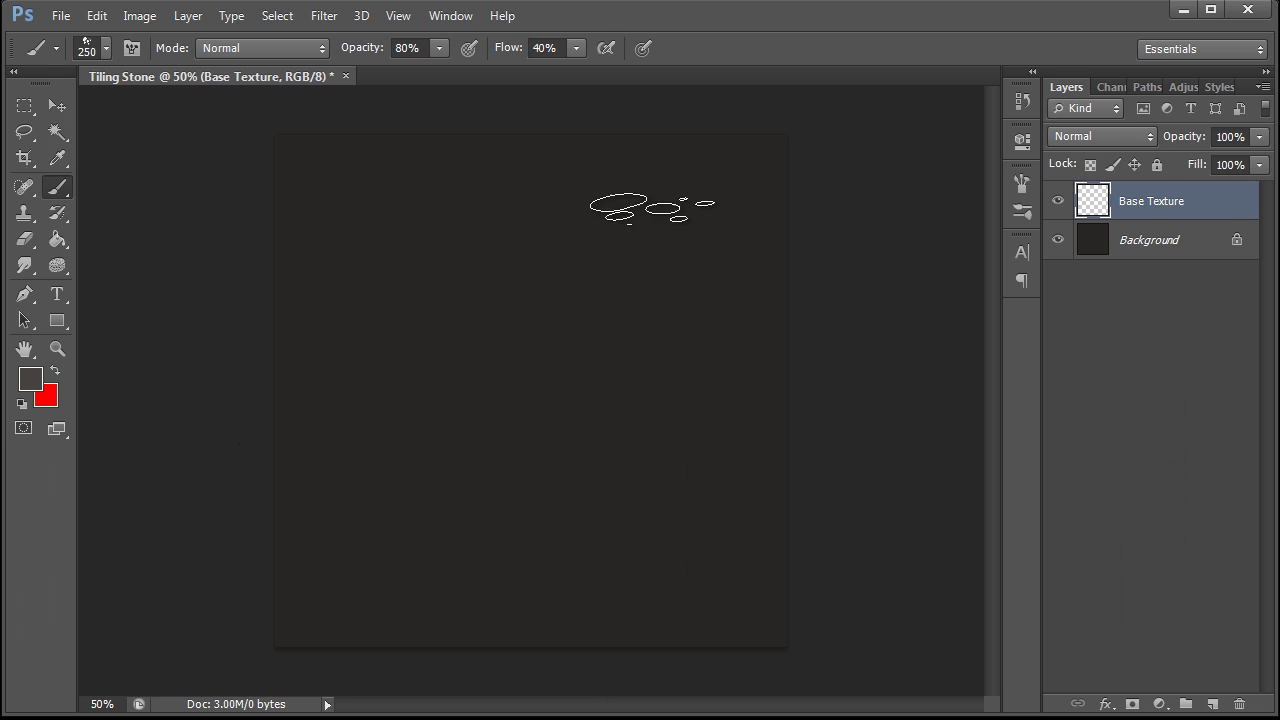
mouse_move(785, 520)
left_mouse_down()
mouse_move(679, 670)
mouse_move(441, 600)
mouse_move(348, 610)
mouse_move(375, 686)
mouse_move(392, 615)
mouse_move(250, 598)
left_mouse_up()
key("ctrl+z")
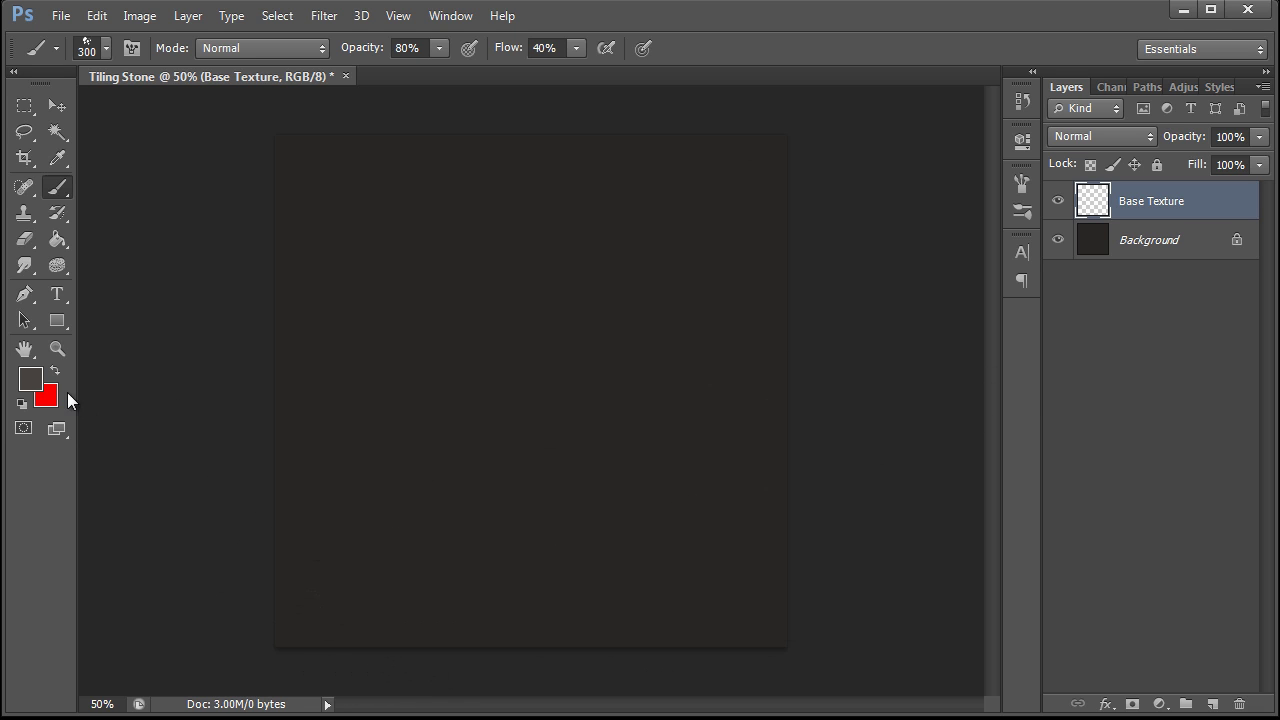
- Paint darker grey textured strokes across the right, bottom, upper and middle canvas
left_click(31, 380)
left_click(658, 655)
left_click(1104, 439)
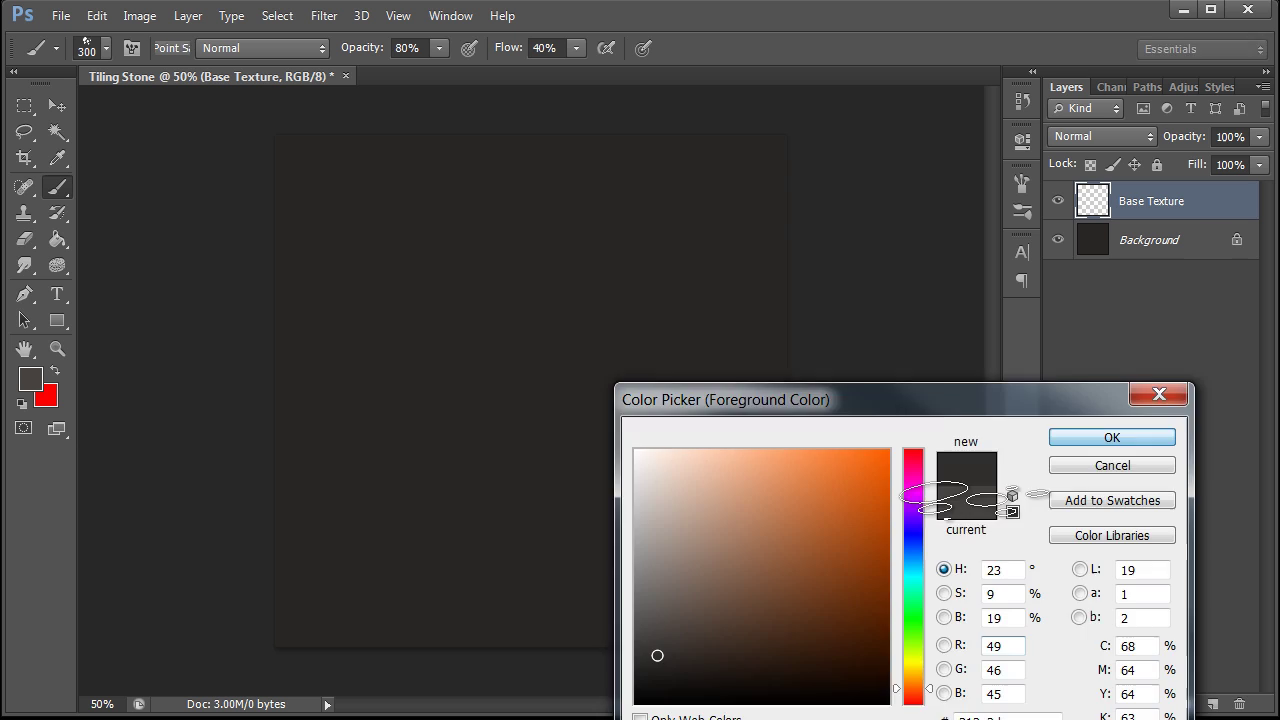
mouse_move(727, 139)
left_mouse_down()
mouse_move(774, 477)
mouse_move(493, 700)
mouse_move(309, 589)
left_mouse_up()
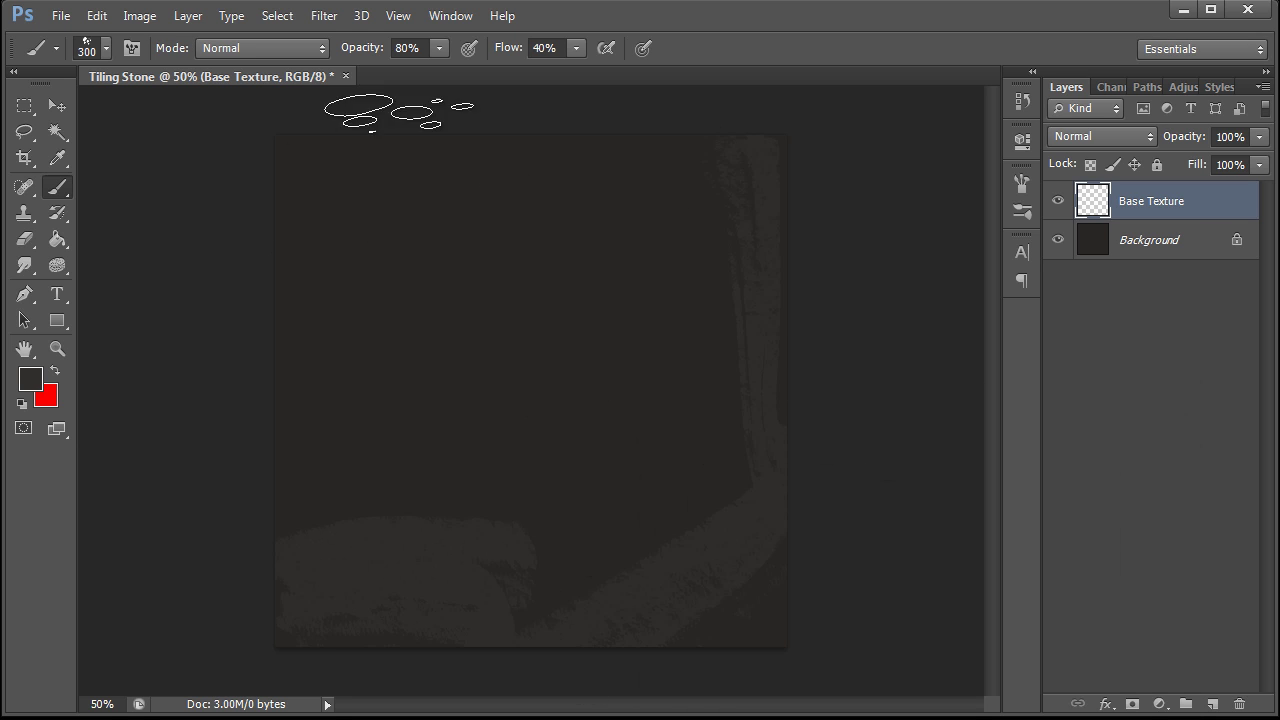
mouse_move(429, 266)
left_mouse_down()
mouse_move(594, 393)
mouse_move(512, 616)
mouse_move(804, 646)
mouse_move(813, 586)
mouse_move(708, 192)
left_mouse_up()
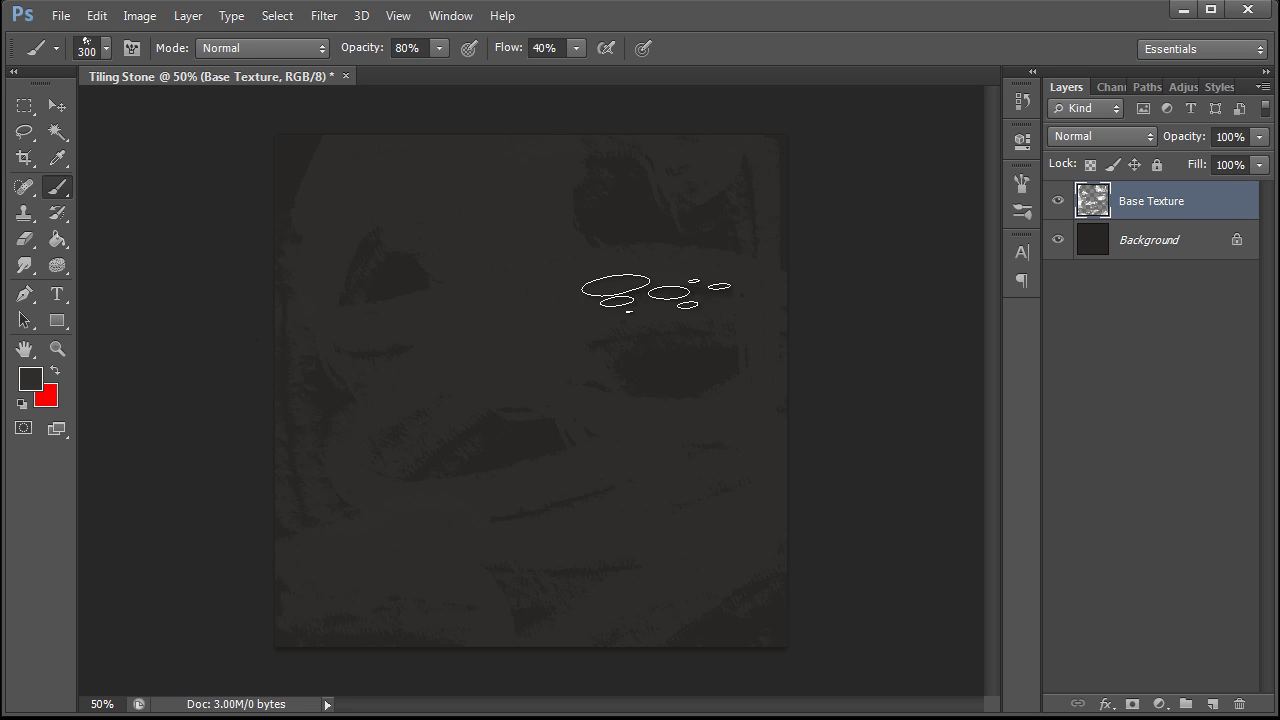
- Switch to the 125 px textured brush, sample a canvas colour and enlarge to 250 px
right_click(89, 155)
left_click(392, 305)
left_click(745, 232)
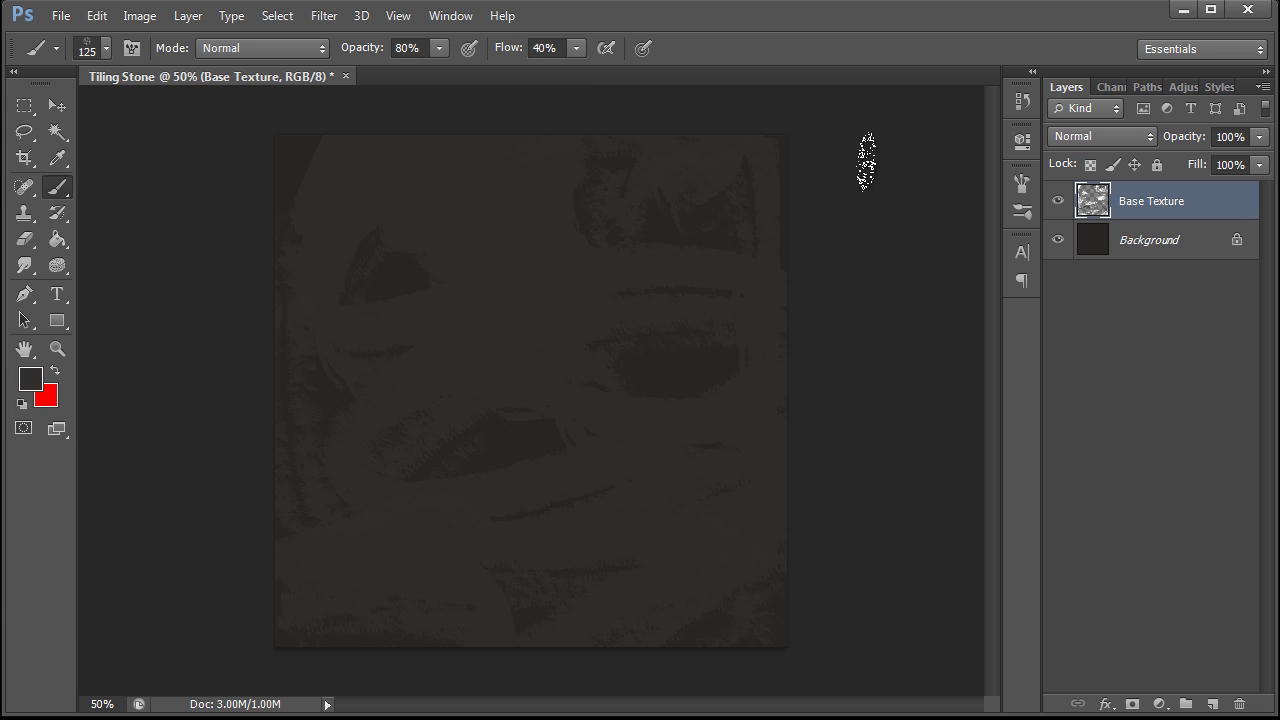
key("i")
left_click(30, 378)
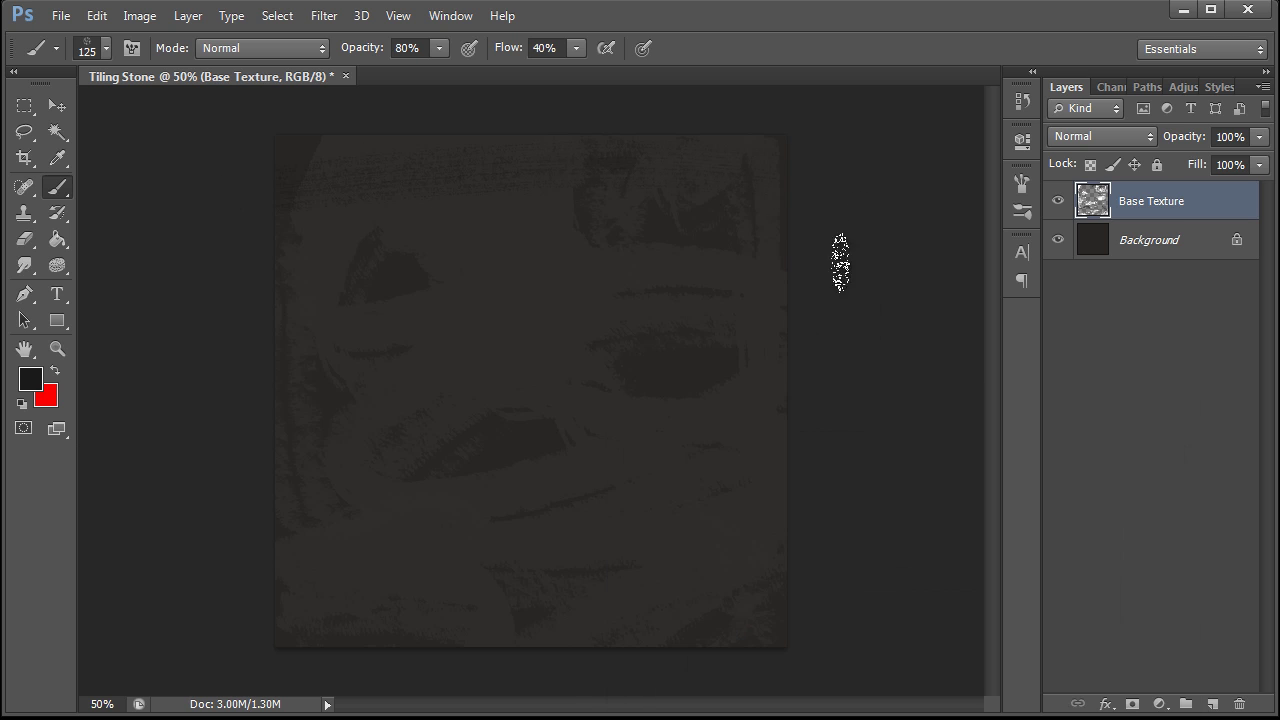
key("bracketright")
key("bracketright")
key("bracketright")
key("bracketright")
key("bracketright")
key("bracketright")
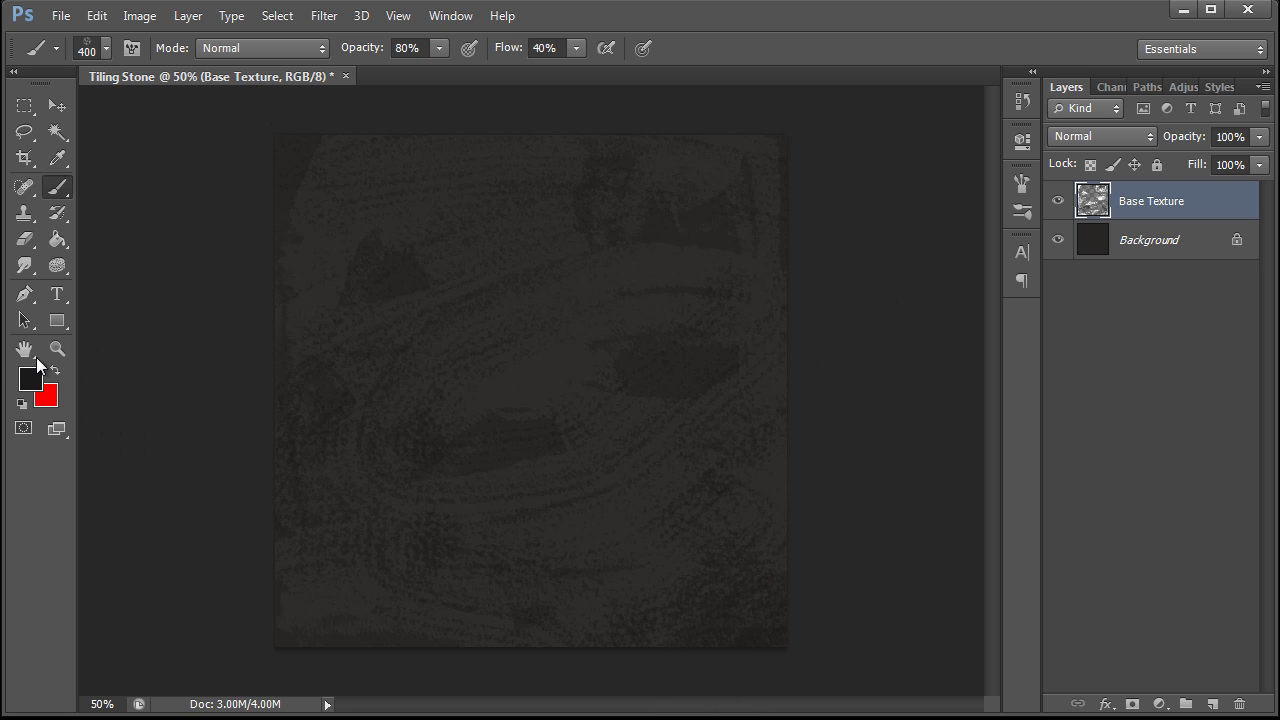
- Choose a 500 px brush tip and a slightly lighter dark grey foreground
left_click(106, 48)
left_click(440, 266)
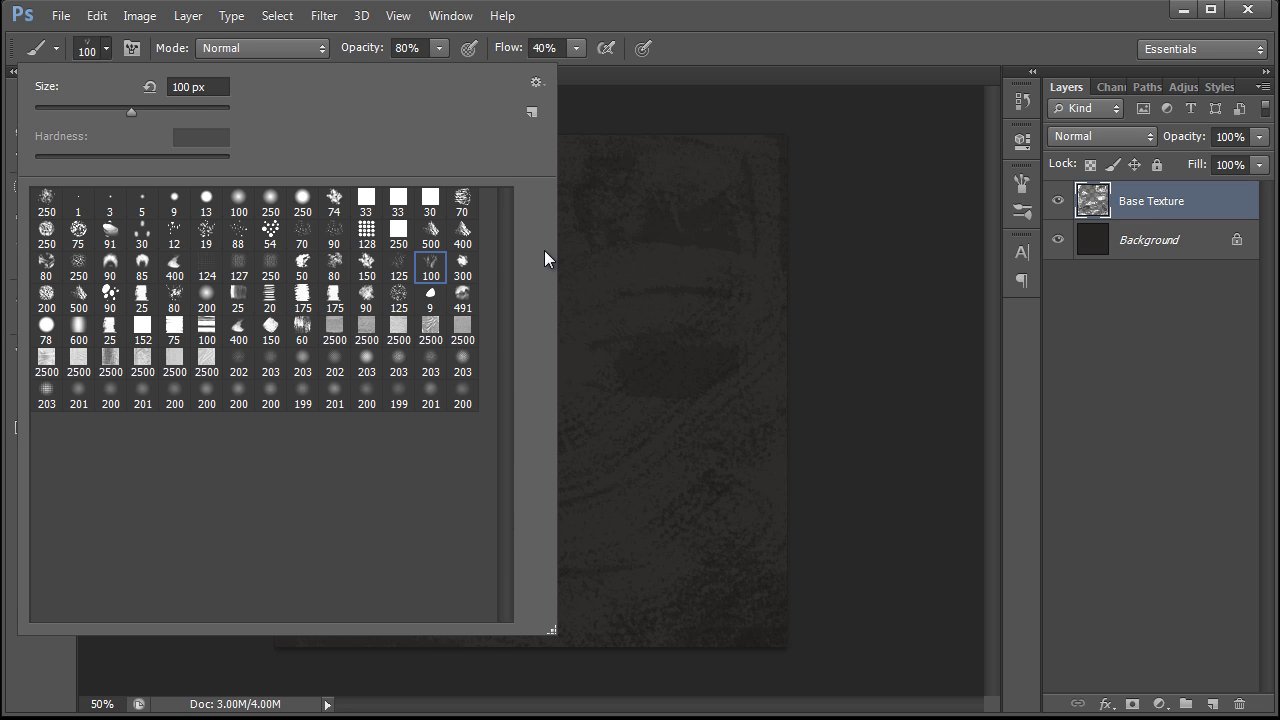
left_click(80, 300)
left_click(700, 470)
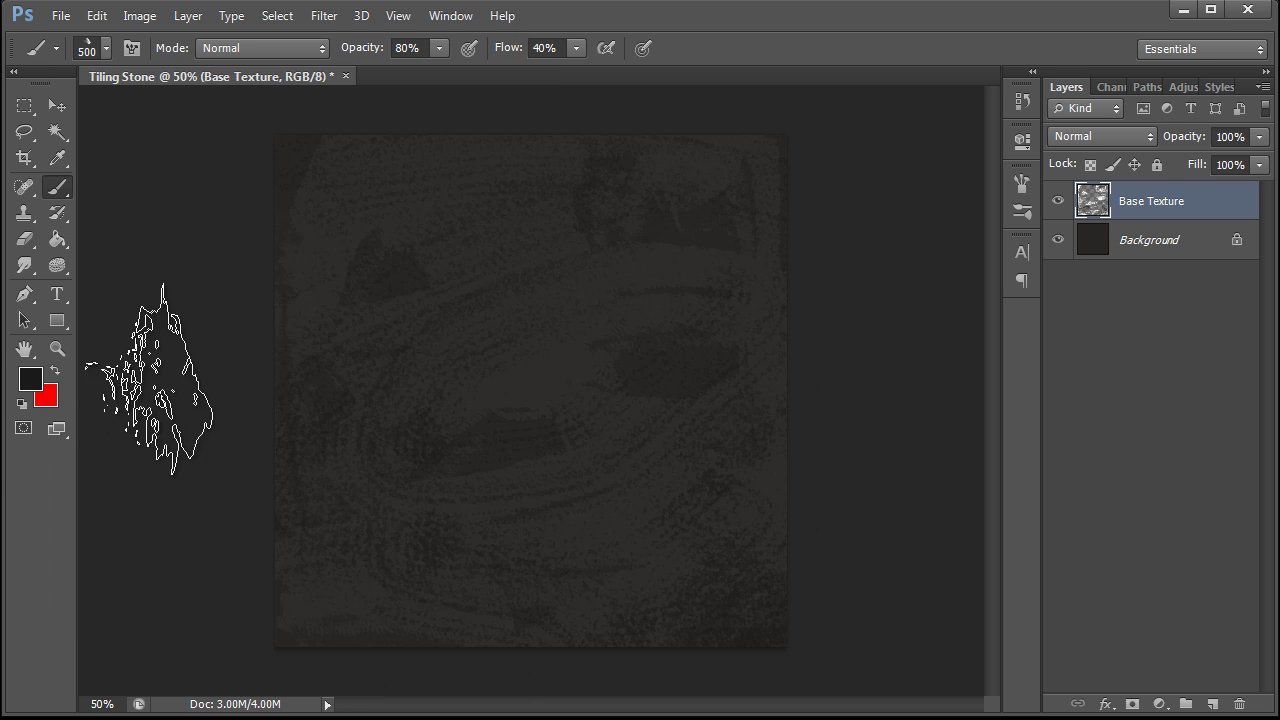
left_click(34, 384)
left_click(650, 666)
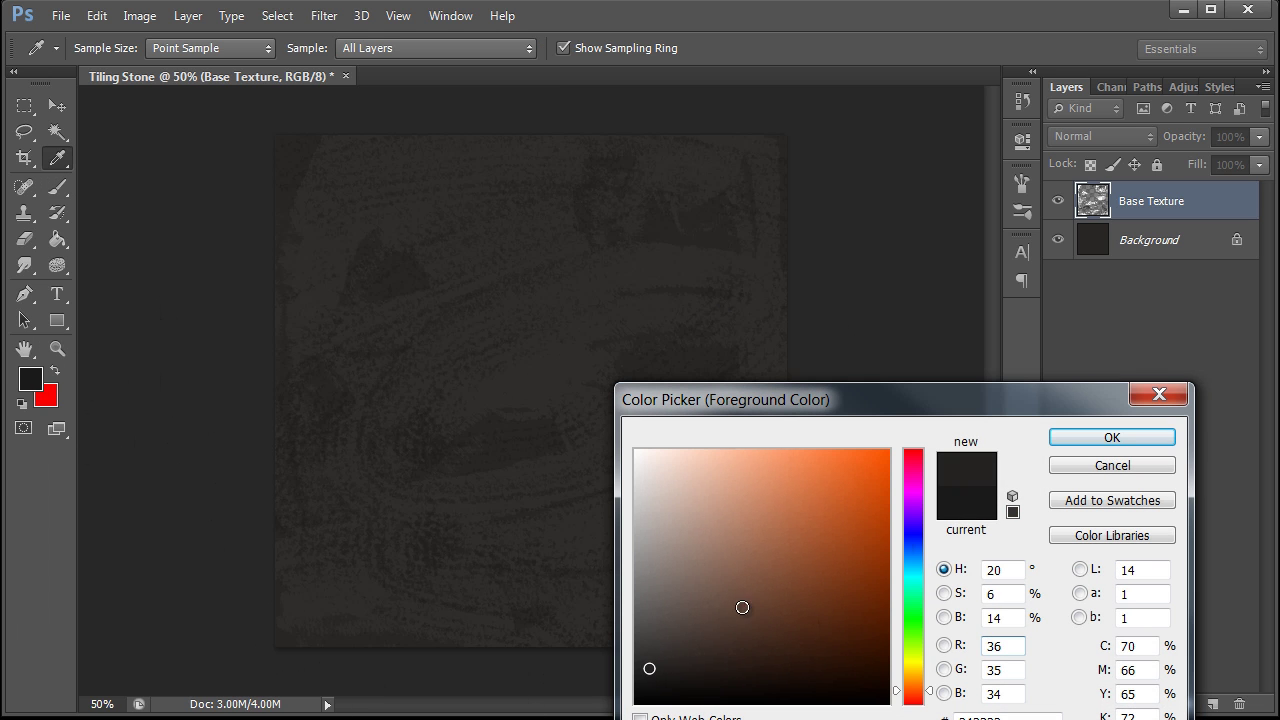
left_click(1112, 437)
- Paint soft patches with the brush at 900 then 600 px in a new dark grey
key("bracketright")
key("bracketright")
key("bracketright")
key("bracketright")
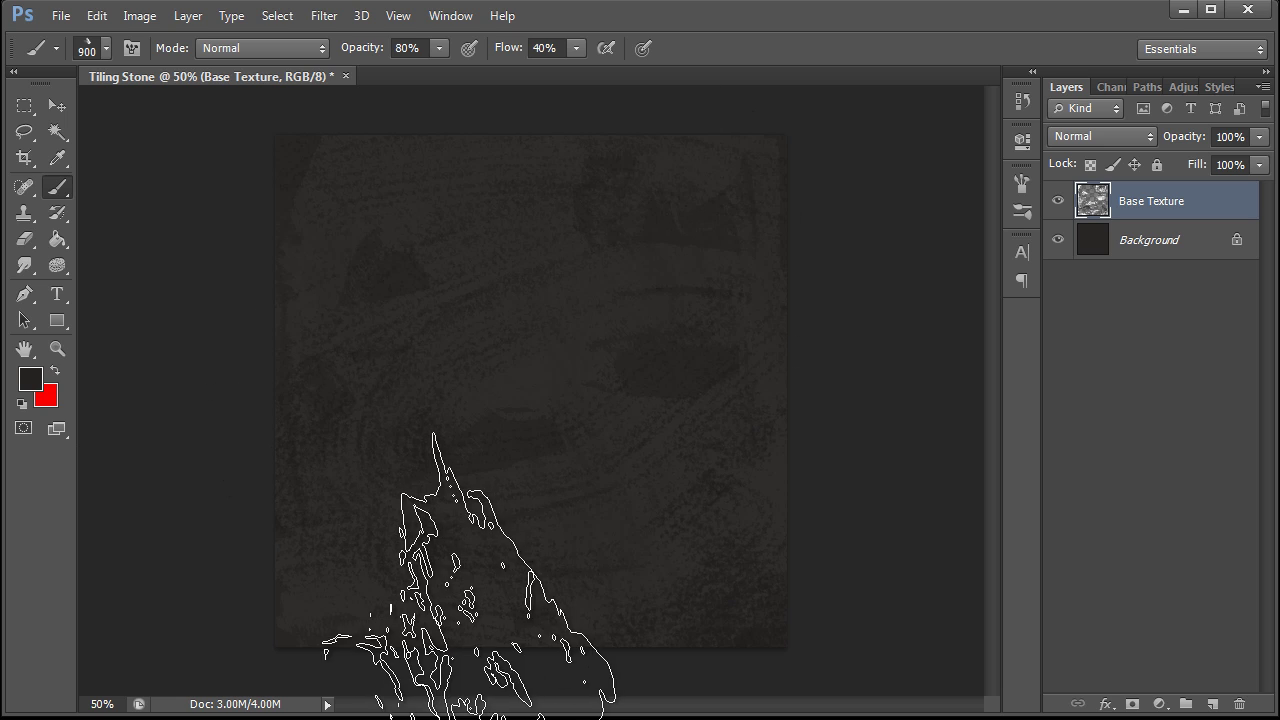
key("bracketleft")
key("bracketleft")
key("bracketleft")
key("bracketleft")
key("bracketleft")
key("bracketleft")
key("bracketleft")
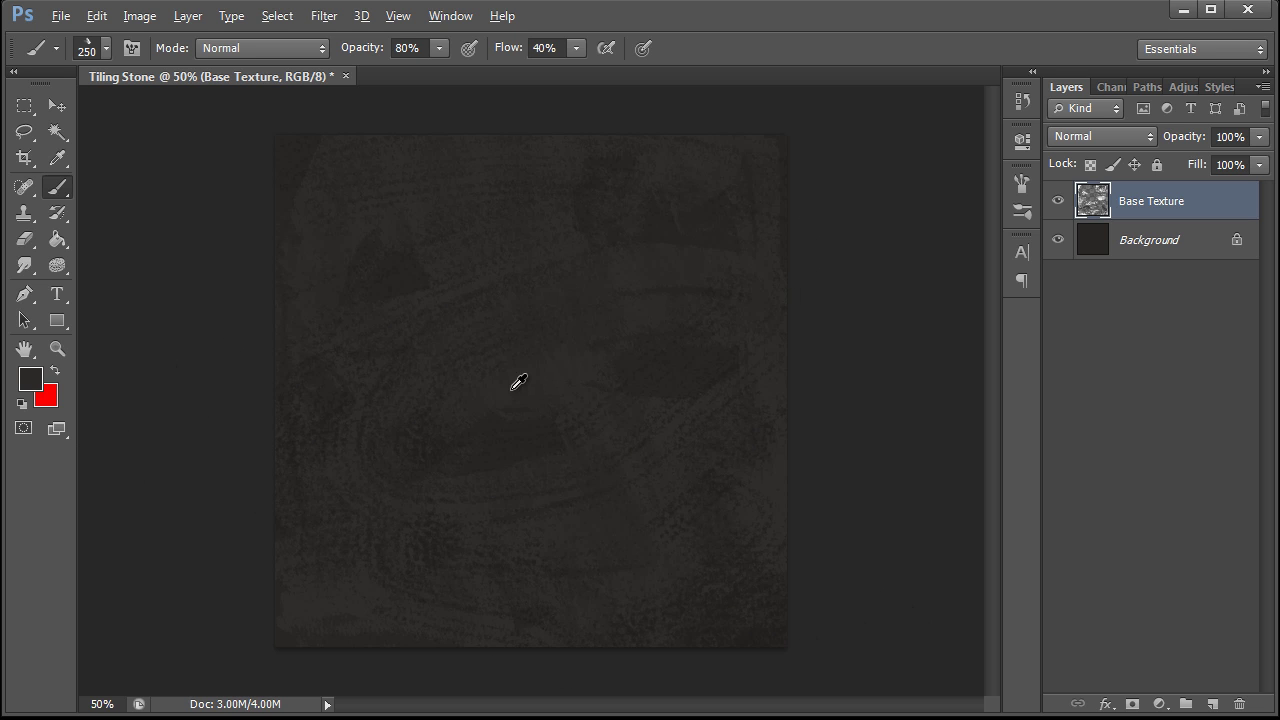
left_click(30, 378)
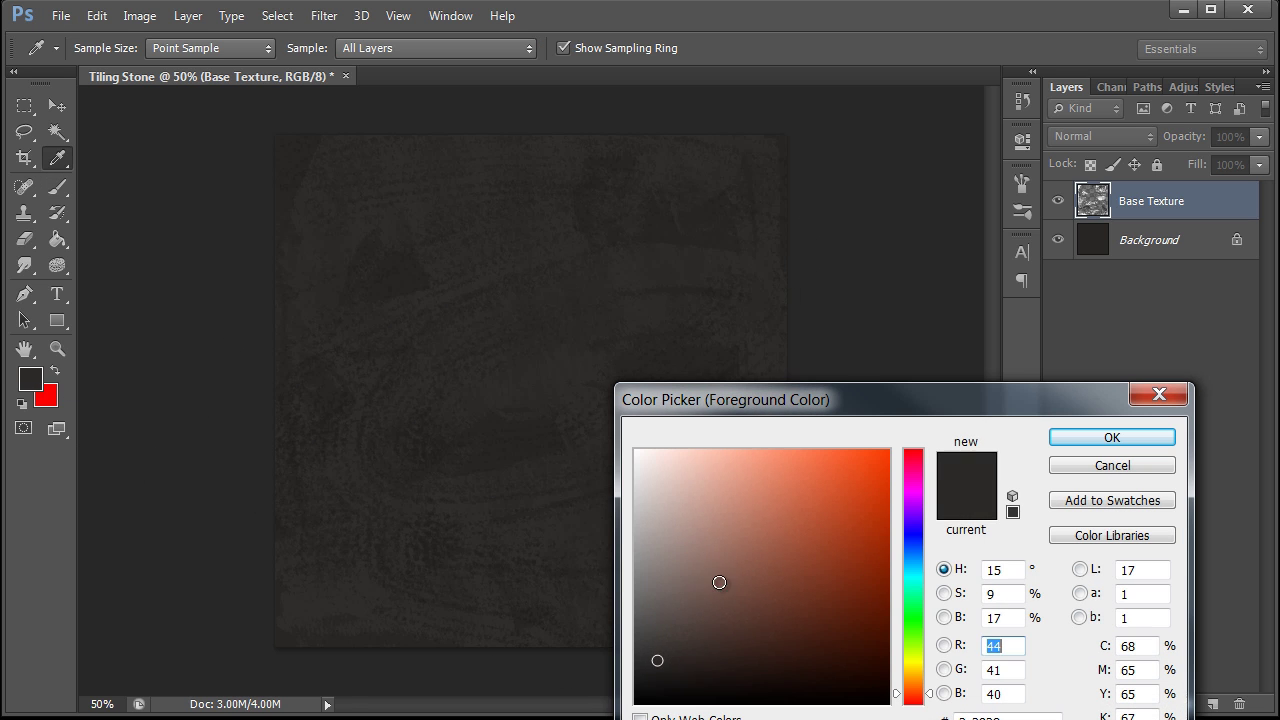
left_click(1097, 437)
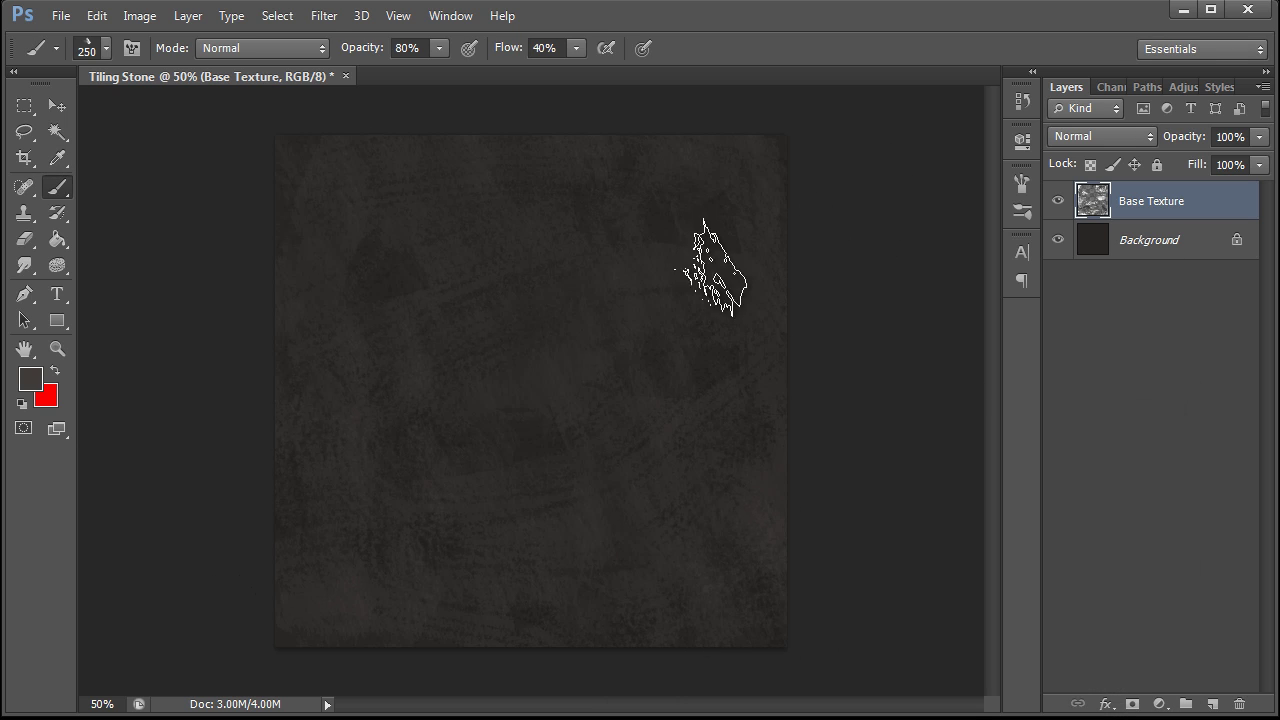
- Work through 125, 150 and 250 px textured tips, sampling texture colours to blend the surface
left_click(107, 49)
double_click(390, 305)
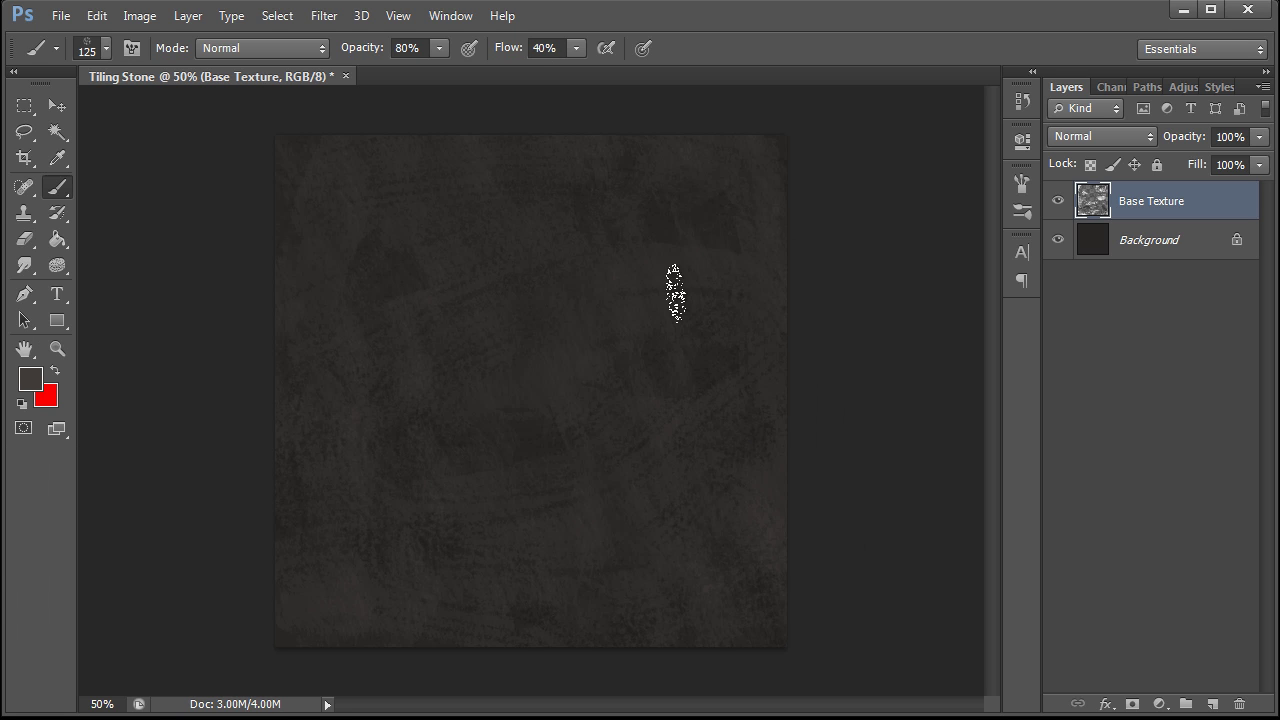
left_click(107, 49)
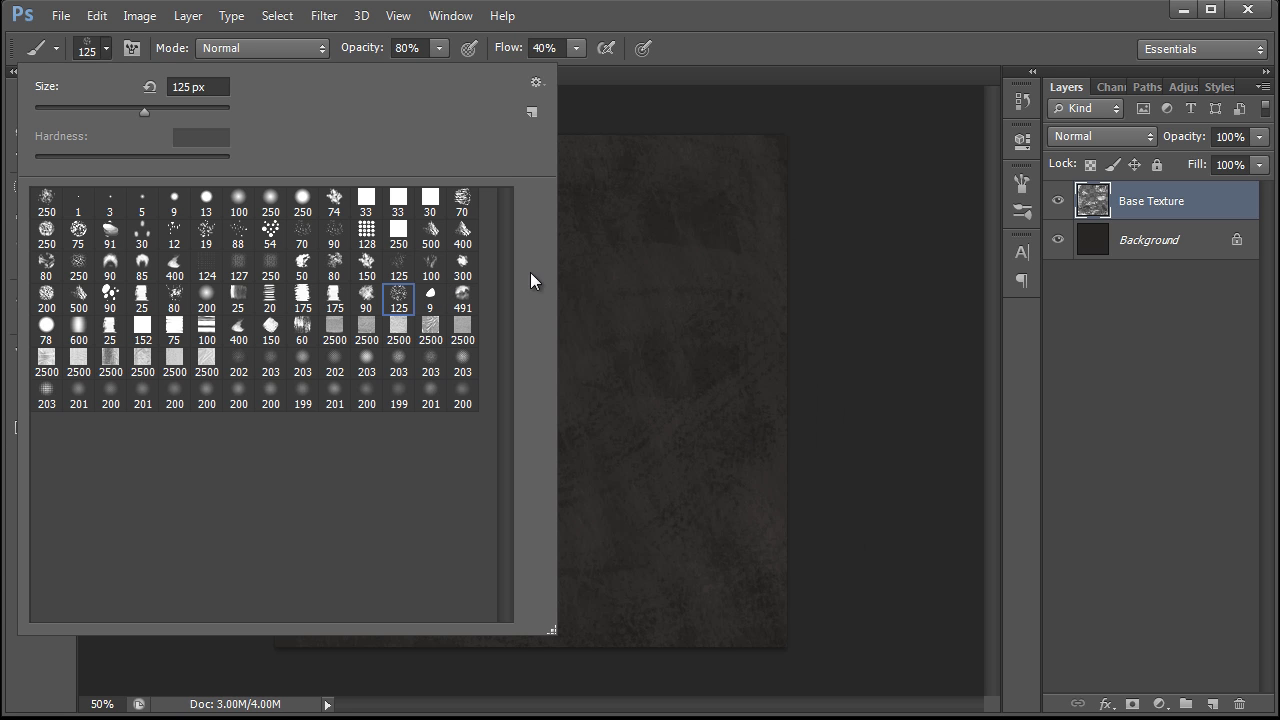
left_click(367, 266)
left_click(671, 320)
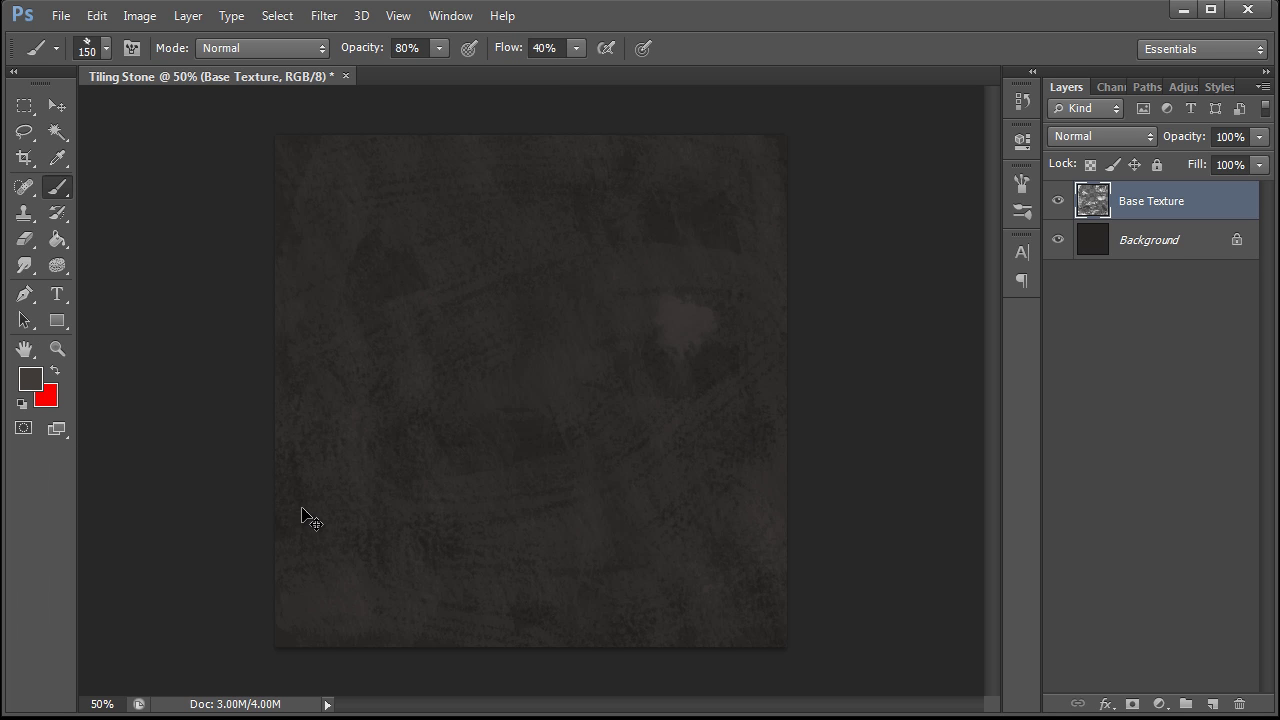
left_click(106, 48)
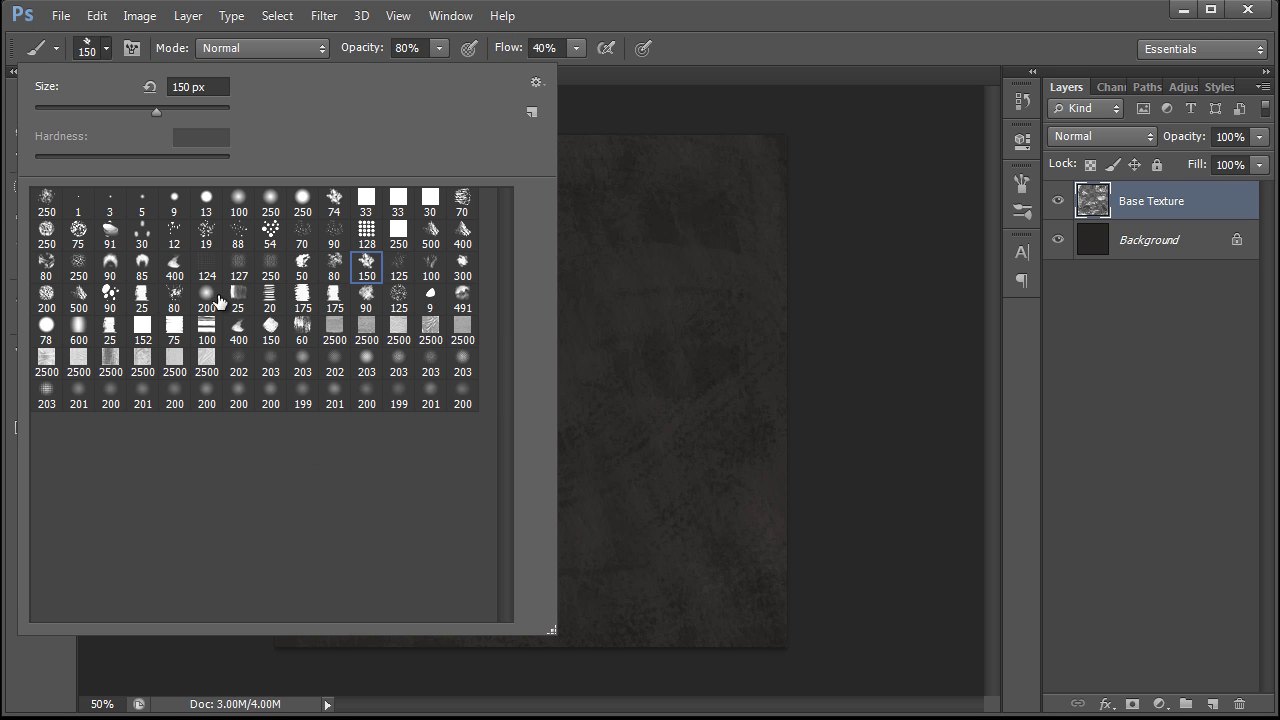
left_click(78, 266)
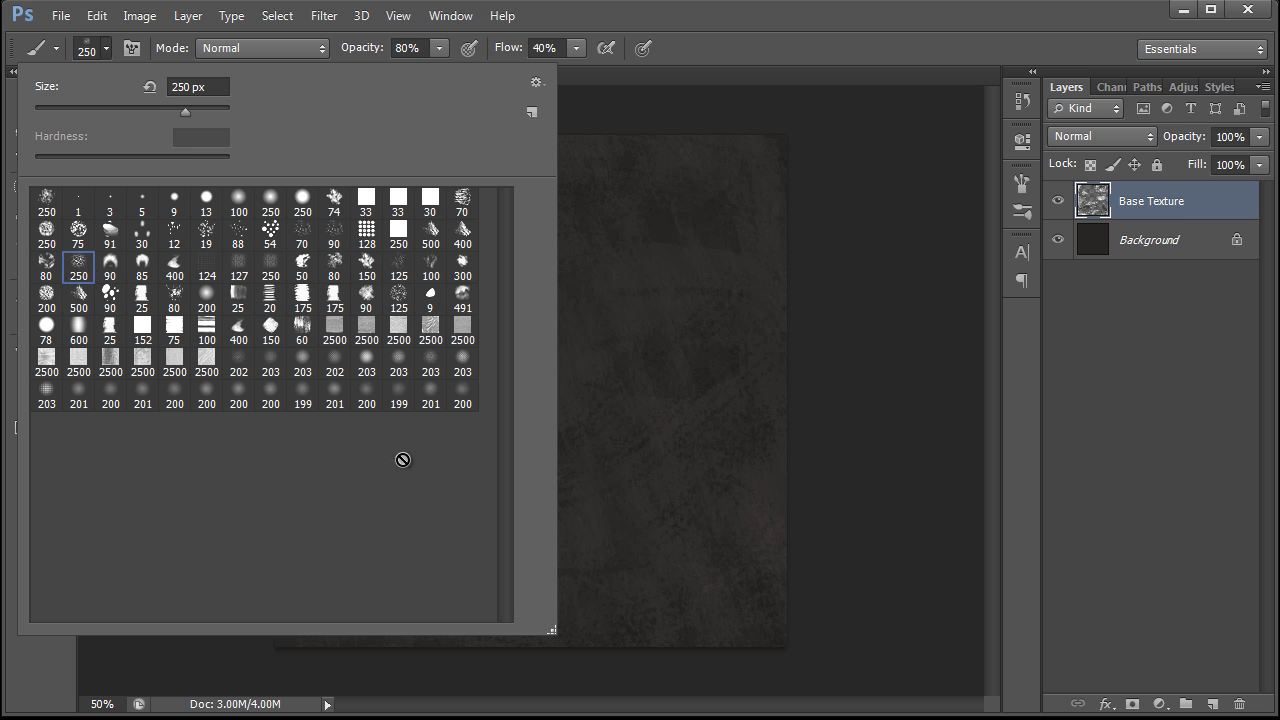
left_click(760, 392)
left_click(471, 399, "alt")
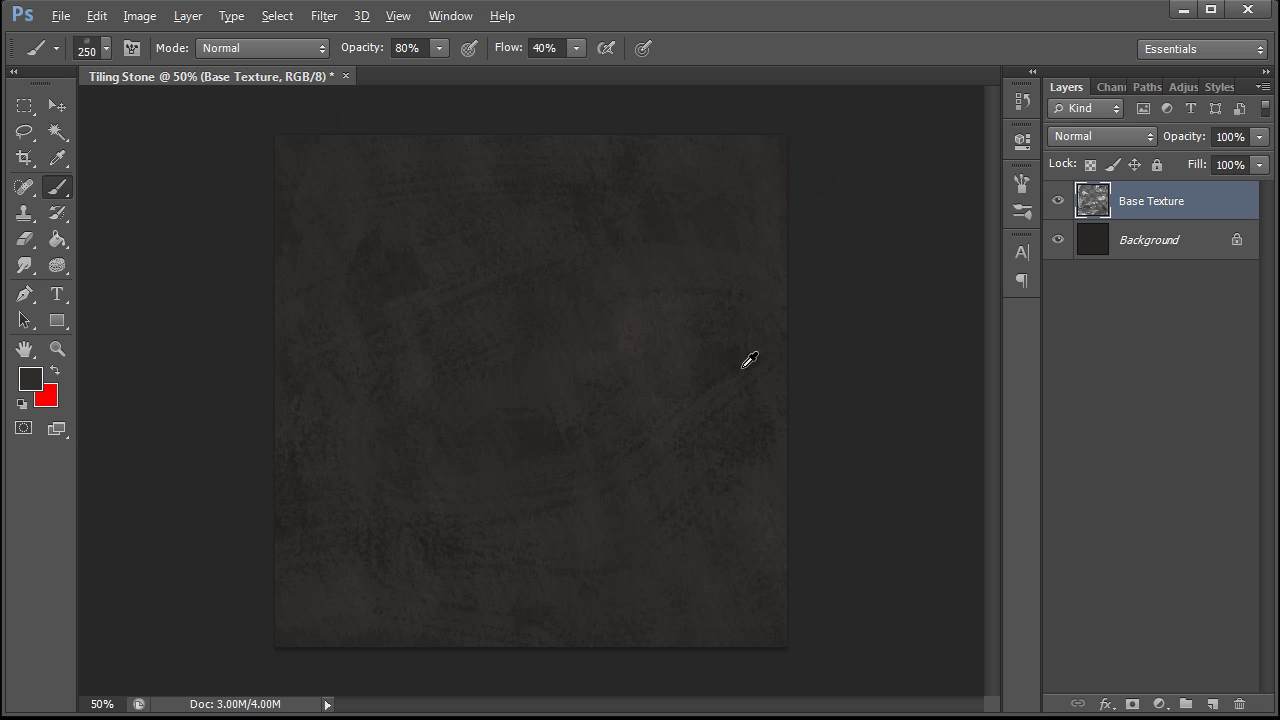
left_click(690, 375, "alt")
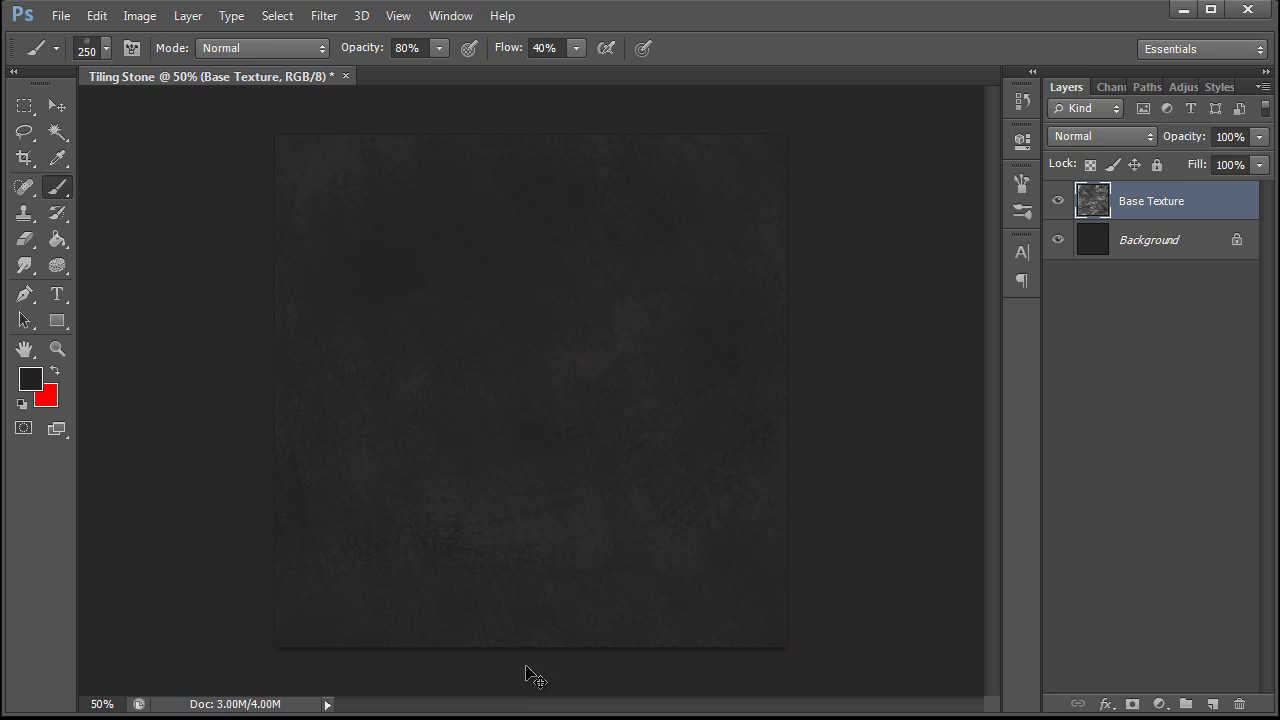
- Apply Levels 10 / 1.04 / 248, then shift Color Balance midtones +2 toward blue
key("ctrl+l")
left_click_drag(961, 428, 751, 179)
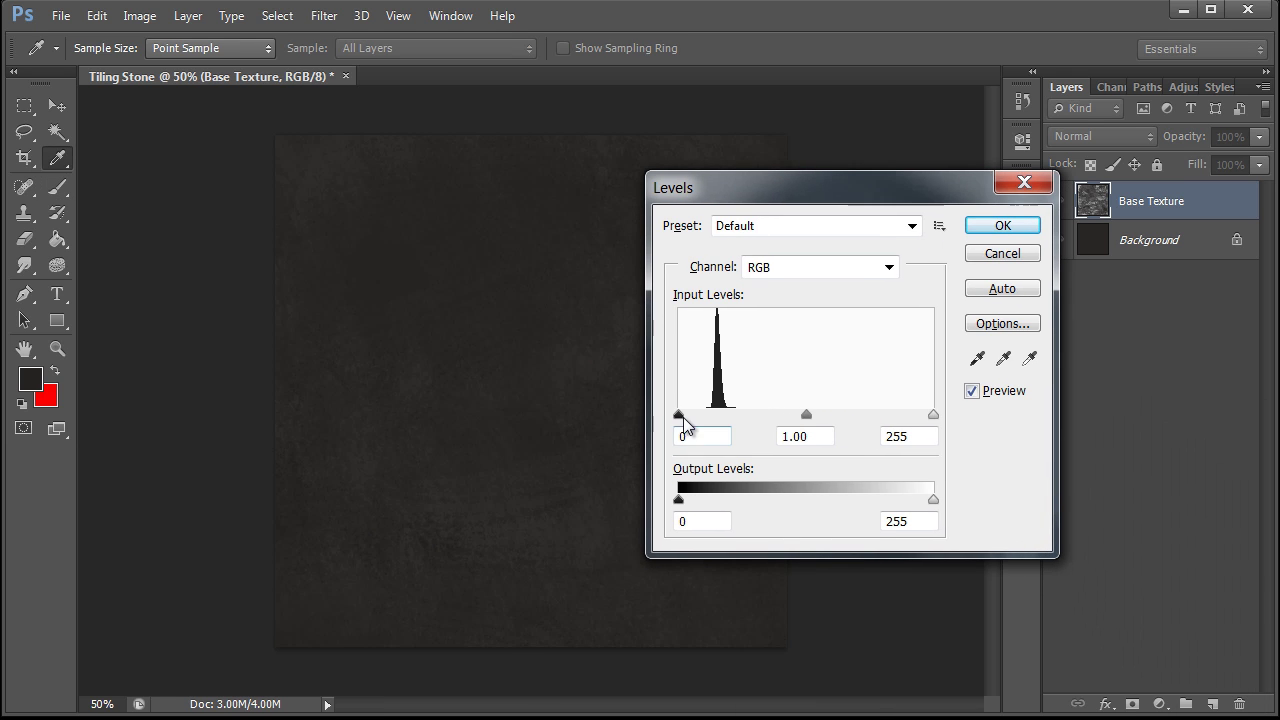
left_click_drag(679, 415, 688, 420)
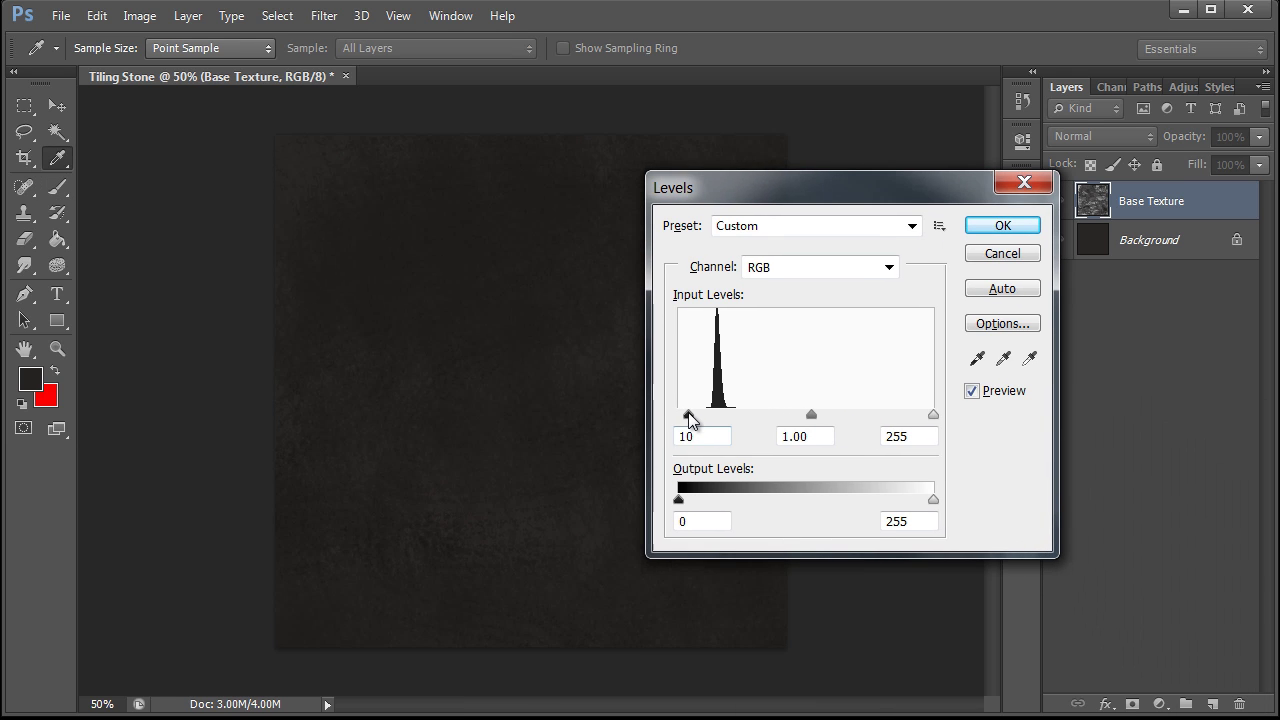
left_click_drag(810, 415, 810, 415)
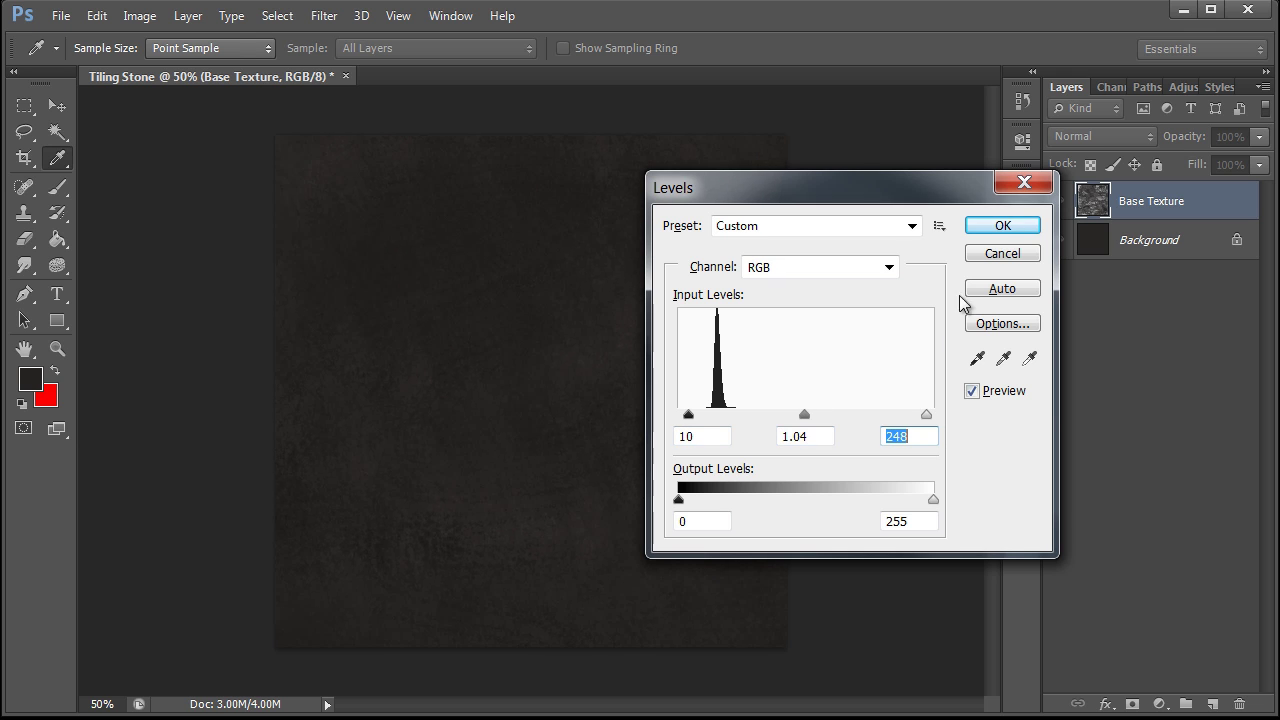
left_click(1001, 226)
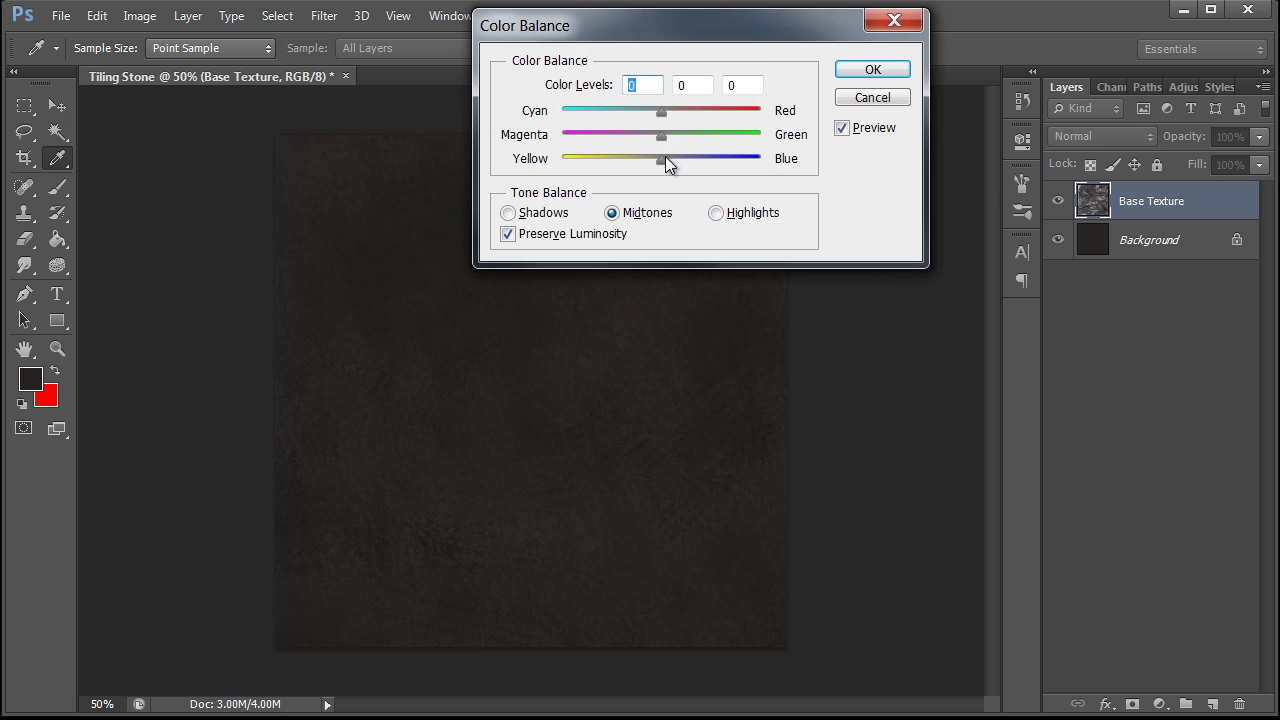
left_click_drag(662, 159, 666, 157)
- Apply the Color Balance change and toggle Base Texture visibility to compare
left_click(872, 69)
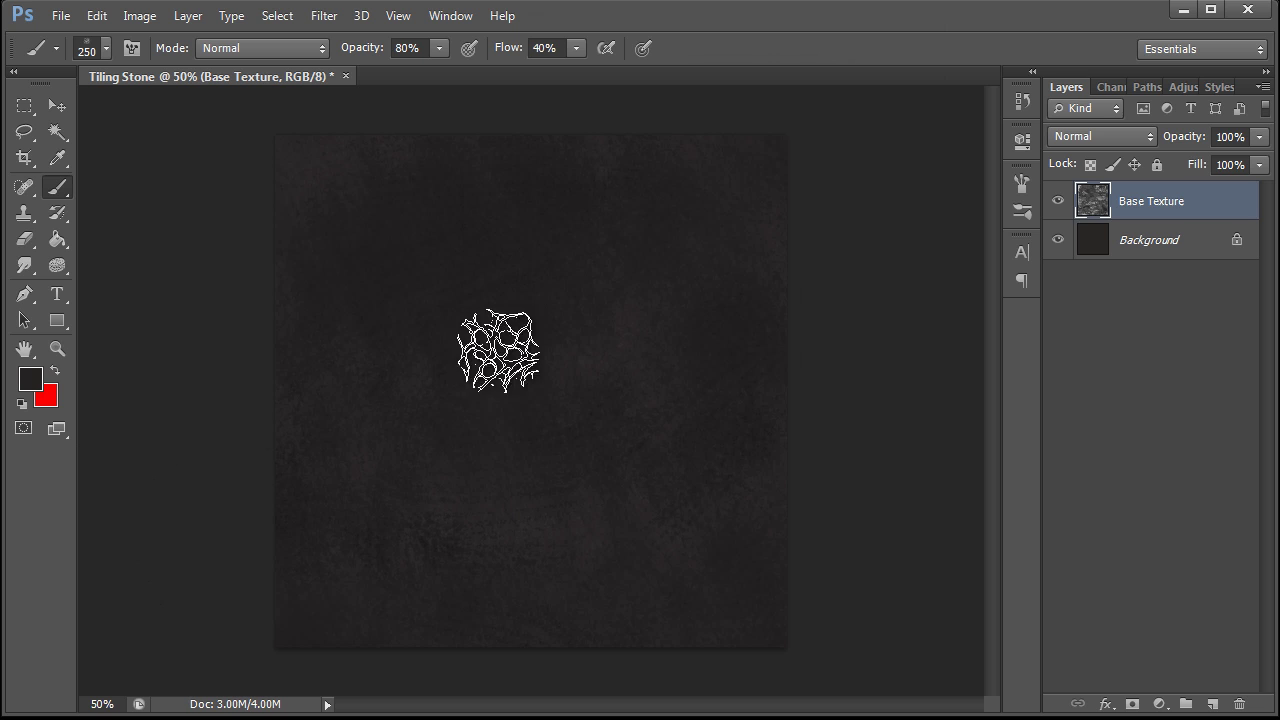
left_click(1057, 203)
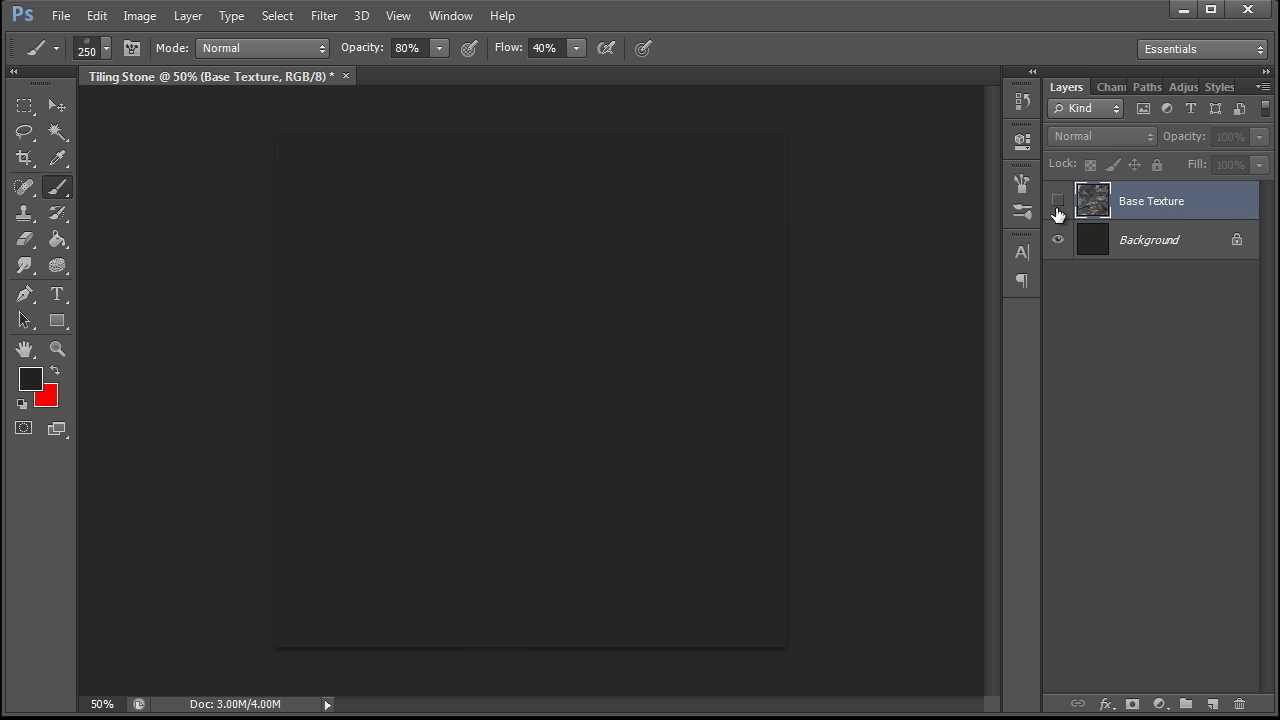
left_click(1057, 203)
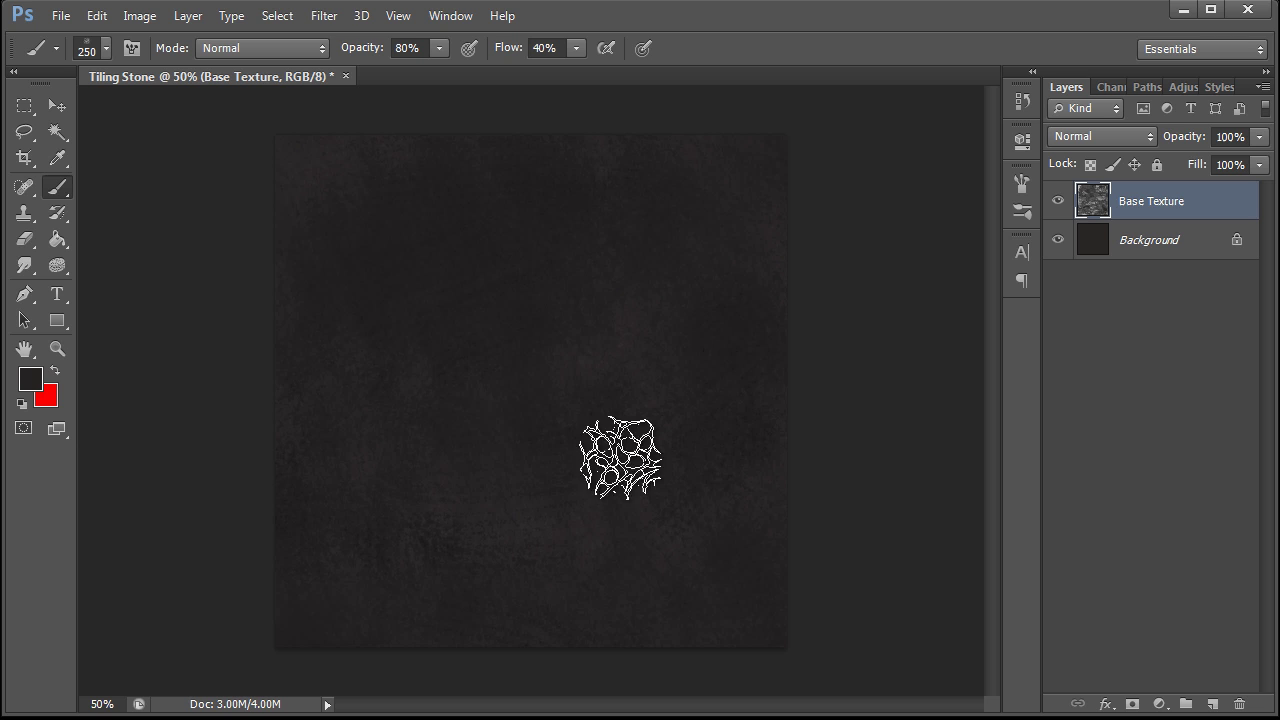
- Offset Base Texture by +512 px horizontally and vertically with Wrap Around
left_click(323, 16)
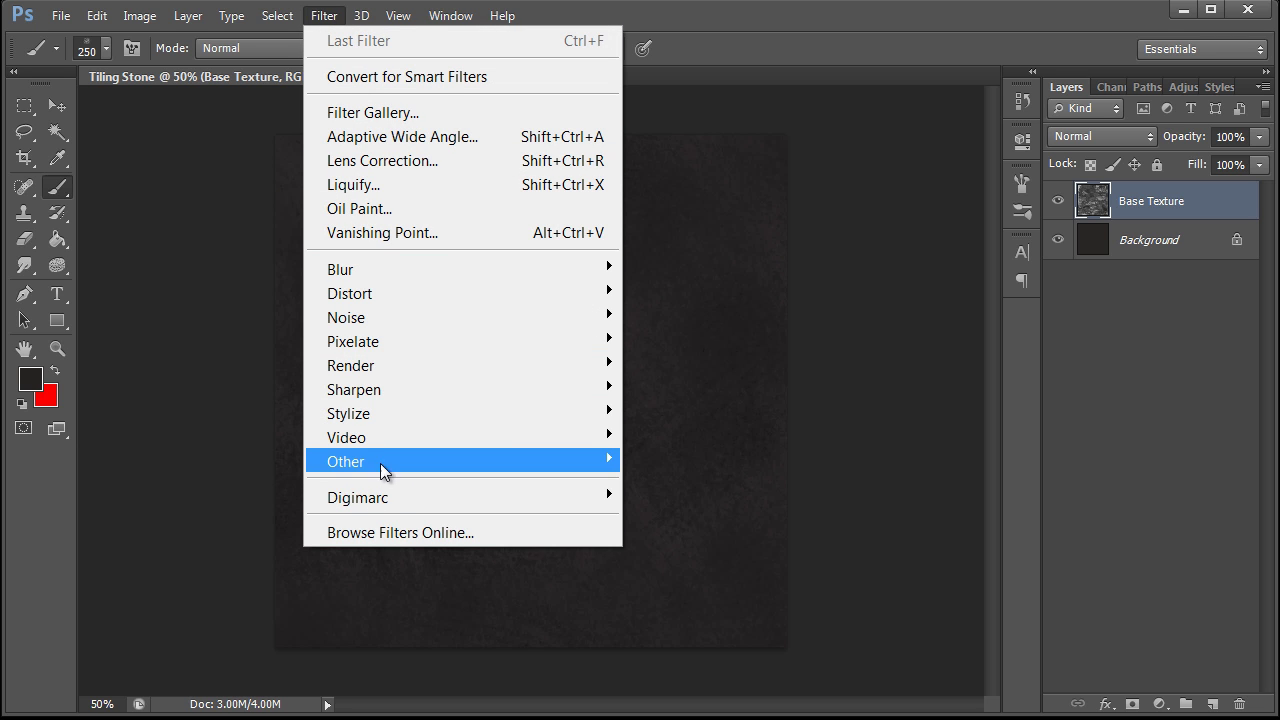
mouse_move(378, 463)
left_click(678, 559)
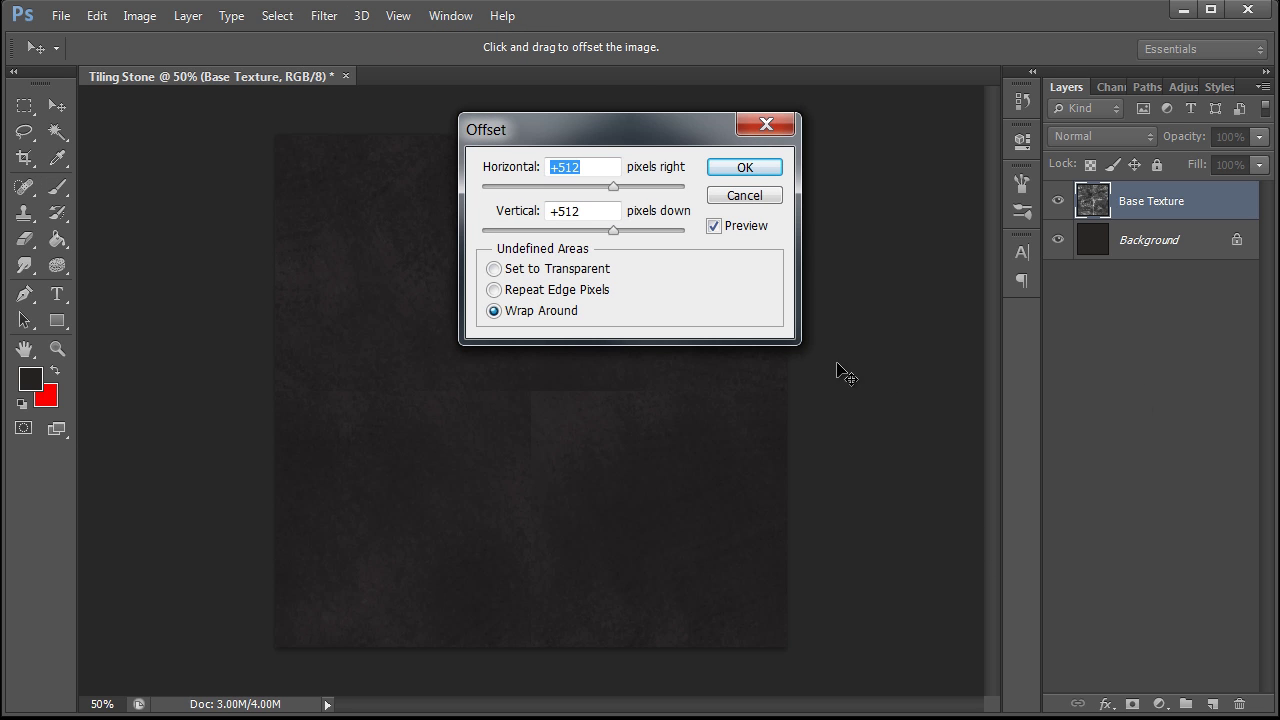
left_click_drag(836, 148, 910, 171)
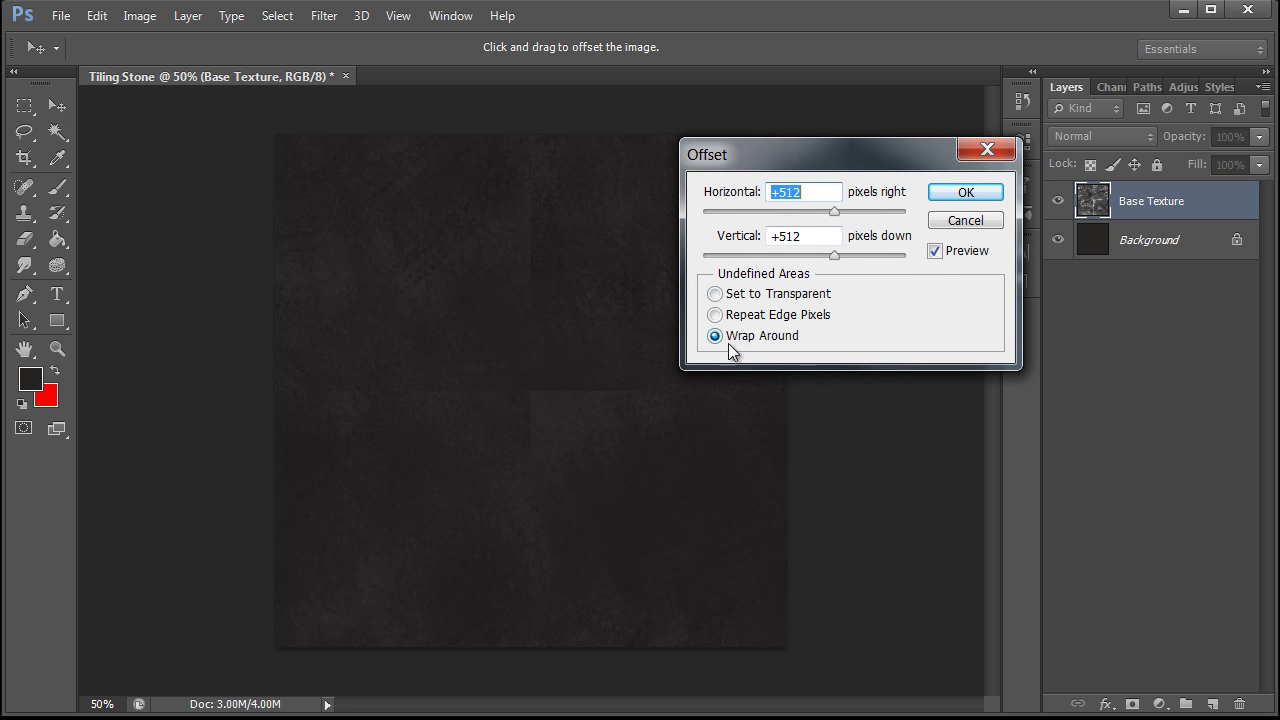
left_click(968, 193)
- Draw red guide lines over the seams with a 13 px hard brush, then undo them
key("b")
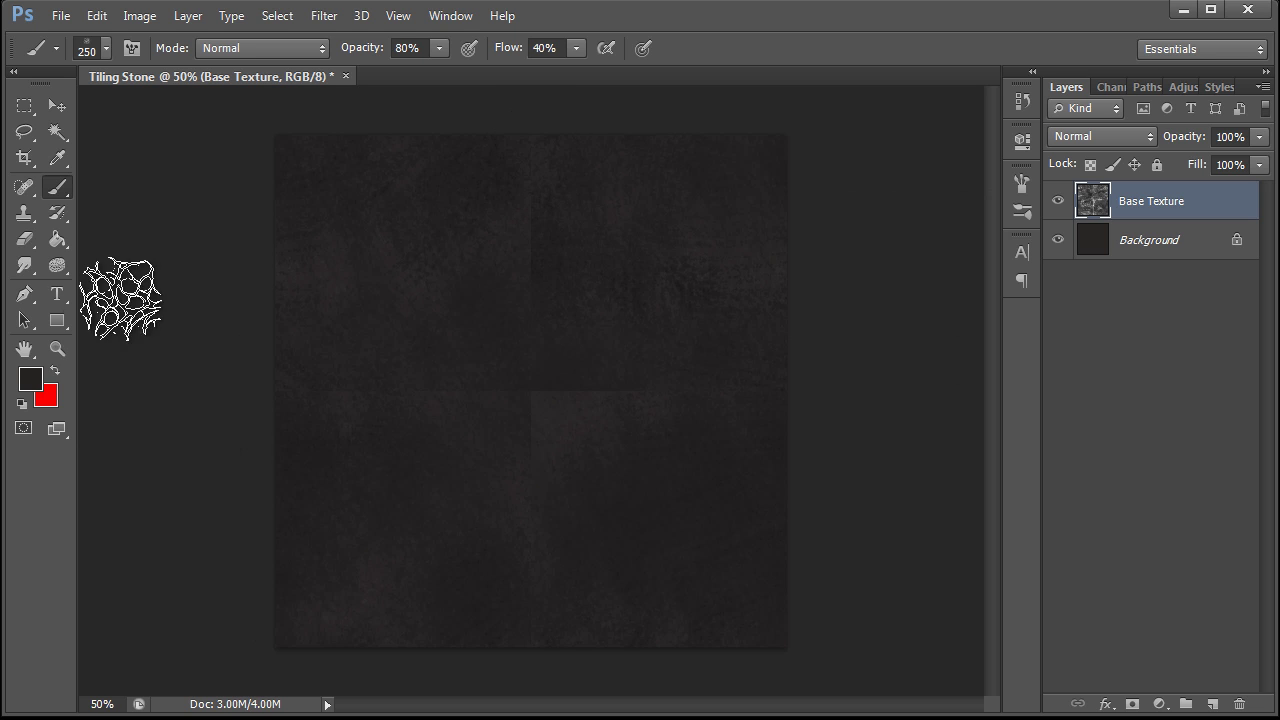
left_click(106, 48)
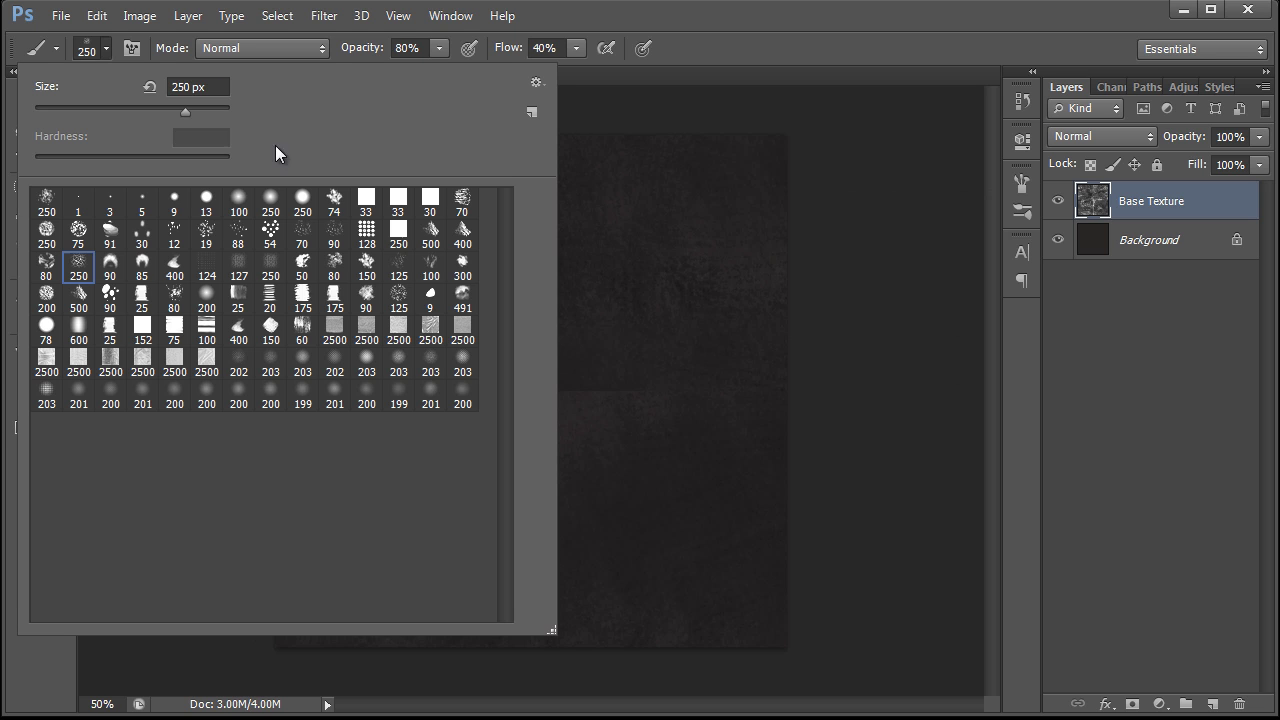
left_click(206, 200)
left_click(532, 149)
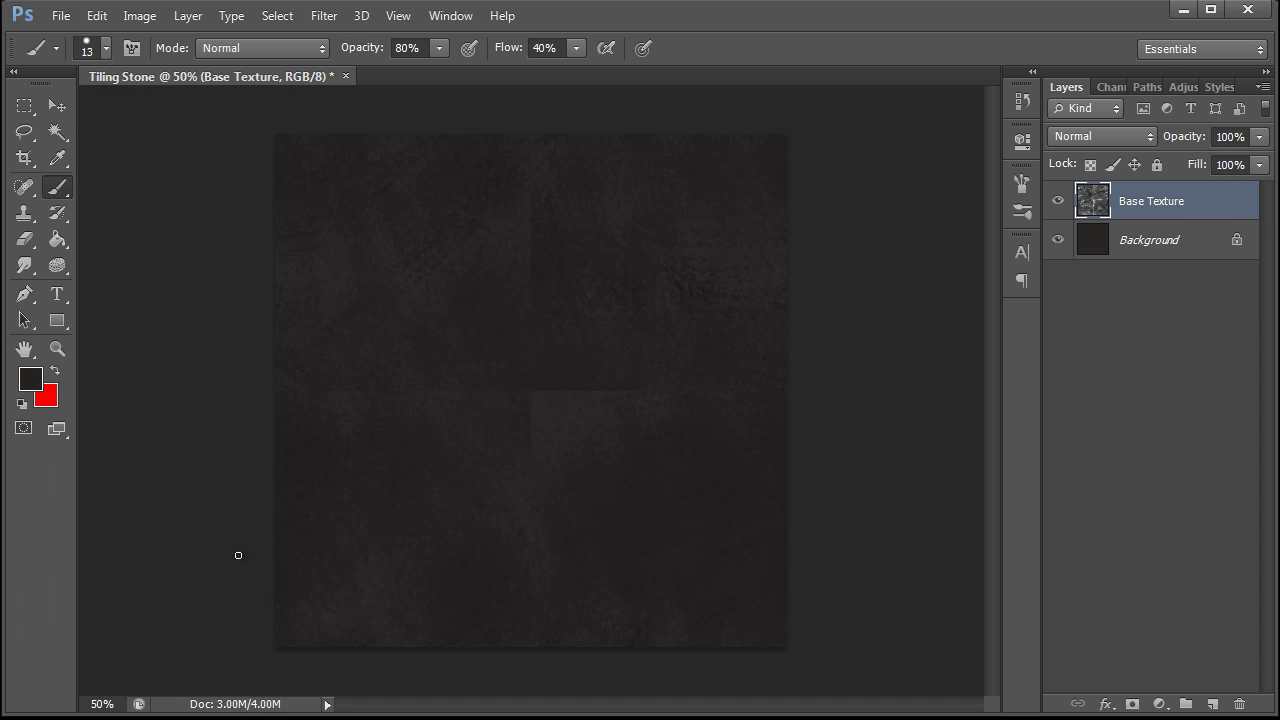
key("x")
mouse_move(531, 393)
left_mouse_down()
mouse_move(522, 646)
mouse_move(491, 653)
left_mouse_up()
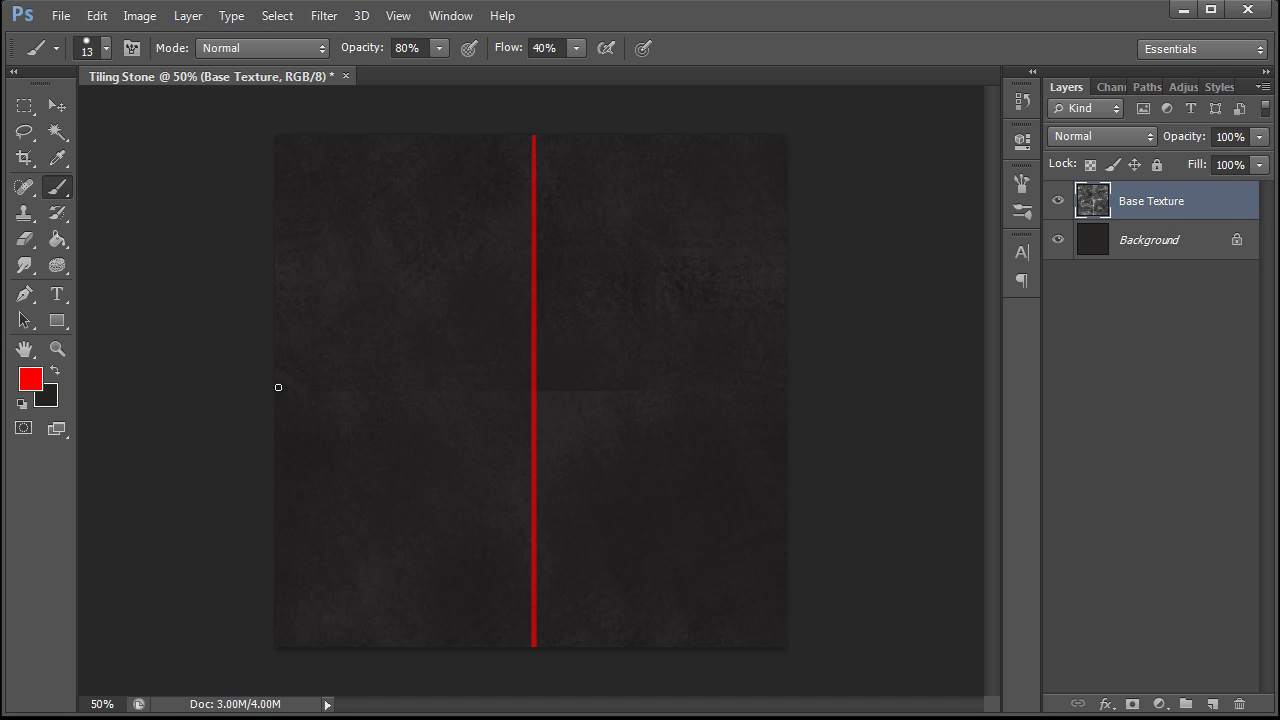
left_click_drag(278, 387, 857, 417)
key("ctrl+z")
key("ctrl+z")
key("ctrl+alt+z")
key("ctrl+alt+z")
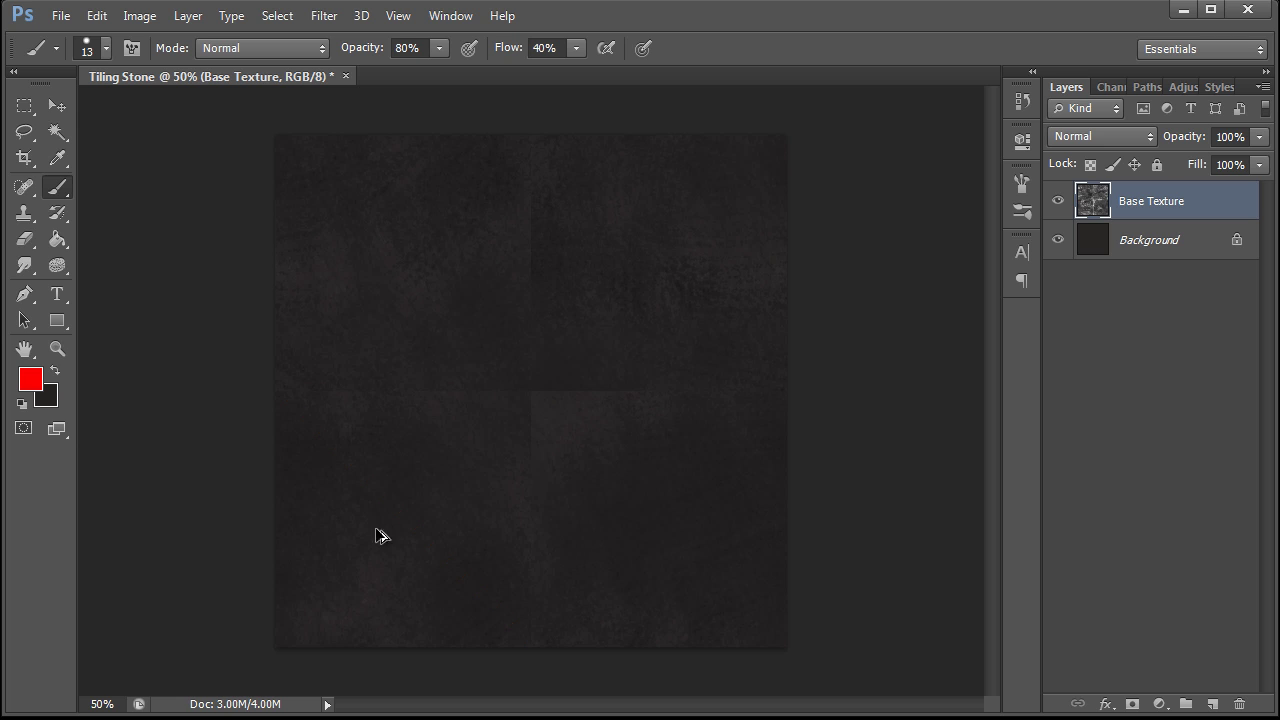
- Clone Stamp over the central seams and darker block edges on the right, left and lower right
left_click(23, 214)
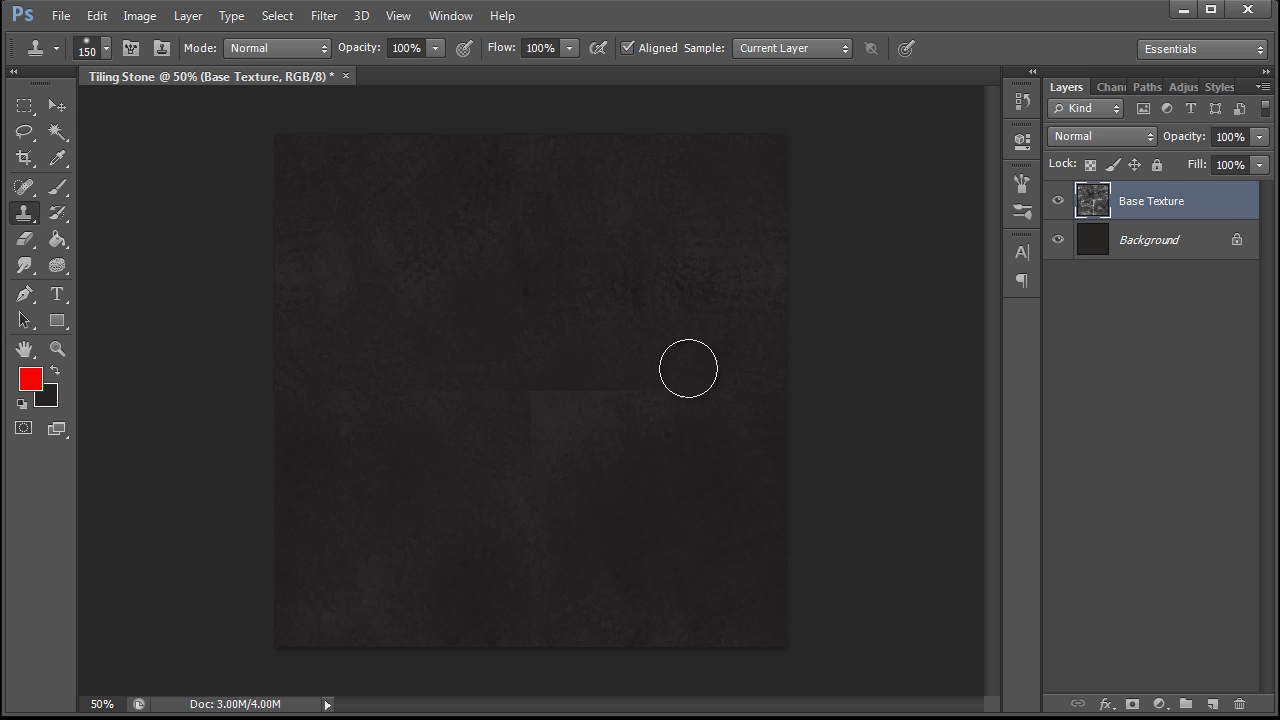
left_click(618, 355, "alt")
left_click_drag(560, 371, 671, 383)
left_click(661, 361, "alt")
left_click_drag(606, 420, 681, 398)
mouse_move(538, 536)
left_mouse_down()
mouse_move(540, 606)
mouse_move(644, 537)
left_mouse_up()
mouse_move(511, 434)
left_mouse_down()
mouse_move(502, 393)
mouse_move(325, 396)
left_mouse_up()
left_click_drag(391, 487, 314, 389)
left_click(411, 594, "alt")
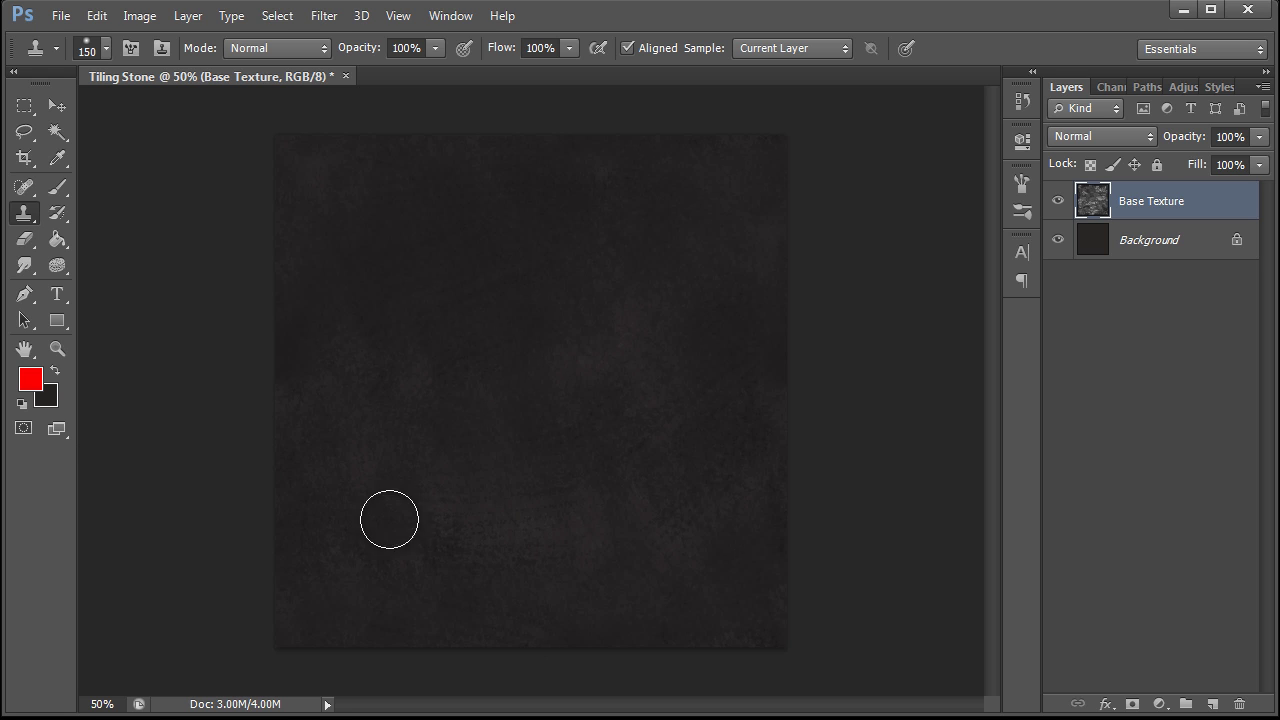
left_click(600, 554)
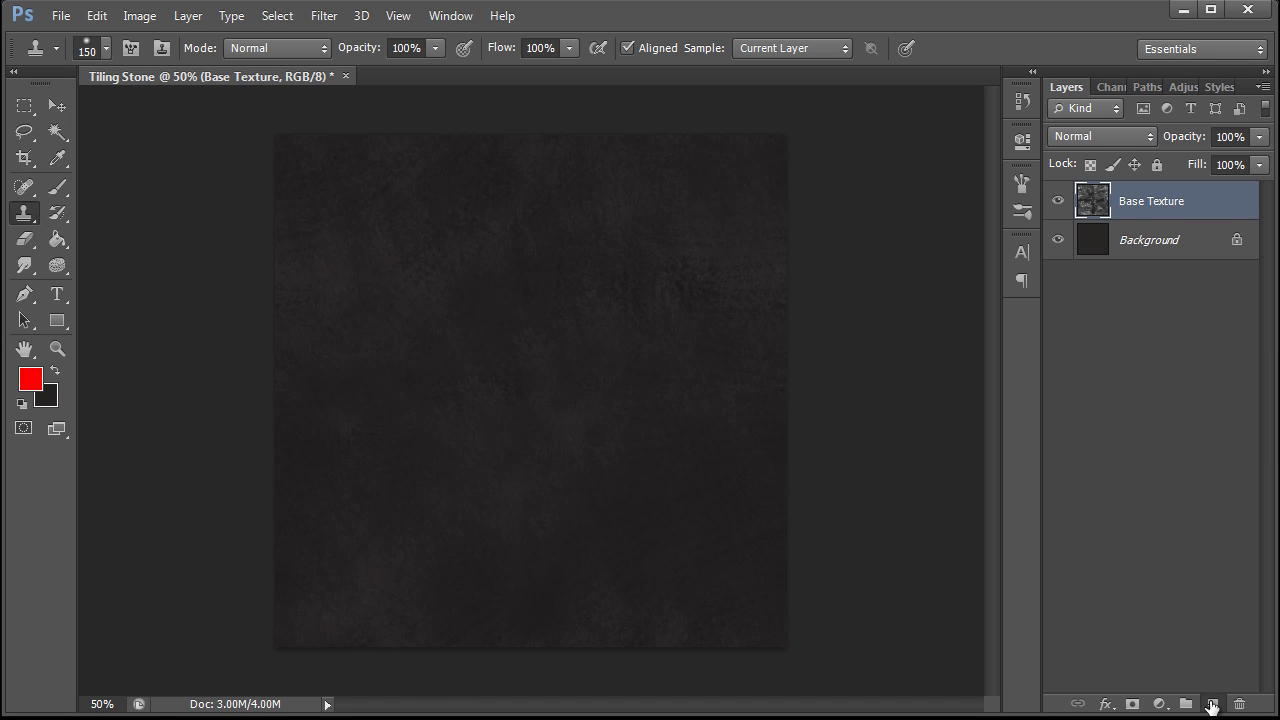
- Add a new layer named Grout and set its blend mode to Multiply
left_click(1211, 706)
double_click(1132, 204)
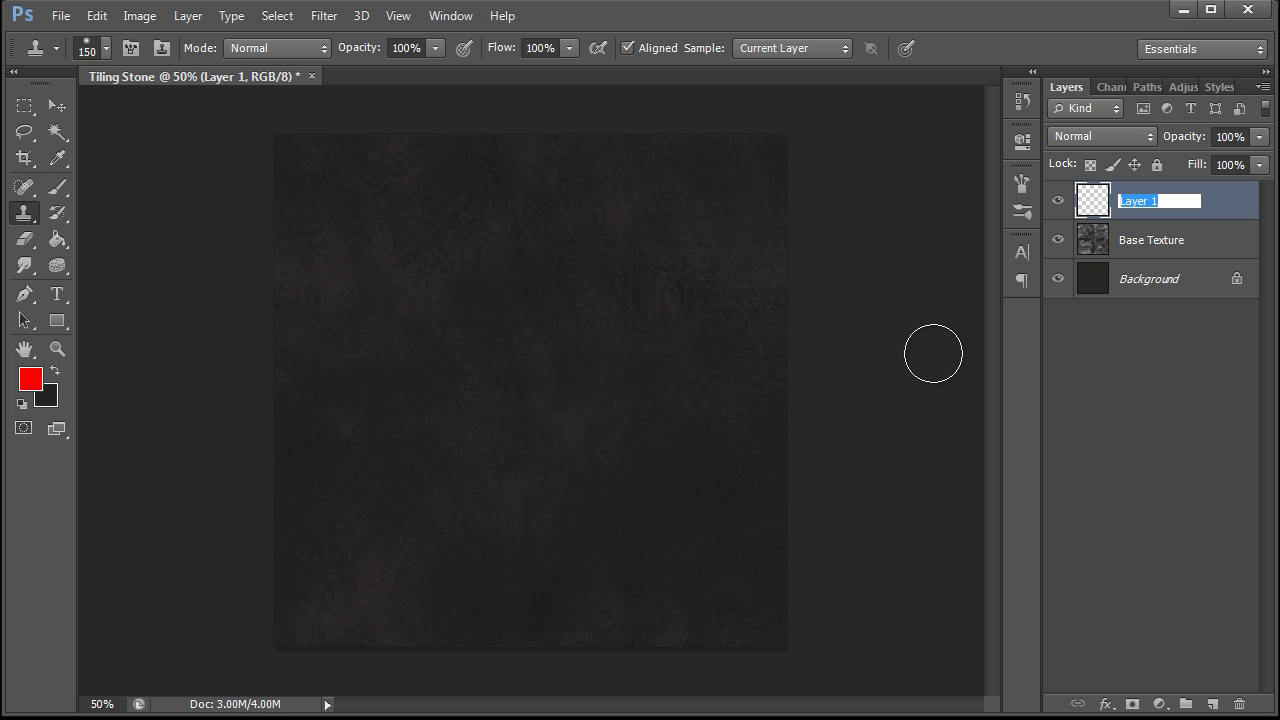
type("Grout")
key("Return")
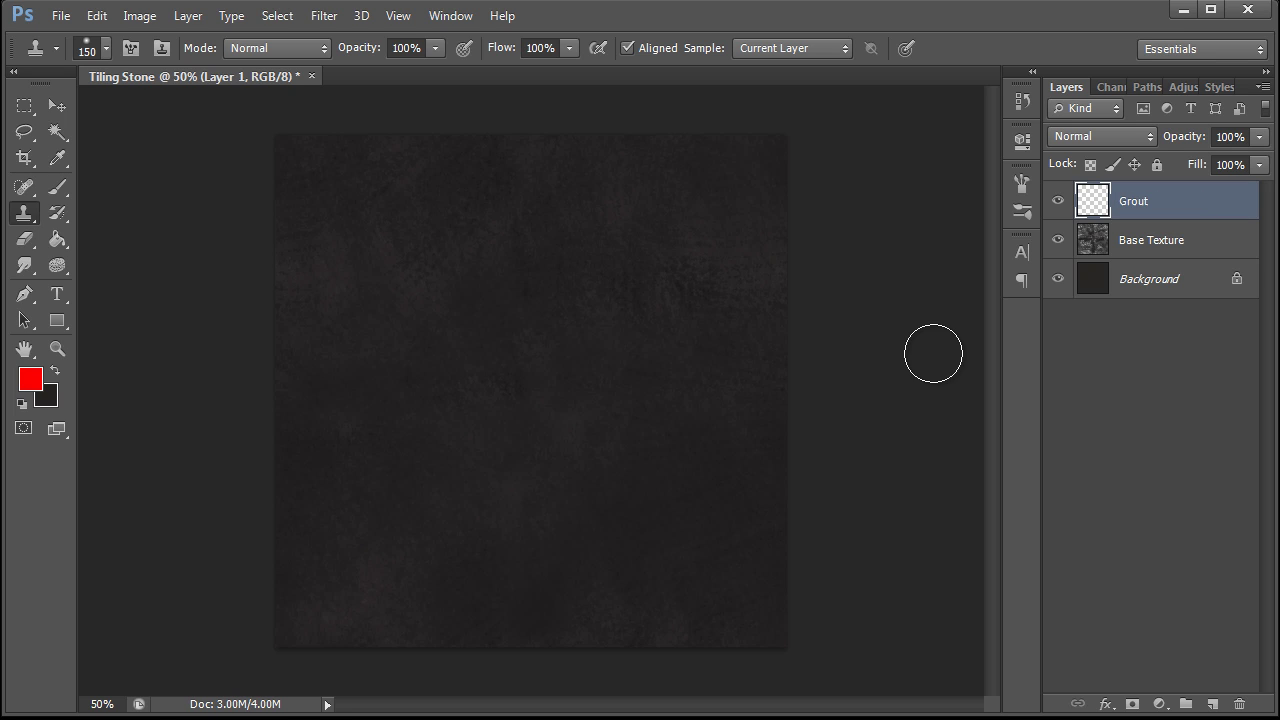
left_click(1102, 136)
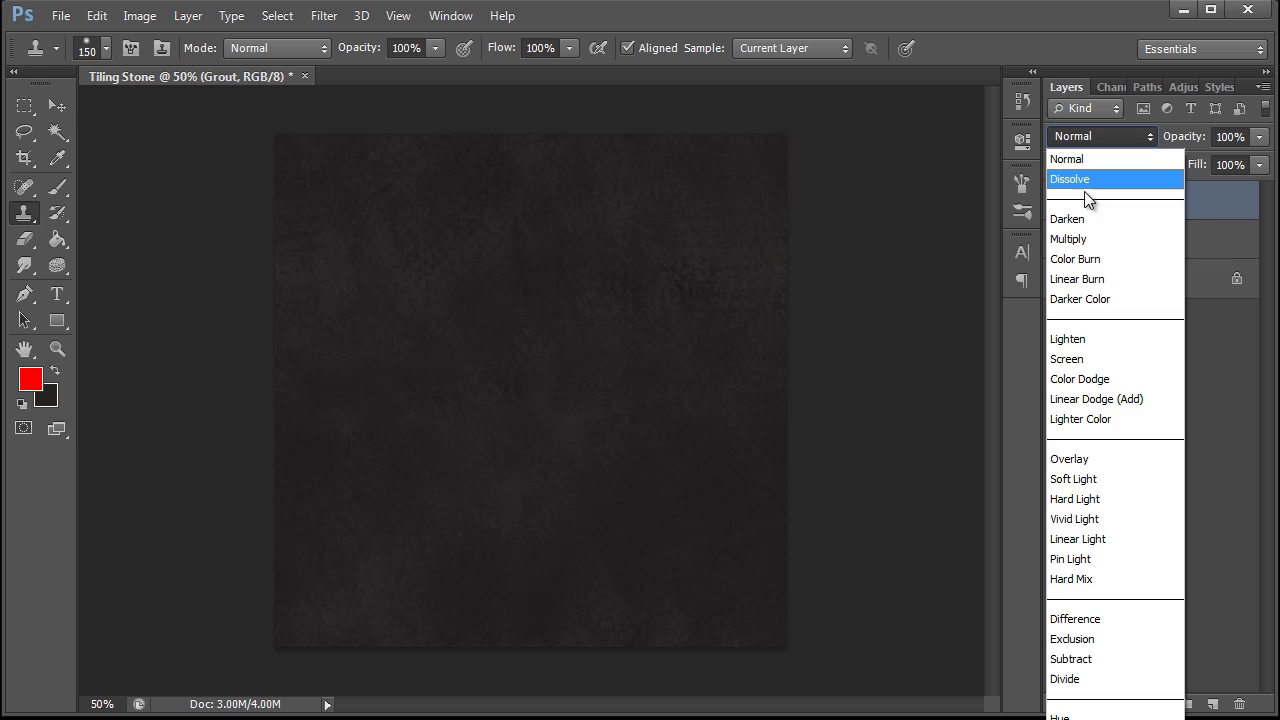
left_click(1080, 234)
- Choose a 13 px hard round brush tilted to about 37 degrees
left_click(105, 48)
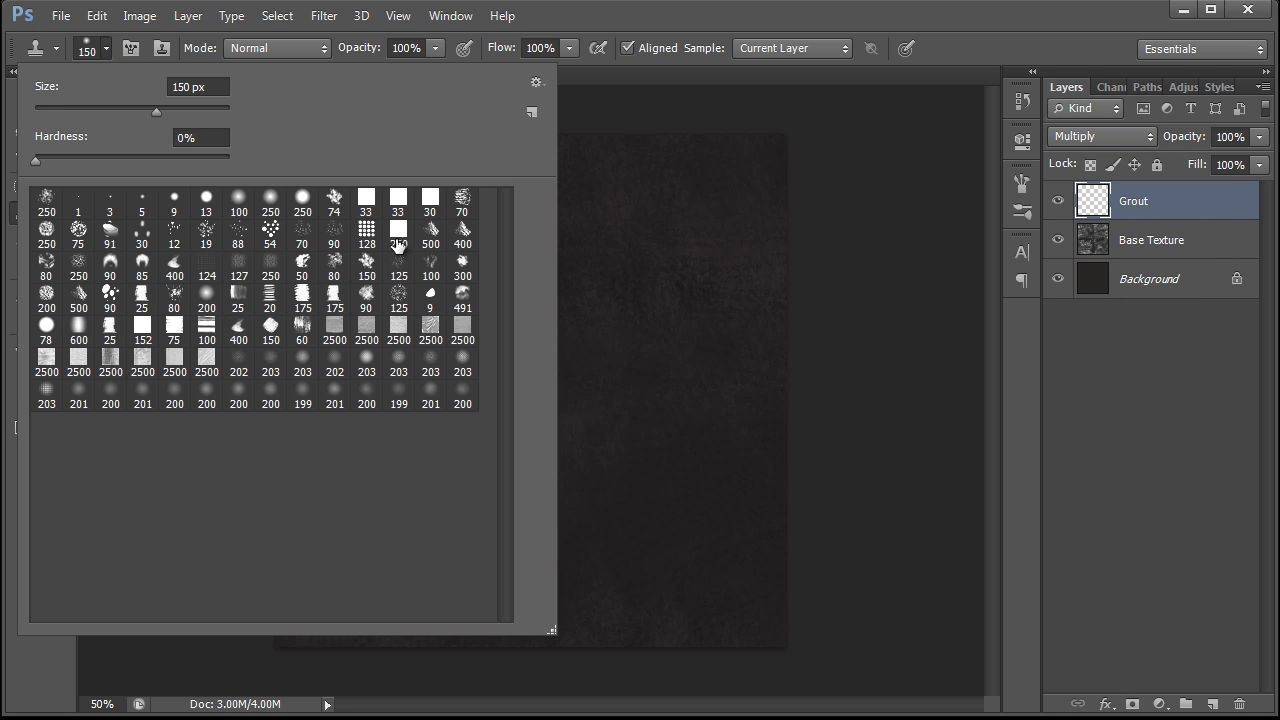
left_click(206, 200)
left_click(866, 309)
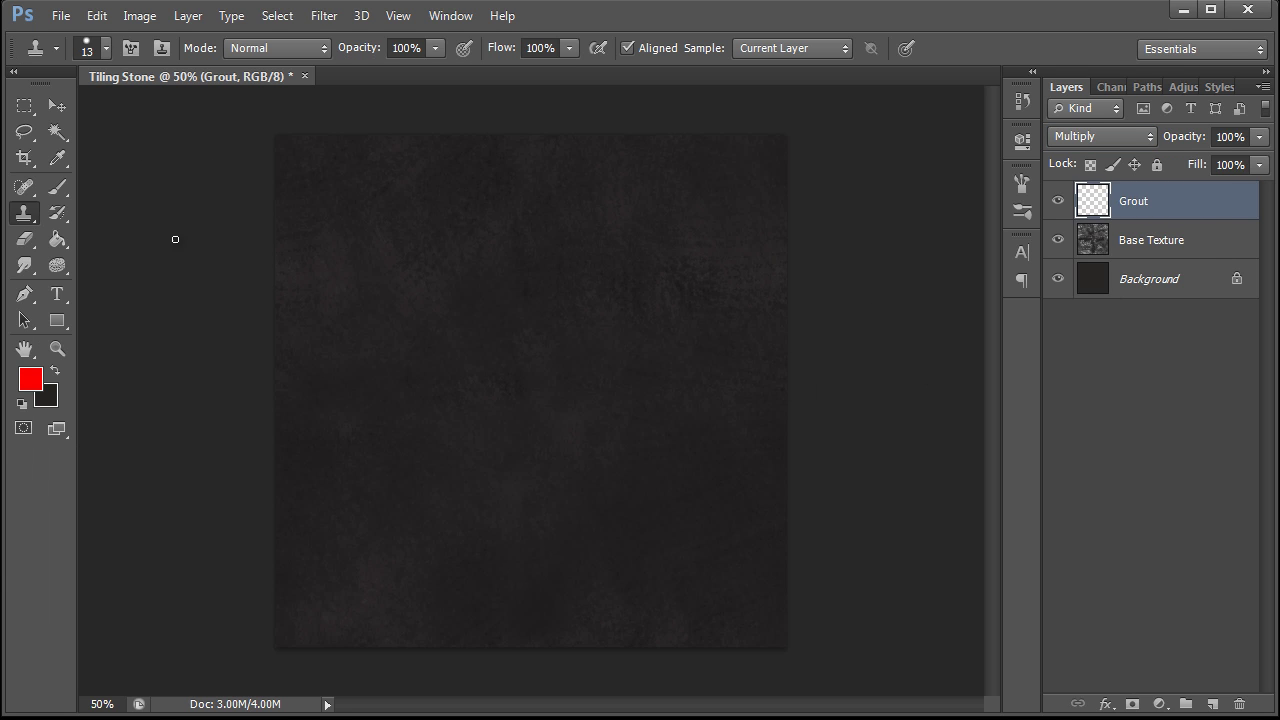
key("F5")
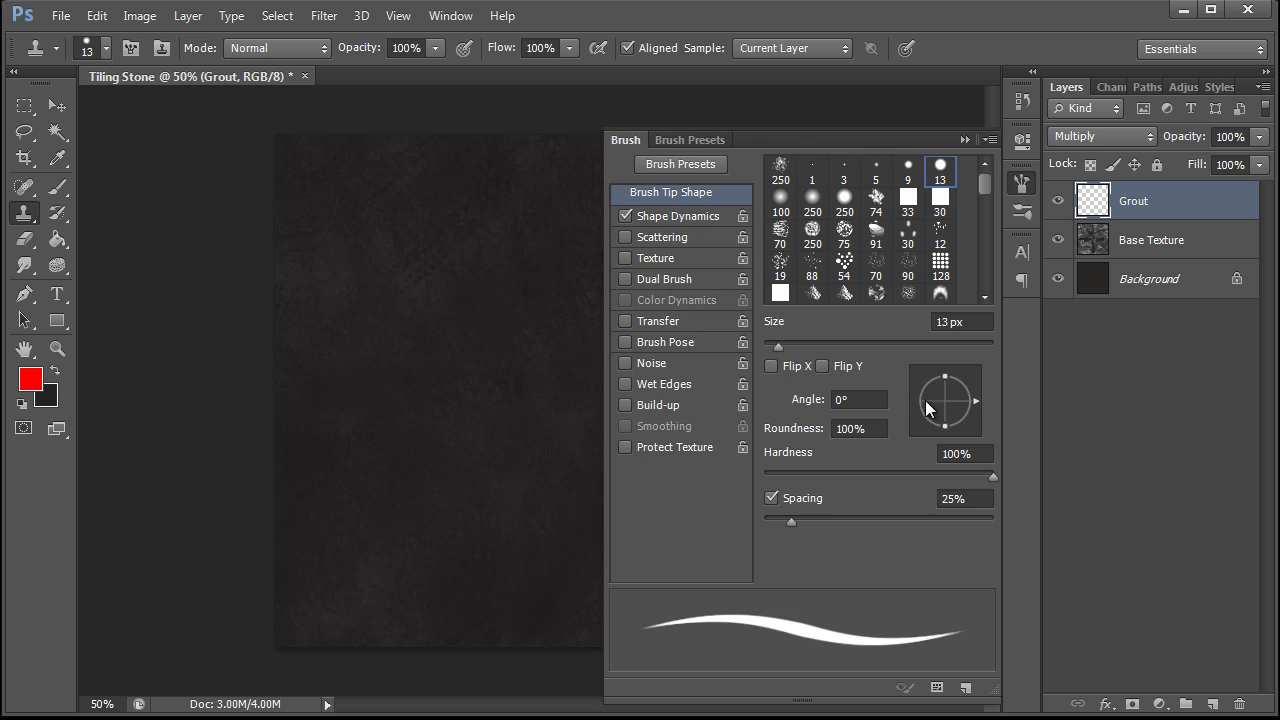
mouse_move(948, 394)
left_mouse_down()
mouse_move(960, 378)
mouse_move(968, 393)
mouse_move(936, 390)
mouse_move(968, 392)
left_mouse_up()
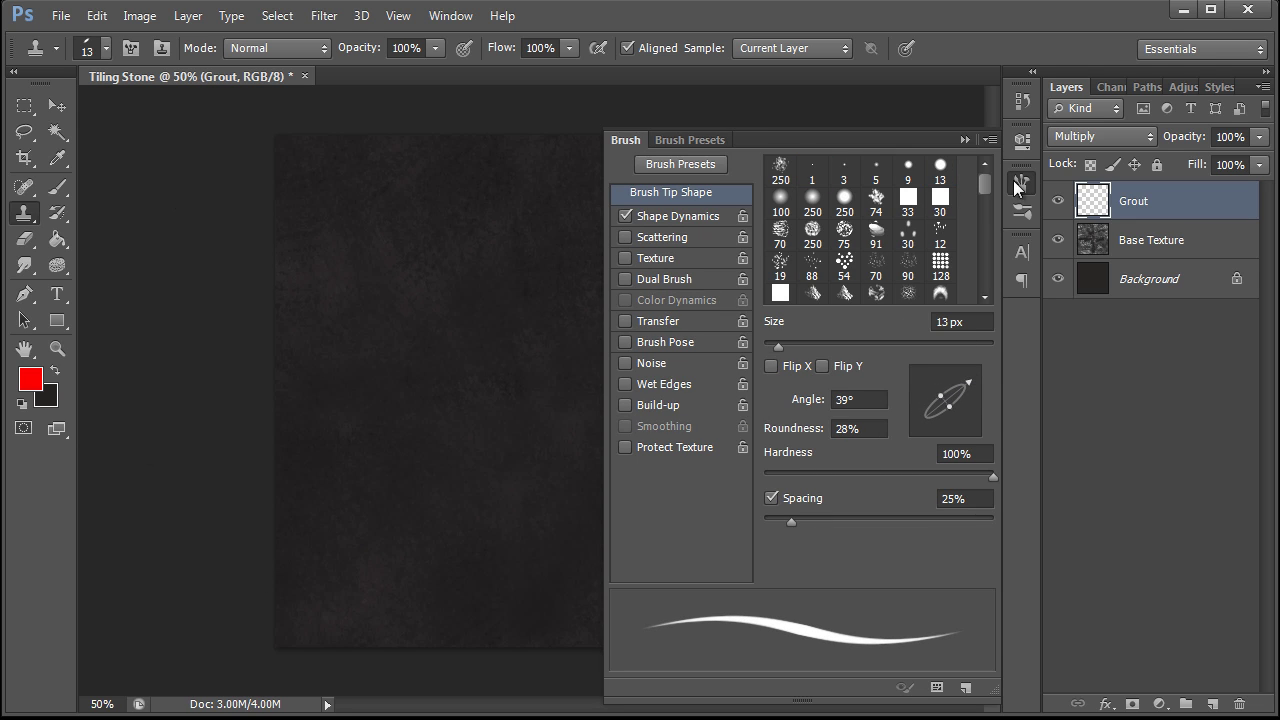
left_click(965, 139)
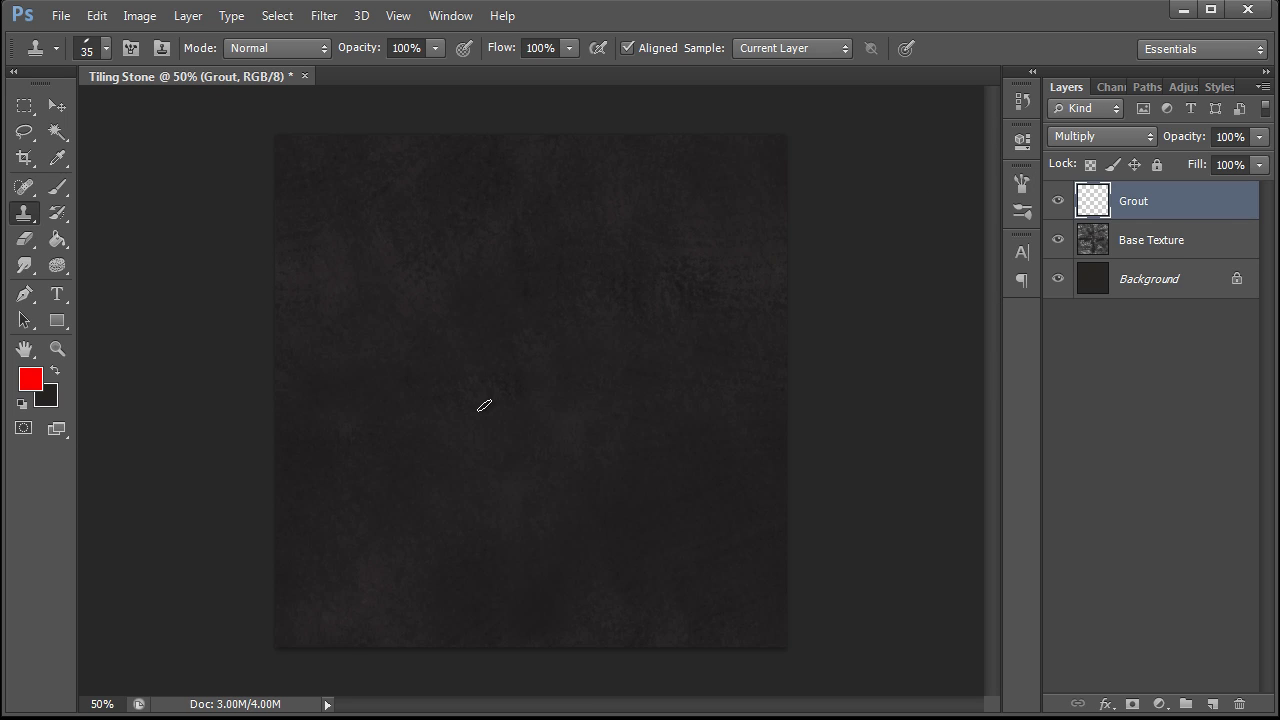
- Set the foreground paint colour to a lighter grey
key("x")
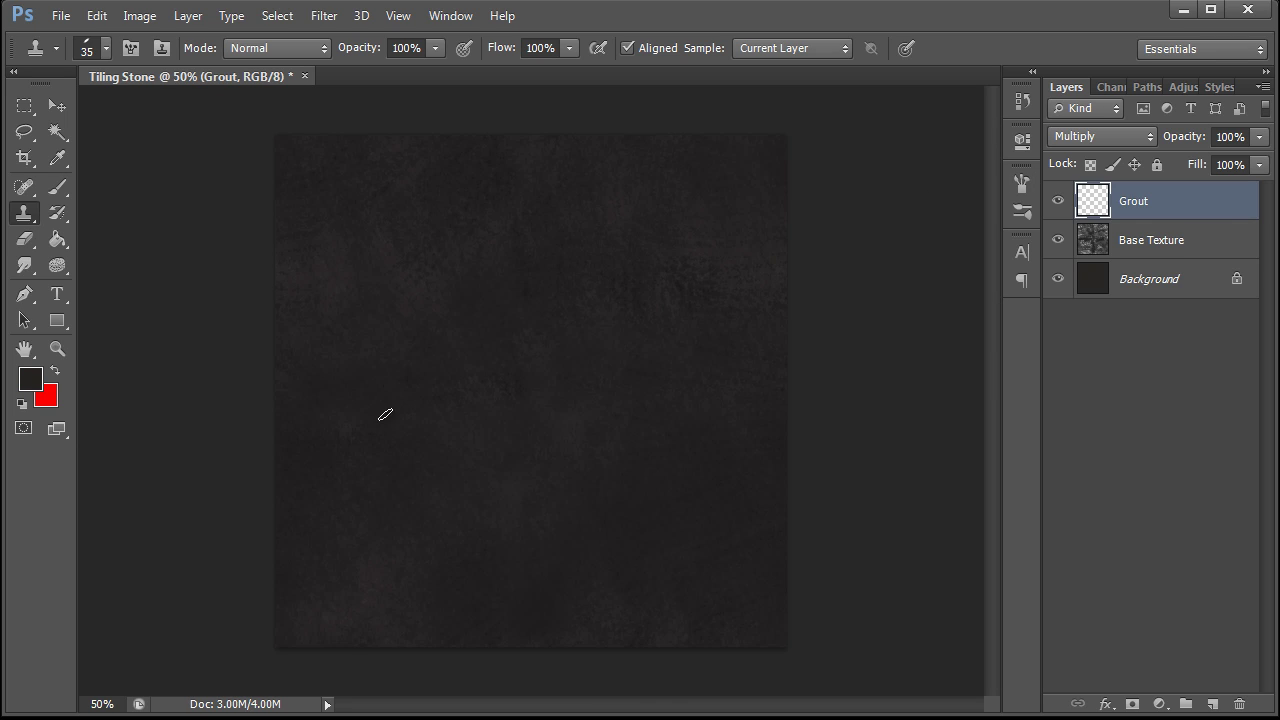
left_click(33, 384)
left_click(654, 617)
left_click(1080, 439)
- Flatten the 13 px brush tip roundness to 24%
left_click(58, 192)
left_click(105, 48)
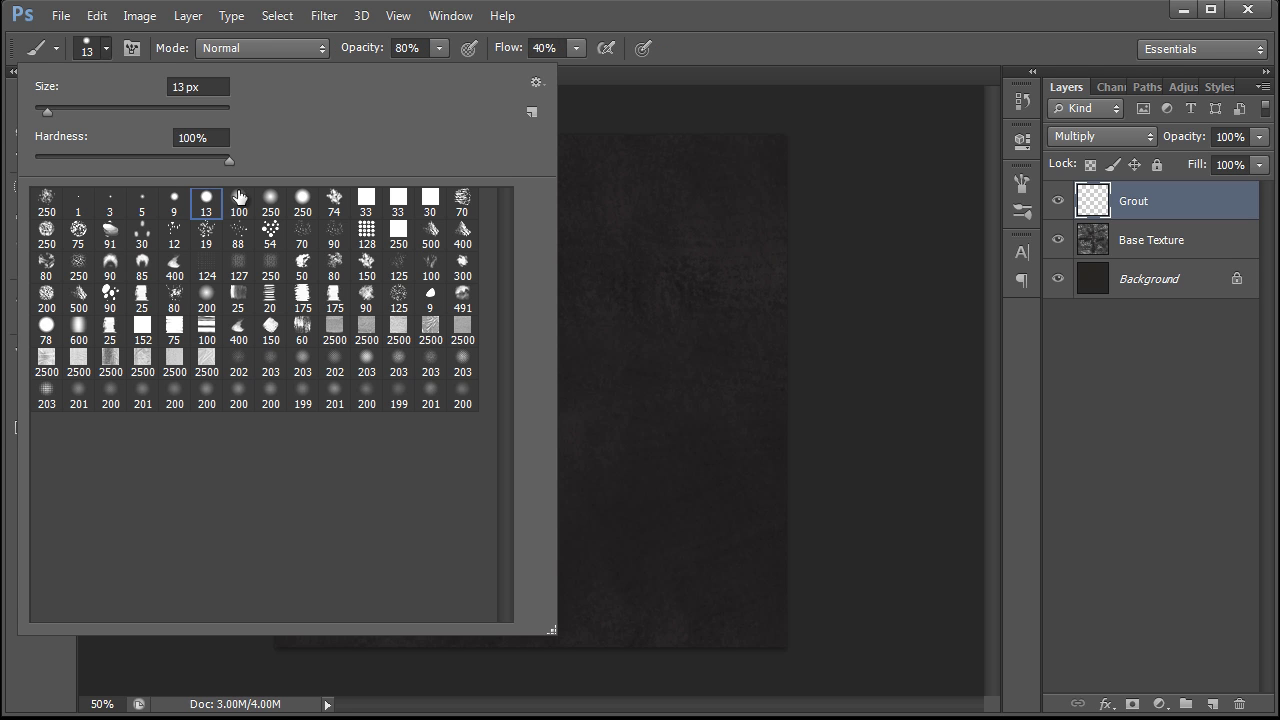
left_click(806, 214)
left_click(1021, 183)
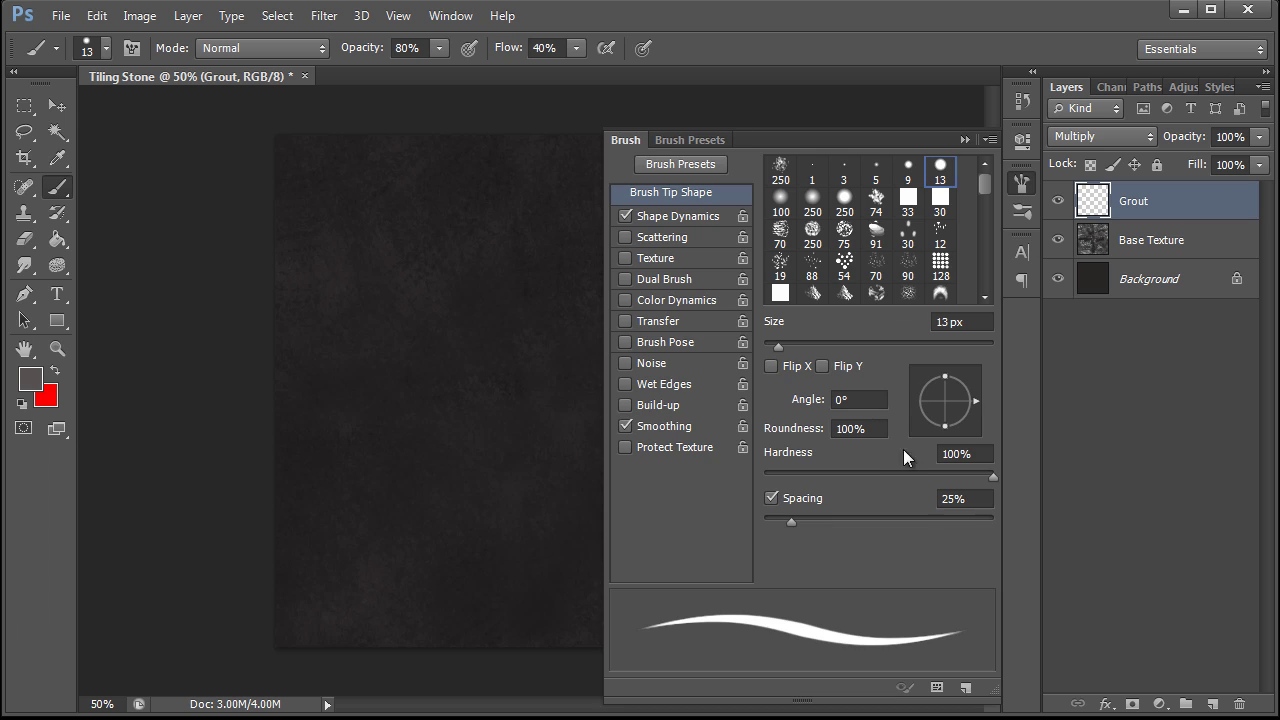
left_click_drag(946, 382, 968, 400)
left_click(457, 391)
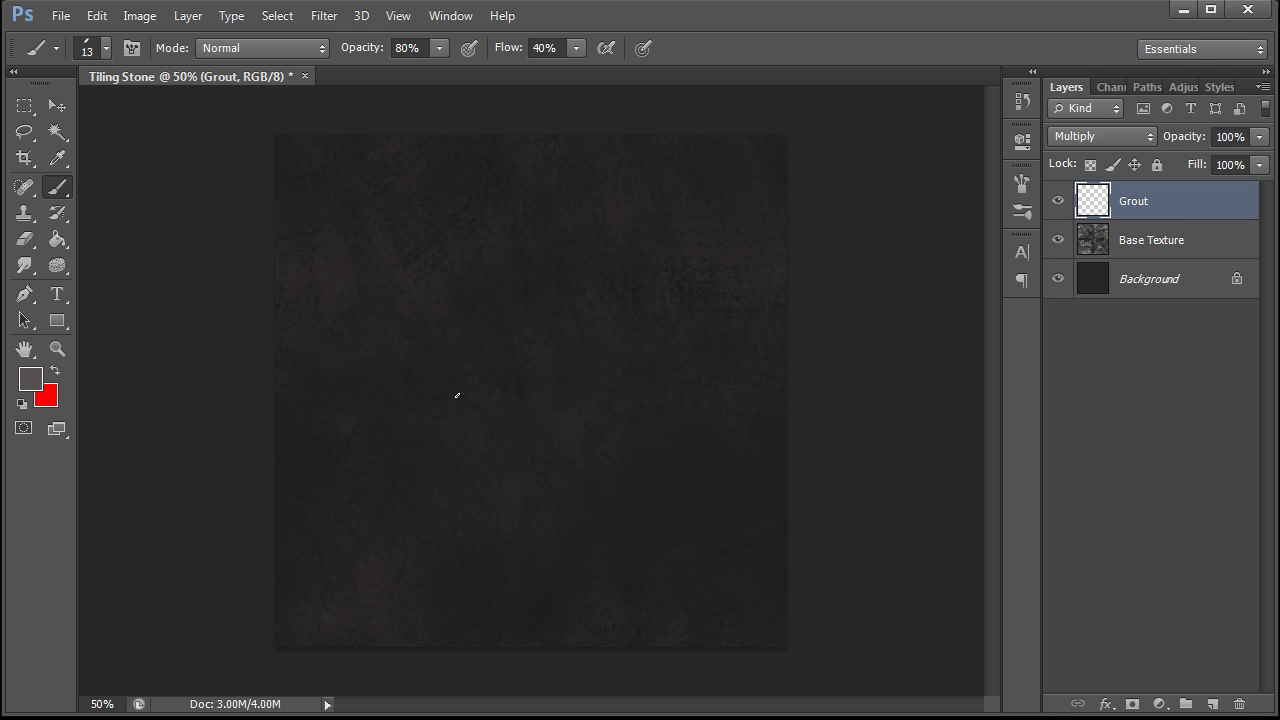
- Paint two test grout strokes on the Grout layer and undo both
left_click_drag(460, 389, 606, 377)
key("ctrl+z")
left_click_drag(506, 410, 534, 430)
key("ctrl+z")
- Outline five stones at centre, lower right, middle, upper right and lower left, redrawing the last
mouse_move(358, 310)
left_mouse_down()
mouse_move(554, 500)
mouse_move(663, 286)
mouse_move(354, 346)
mouse_move(362, 290)
left_mouse_up()
mouse_move(546, 518)
left_mouse_down()
mouse_move(632, 605)
mouse_move(676, 504)
mouse_move(591, 452)
mouse_move(560, 490)
left_mouse_up()
mouse_move(694, 426)
left_mouse_down()
mouse_move(699, 378)
mouse_move(650, 409)
mouse_move(699, 414)
left_mouse_up()
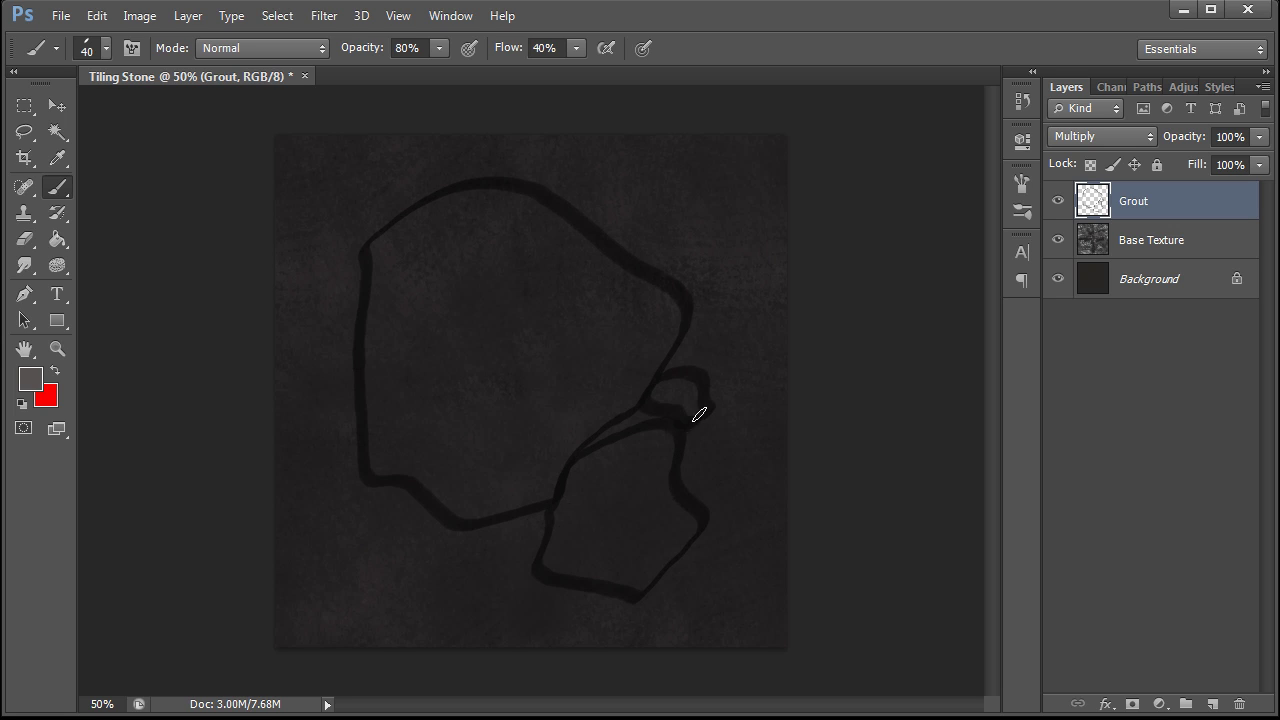
mouse_move(655, 262)
left_mouse_down()
mouse_move(728, 258)
mouse_move(673, 285)
left_mouse_up()
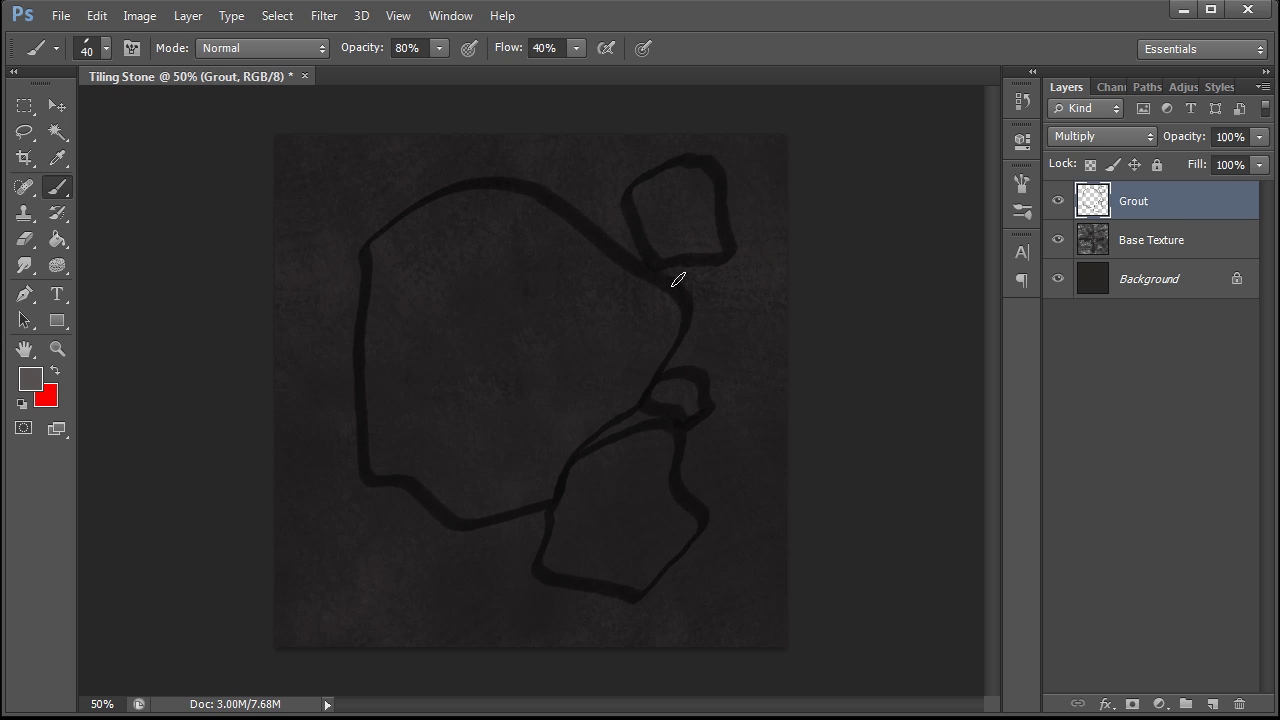
mouse_move(405, 510)
left_mouse_down()
mouse_move(307, 557)
mouse_move(410, 644)
mouse_move(443, 589)
mouse_move(425, 515)
left_mouse_up()
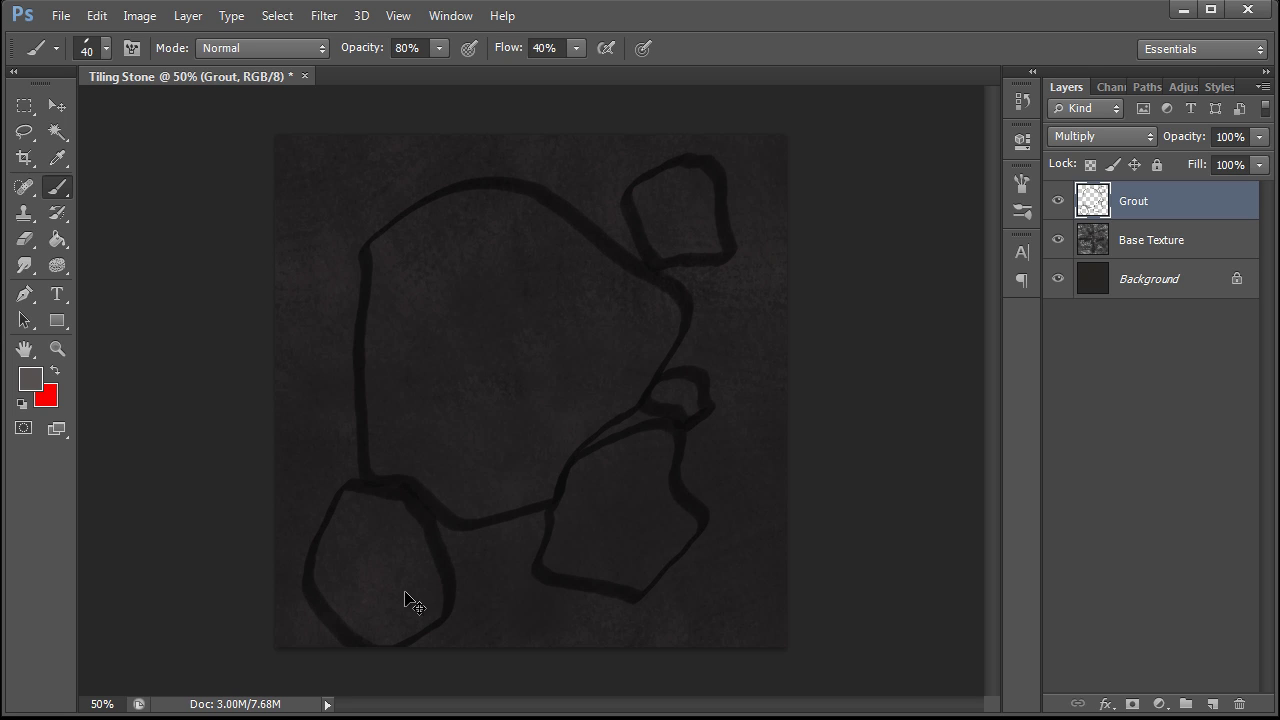
key("ctrl+z")
mouse_move(368, 480)
left_mouse_down()
mouse_move(451, 534)
mouse_move(385, 485)
left_mouse_up()
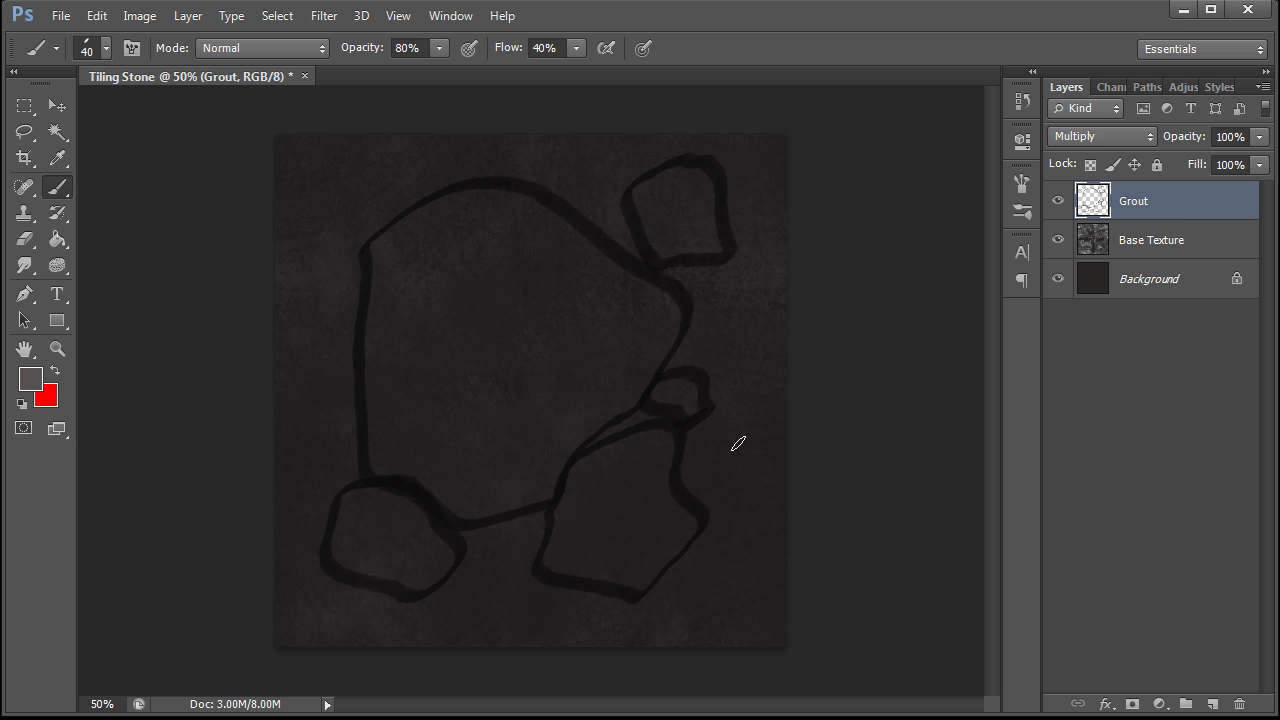
- Re-run Offset and paint grout joining the central stones and outlining the upper stone
key("ctrl+f")
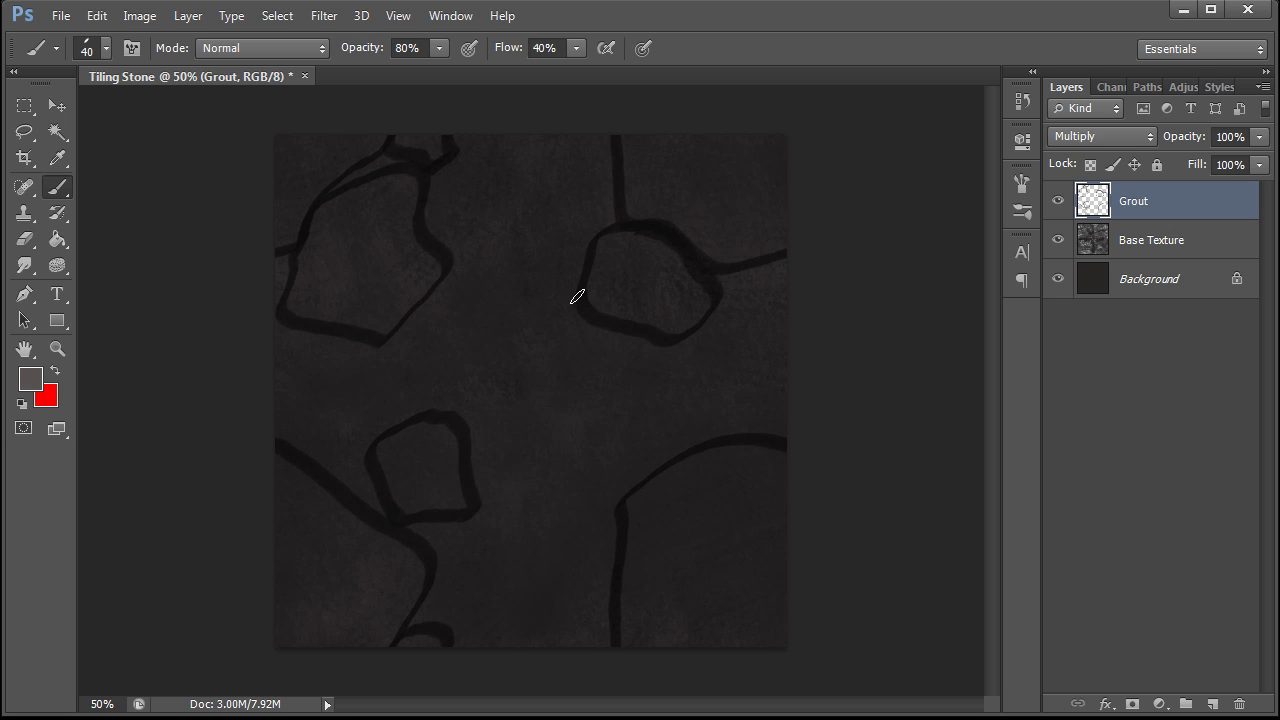
mouse_move(403, 349)
left_mouse_down()
mouse_move(439, 285)
mouse_move(610, 343)
mouse_move(623, 457)
mouse_move(490, 509)
mouse_move(440, 412)
left_mouse_up()
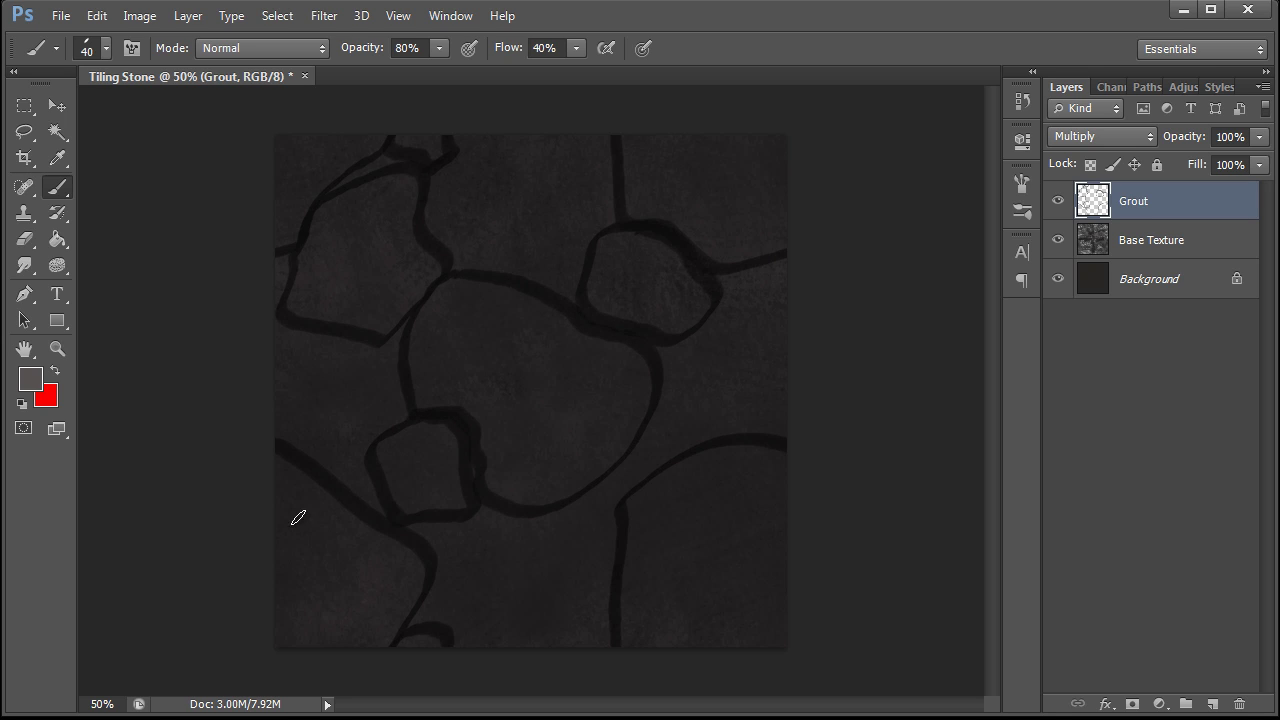
mouse_move(492, 518)
left_mouse_down()
mouse_move(437, 531)
mouse_move(429, 600)
mouse_move(611, 620)
mouse_move(497, 517)
mouse_move(457, 606)
mouse_move(586, 533)
mouse_move(480, 515)
left_mouse_up()
key("ctrl+z")
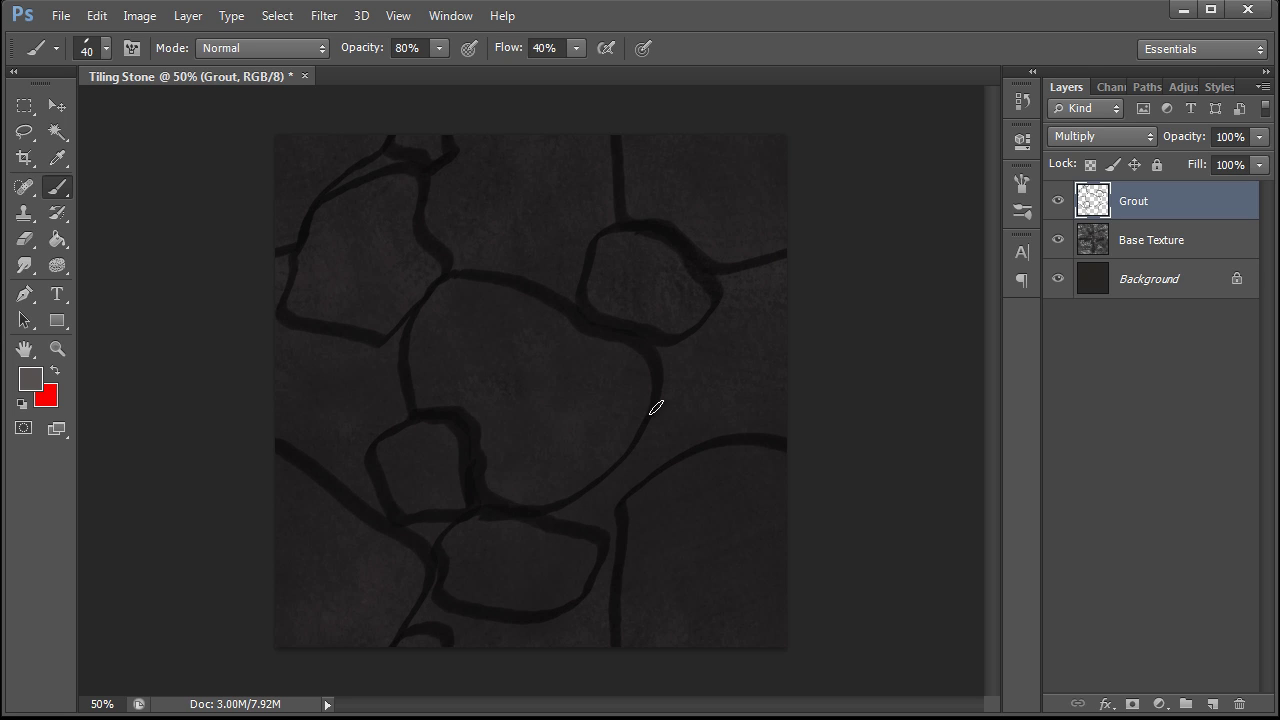
mouse_move(664, 387)
left_mouse_down()
mouse_move(702, 443)
mouse_move(779, 388)
mouse_move(717, 331)
mouse_move(659, 372)
mouse_move(721, 421)
mouse_move(748, 350)
mouse_move(659, 352)
mouse_move(667, 413)
mouse_move(724, 429)
mouse_move(673, 363)
mouse_move(683, 441)
mouse_move(765, 382)
mouse_move(688, 366)
left_mouse_up()
key("ctrl+z")
key("ctrl+z")
mouse_move(471, 265)
left_mouse_down()
mouse_move(592, 238)
mouse_move(552, 275)
mouse_move(486, 266)
mouse_move(527, 241)
mouse_move(472, 222)
mouse_move(480, 254)
mouse_move(453, 273)
left_mouse_up()
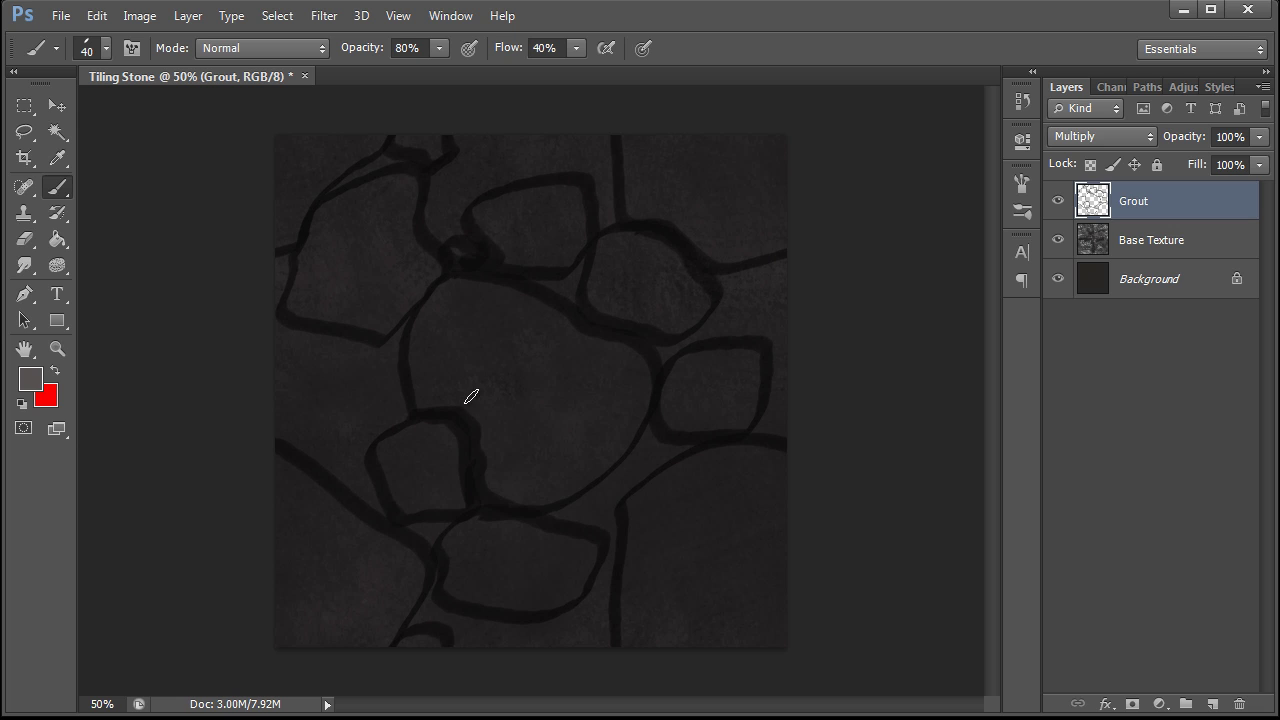
- Shift the pattern to check the wrap and outline new stones on the left side
key("ctrl+f")
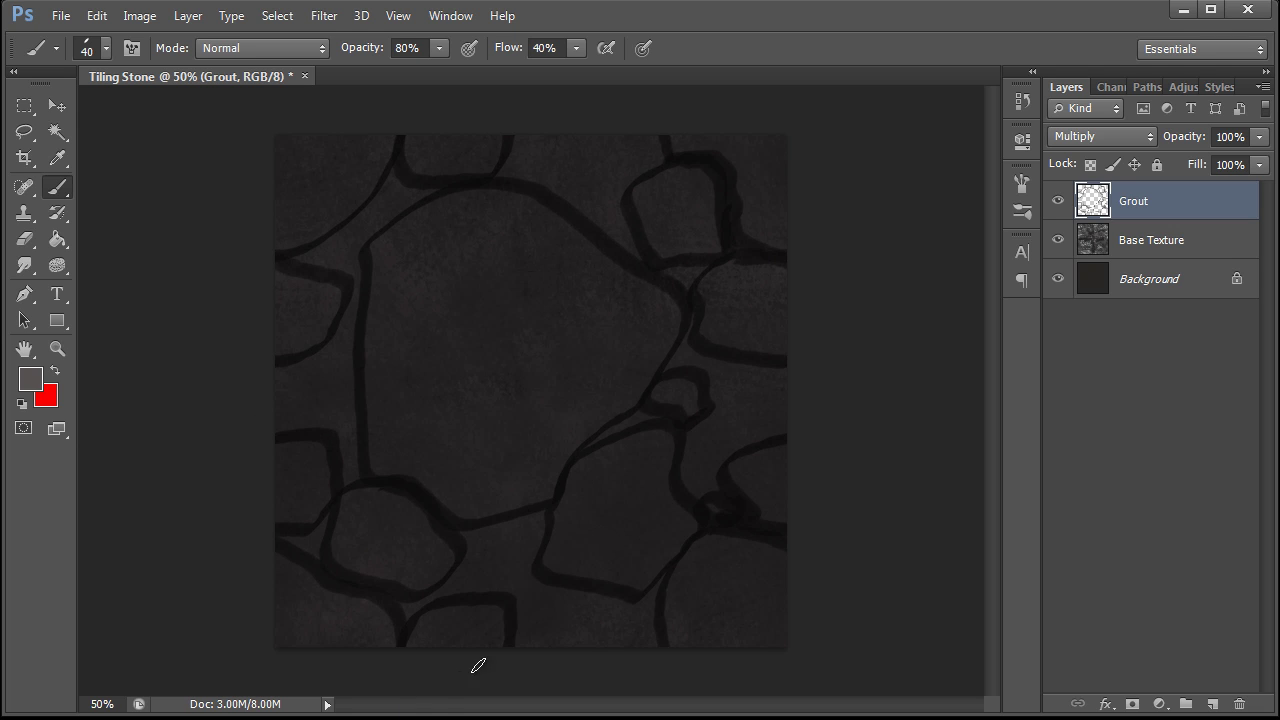
key("ctrl+f")
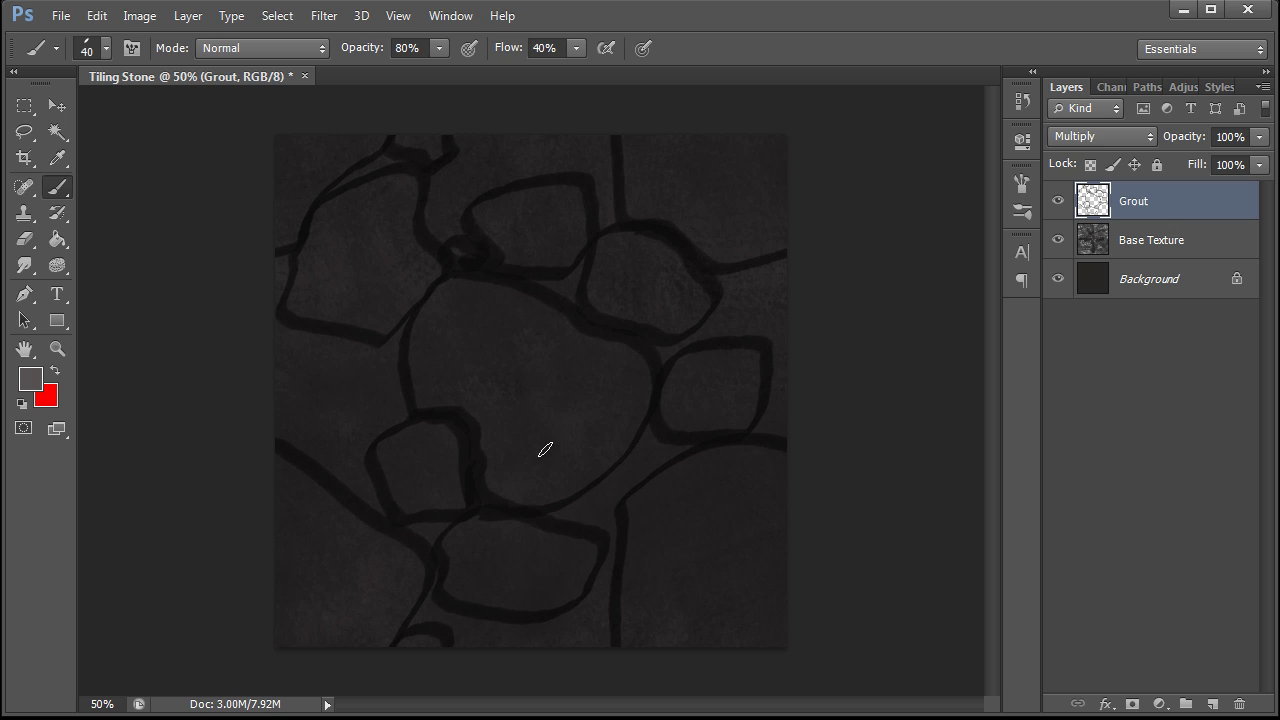
mouse_move(344, 340)
left_mouse_down()
mouse_move(295, 350)
mouse_move(302, 454)
mouse_move(381, 433)
mouse_move(381, 368)
mouse_move(341, 338)
left_mouse_up()
mouse_move(363, 448)
left_mouse_down()
mouse_move(343, 491)
mouse_move(368, 459)
left_mouse_up()
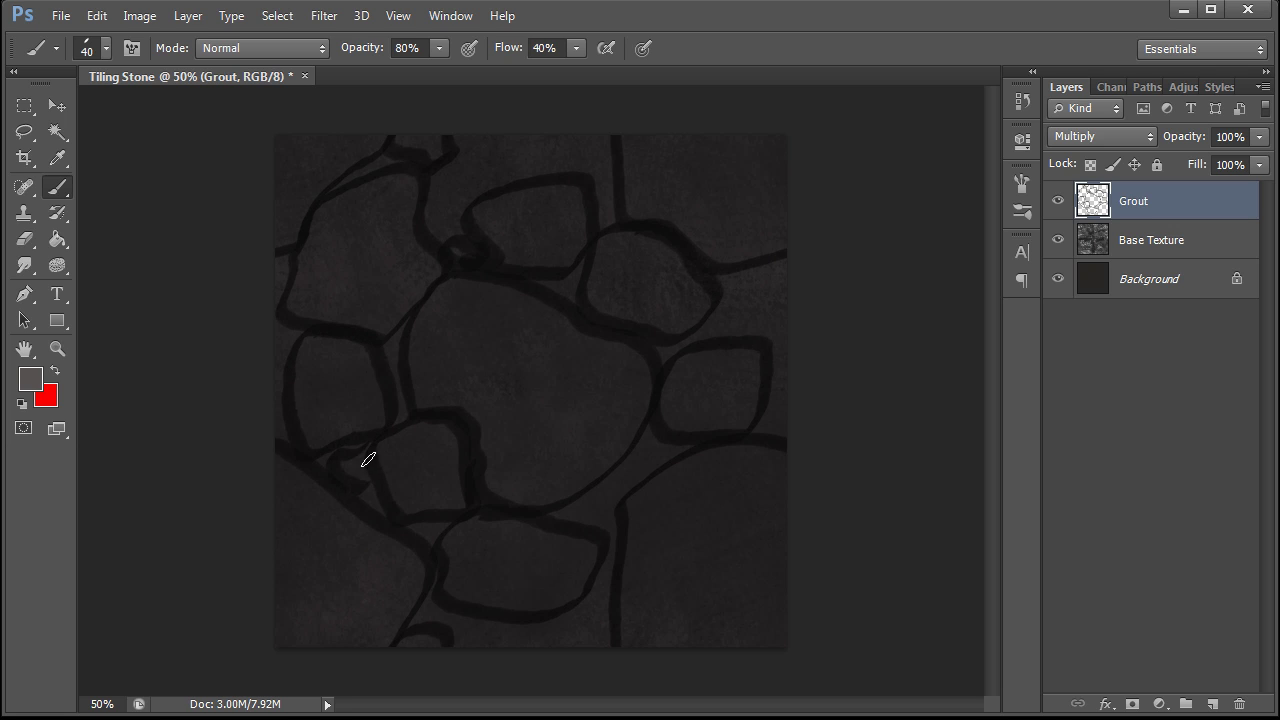
key("ctrl+f")
mouse_move(291, 372)
left_mouse_down()
mouse_move(299, 434)
mouse_move(347, 427)
mouse_move(350, 367)
mouse_move(312, 346)
left_mouse_up()
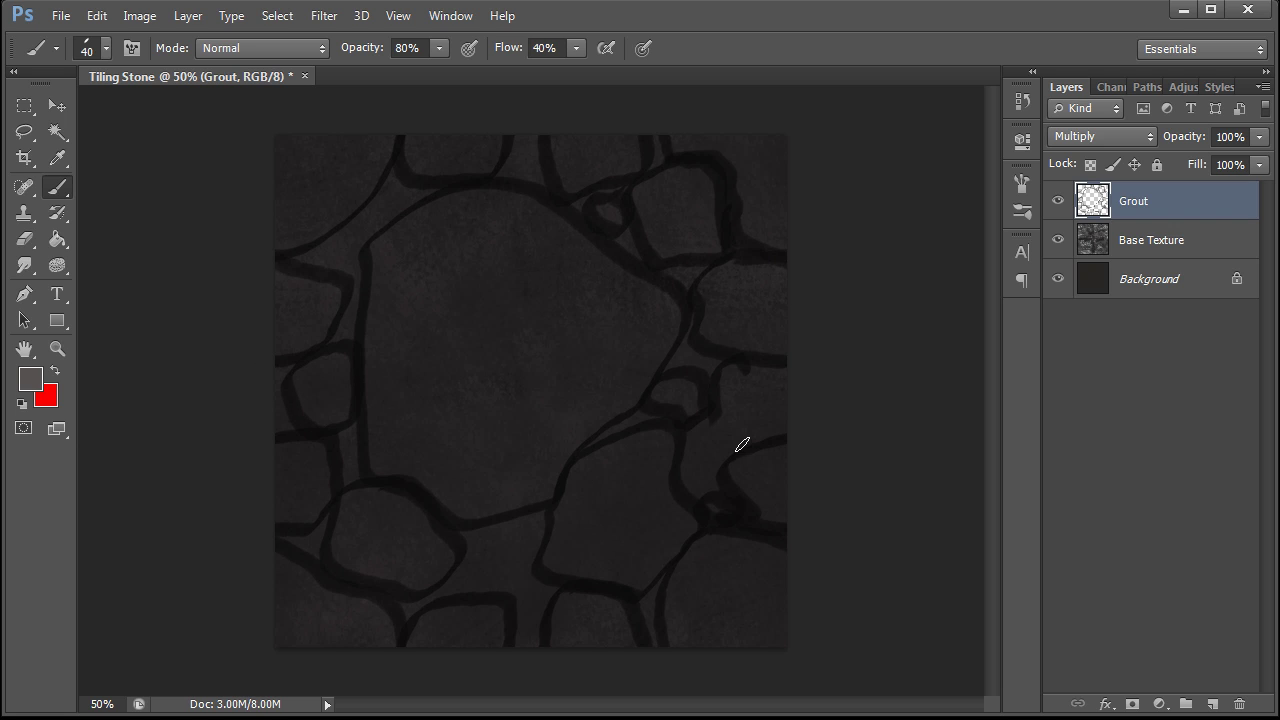
key("ctrl+f")
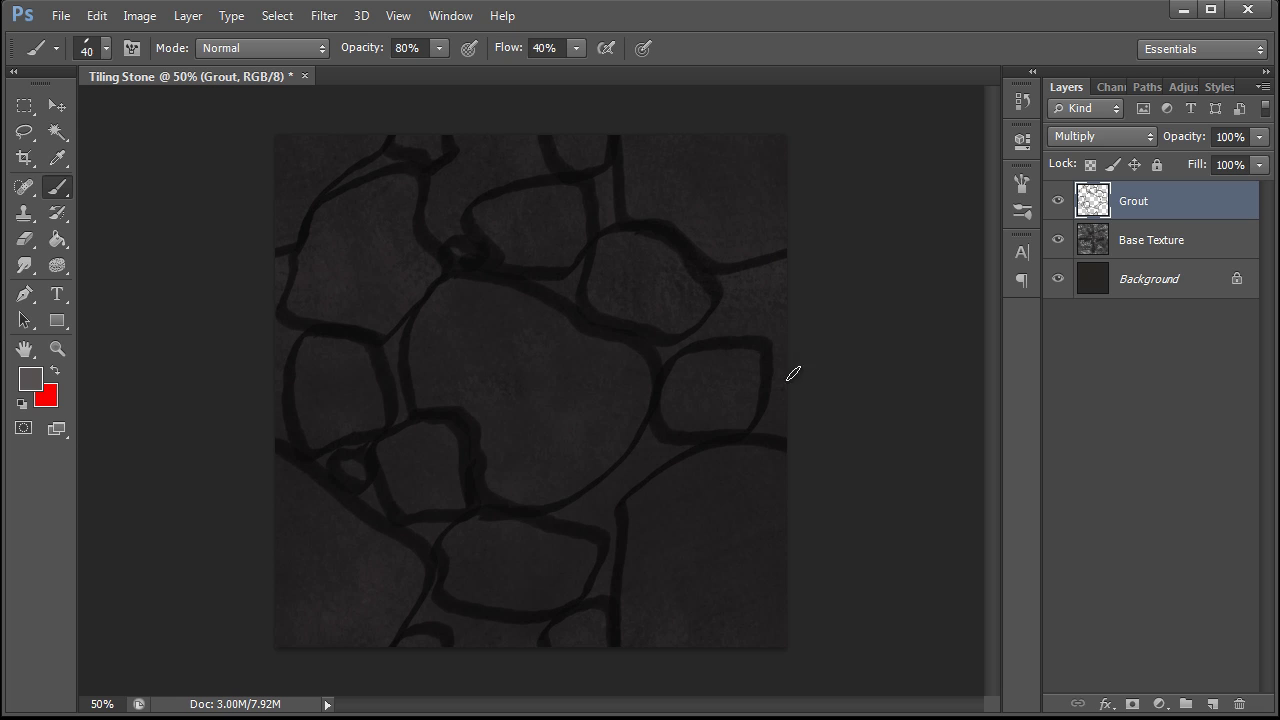
key("ctrl+f")
- Add a small grout loop below the big stone and re-offset to inspect the seams
mouse_move(746, 370)
left_mouse_down()
mouse_move(773, 437)
mouse_move(783, 412)
mouse_move(753, 363)
mouse_move(755, 399)
mouse_move(733, 437)
mouse_move(775, 406)
mouse_move(756, 363)
mouse_move(729, 420)
mouse_move(773, 418)
mouse_move(762, 494)
mouse_move(706, 428)
mouse_move(676, 478)
mouse_move(728, 461)
mouse_move(718, 428)
mouse_move(690, 492)
left_mouse_up()
key("ctrl+z")
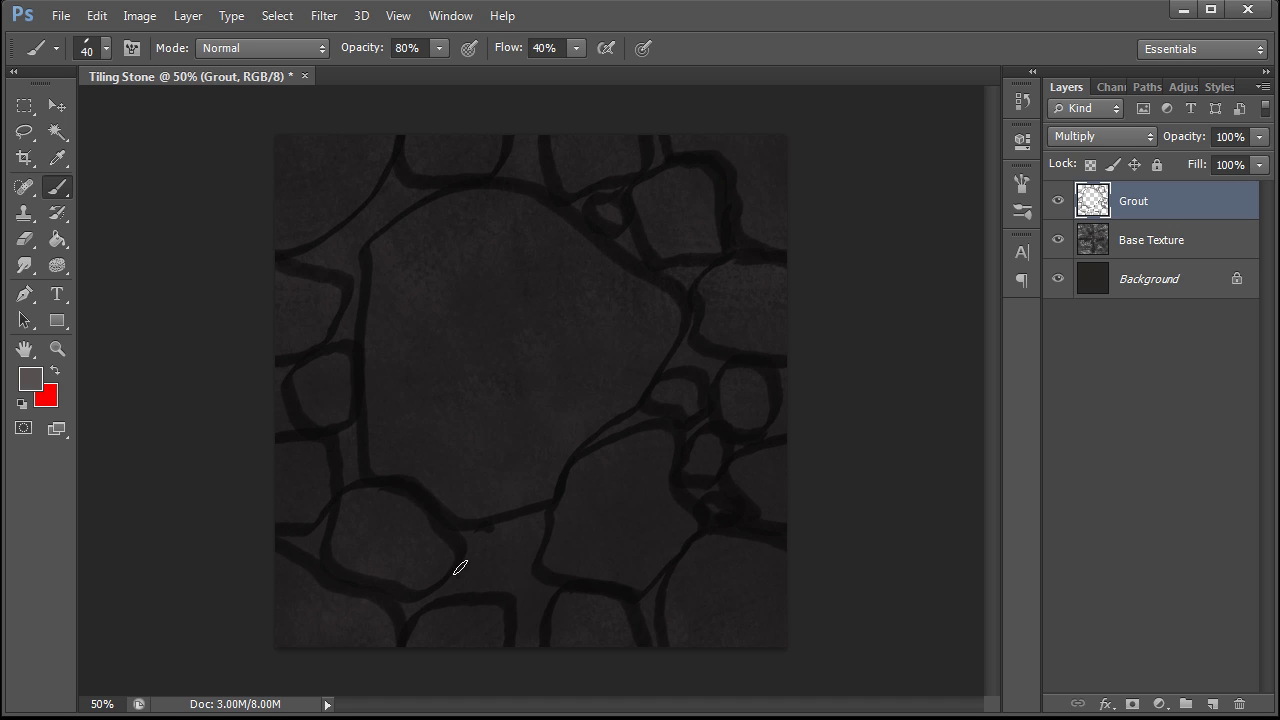
mouse_move(460, 567)
left_mouse_down()
mouse_move(525, 594)
mouse_move(535, 544)
mouse_move(487, 560)
left_mouse_up()
key("ctrl+f")
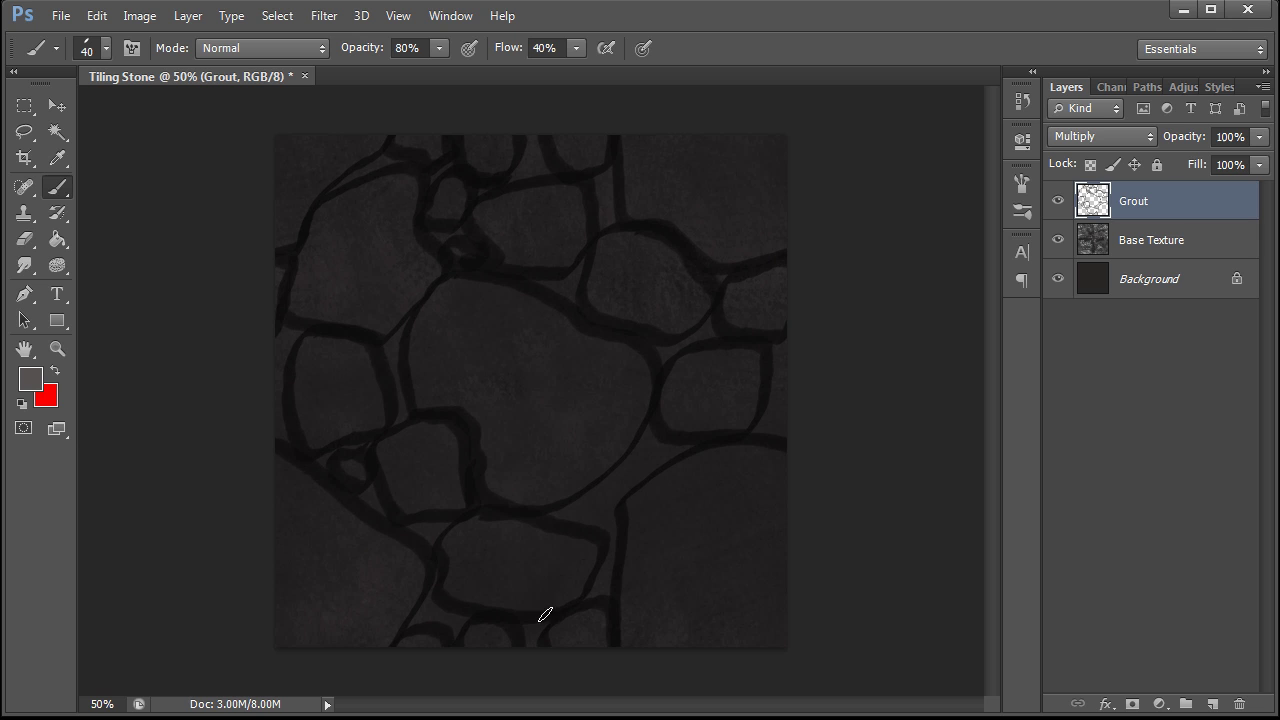
key("ctrl+f")
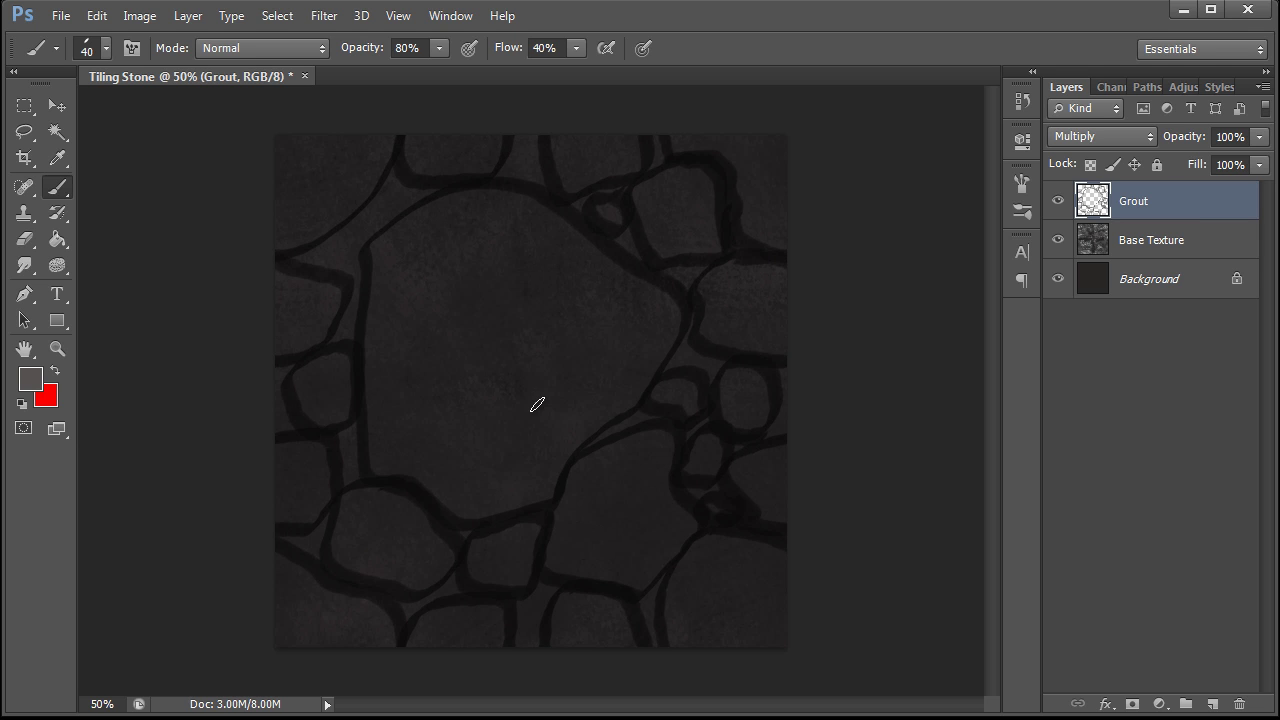
left_click(324, 15)
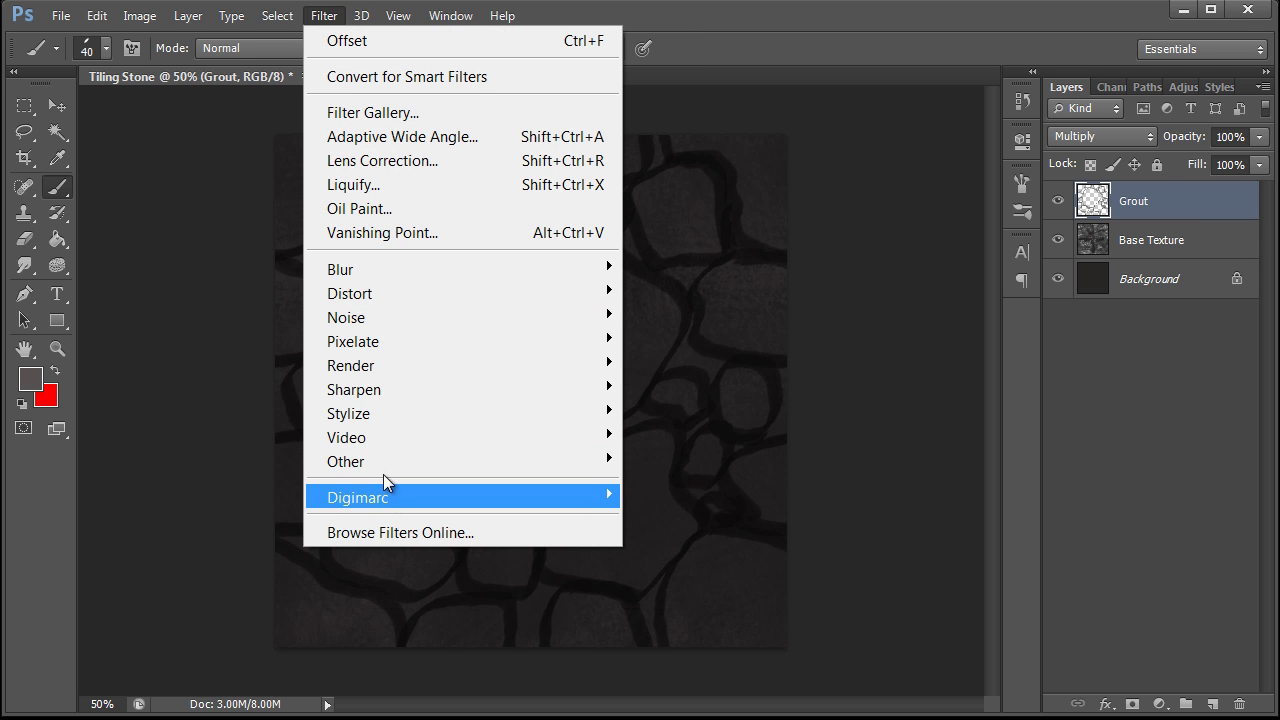
- Offset the grout layer 300 px horizontally and 200 px vertically with wrap-around
mouse_move(390, 461)
left_click(663, 556)
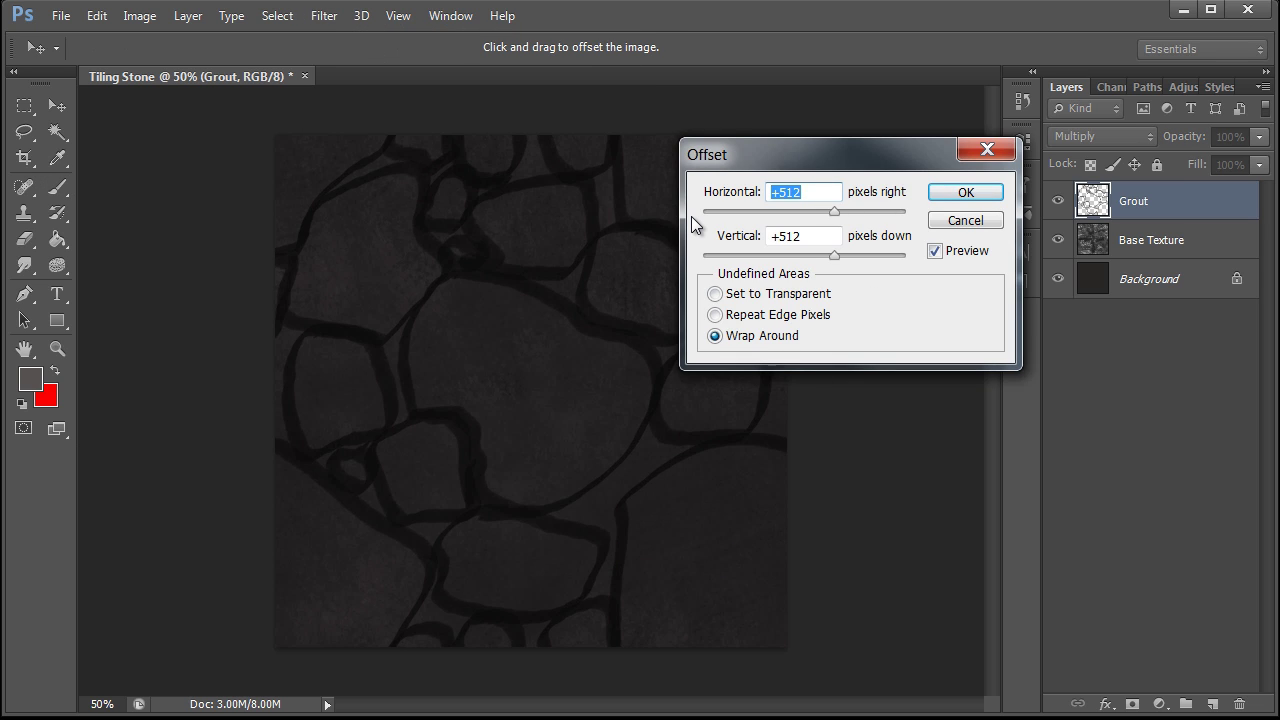
type("300")
key("Tab")
type("200")
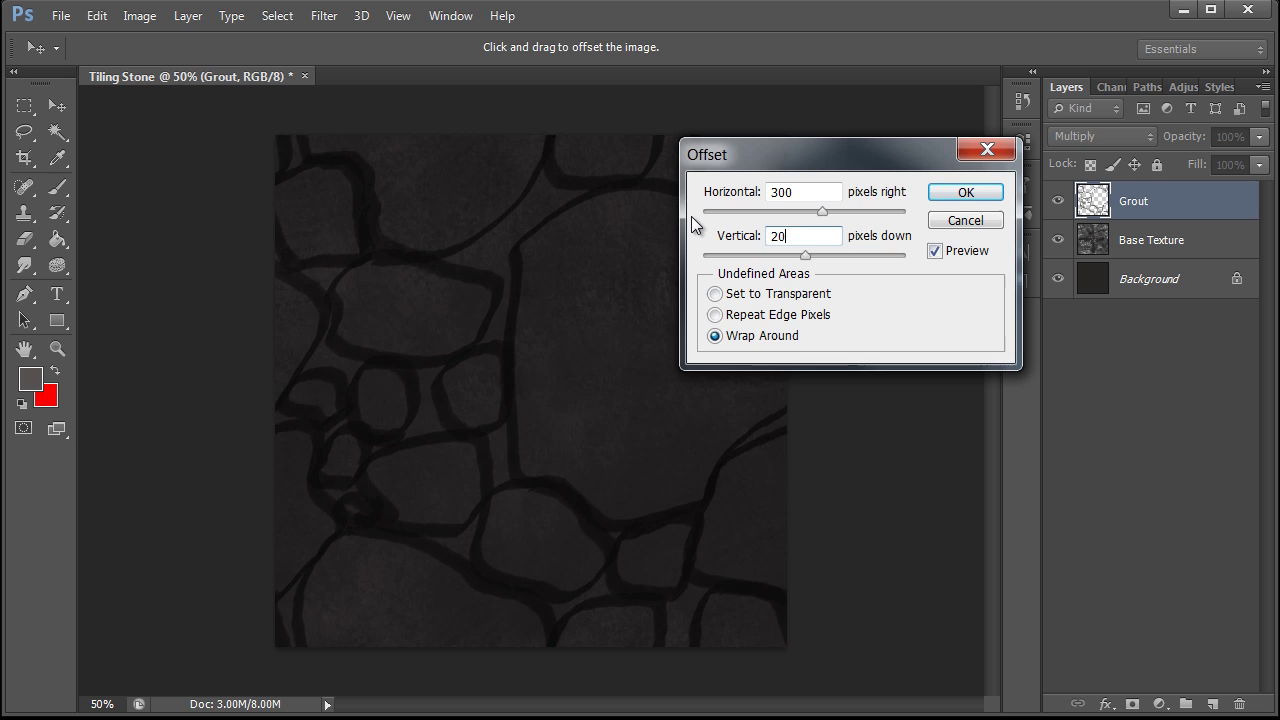
key("Return")
- Repeat the offset to inspect tiling and darken a grout line near the lower right
key("b")
key("ctrl+f")
key("ctrl+f")
key("ctrl+f")
key("ctrl+f")
key("ctrl+f")
key("ctrl+f")
key("ctrl+f")
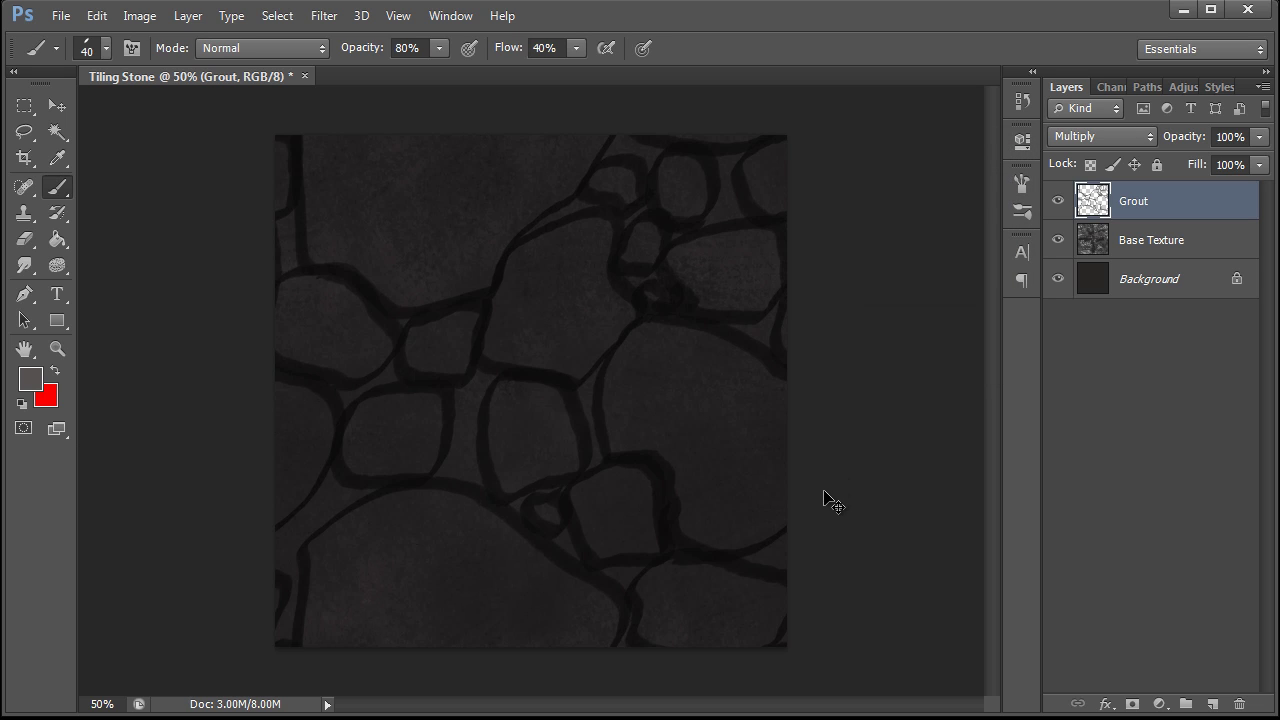
key("ctrl+f")
key("ctrl+f")
key("ctrl+f")
key("ctrl+f")
key("ctrl+f")
key("ctrl+f")
key("ctrl+f")
key("ctrl+f")
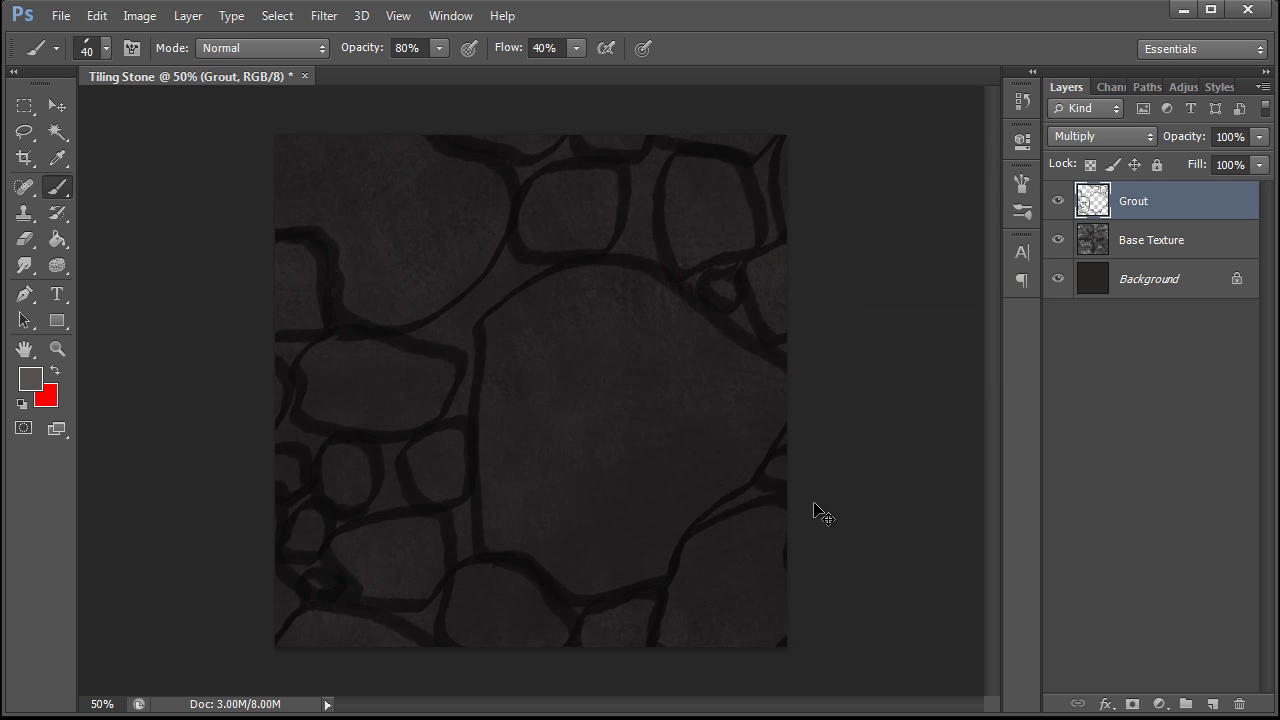
key("ctrl+f")
key("ctrl+f")
key("ctrl+f")
key("ctrl+f")
key("ctrl+f")
key("ctrl+f")
key("ctrl+f")
key("ctrl+f")
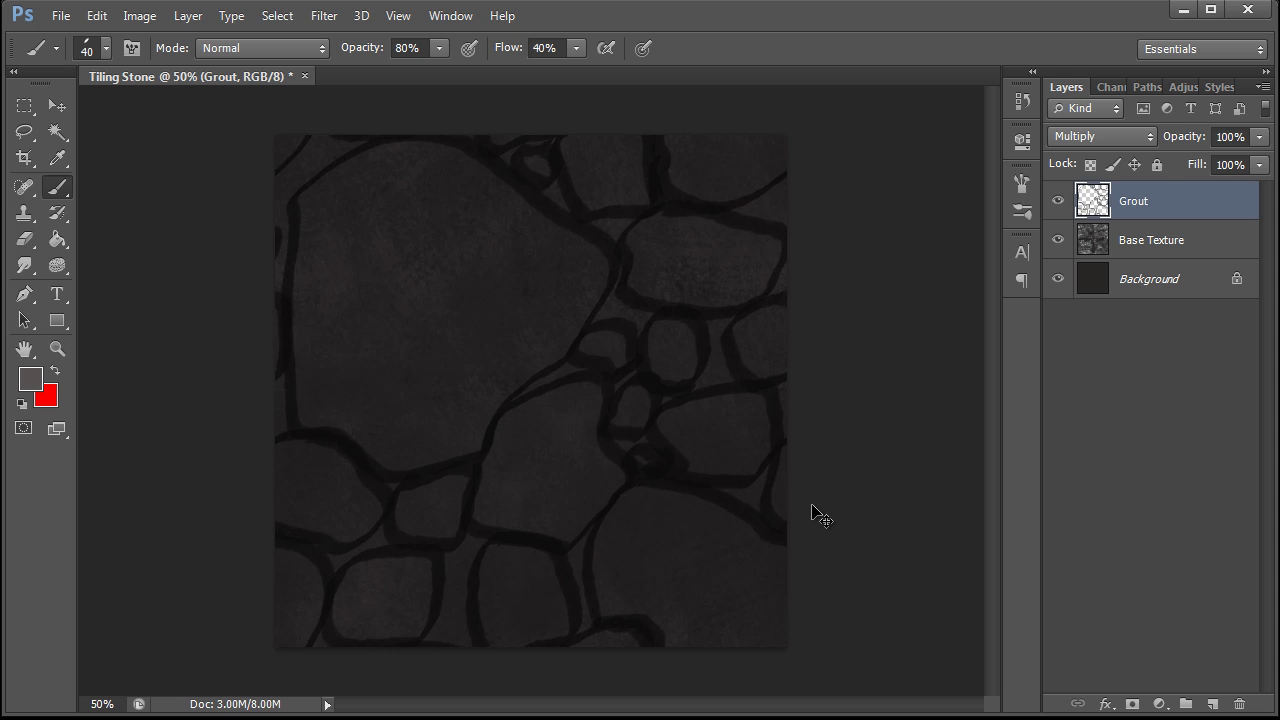
key("ctrl+f")
key("ctrl+f")
key("ctrl+f")
key("ctrl+f")
key("ctrl+f")
key("ctrl+f")
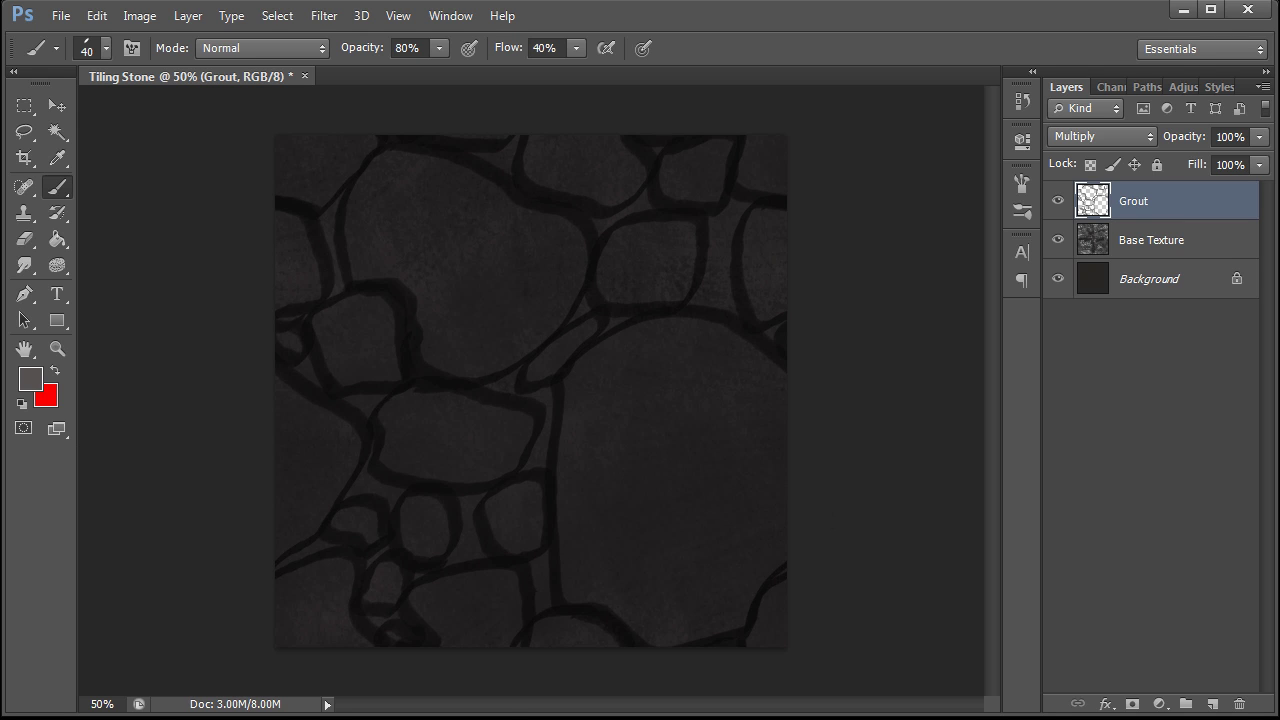
key("ctrl+f")
key("ctrl+f")
key("ctrl+f")
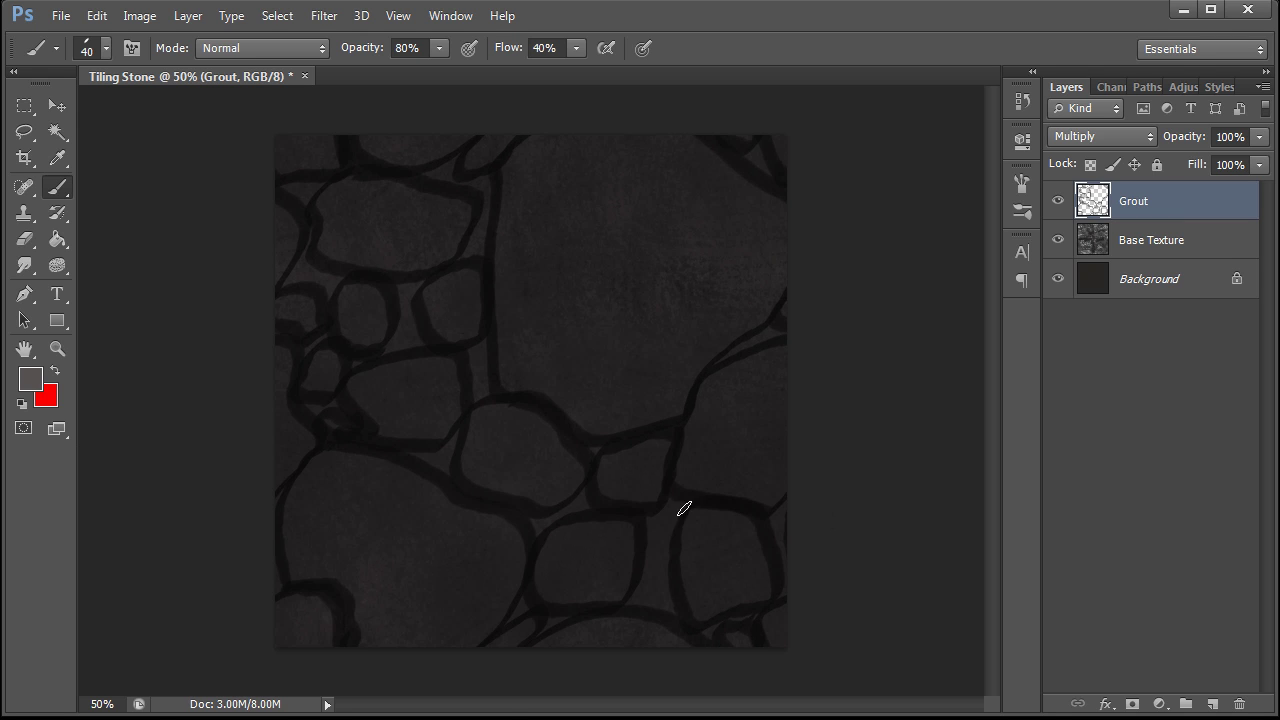
left_click_drag(636, 598, 669, 592)
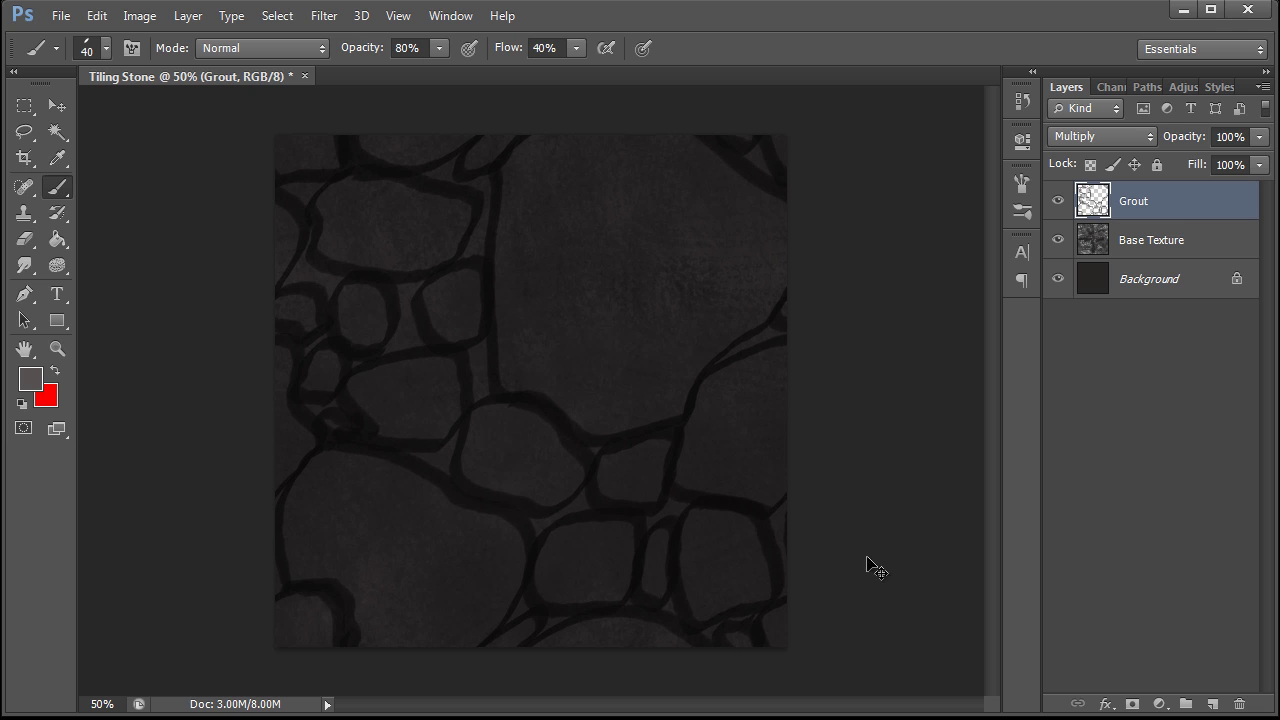
key("ctrl+f")
key("ctrl+f")
key("ctrl+f")
key("ctrl+f")
key("ctrl+f")
key("ctrl+f")
key("ctrl+f")
key("ctrl+f")
key("ctrl+f")
key("ctrl+f")
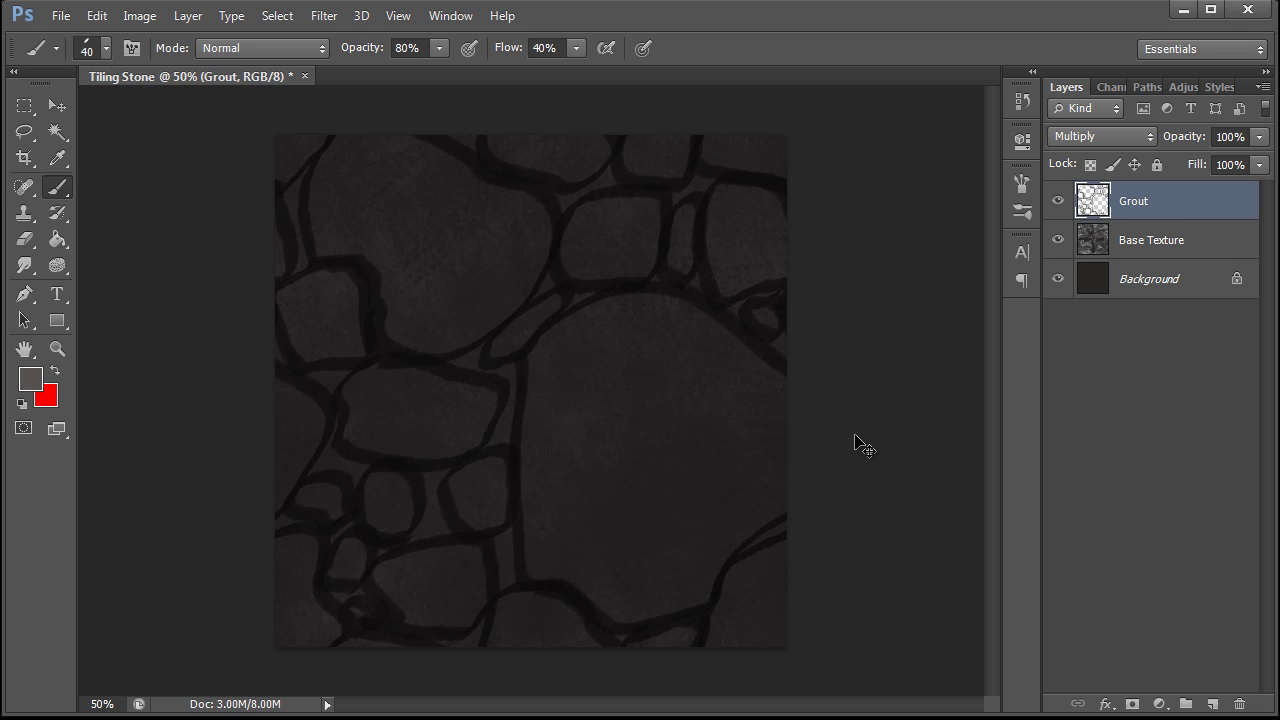
key("ctrl+f")
key("ctrl+f")
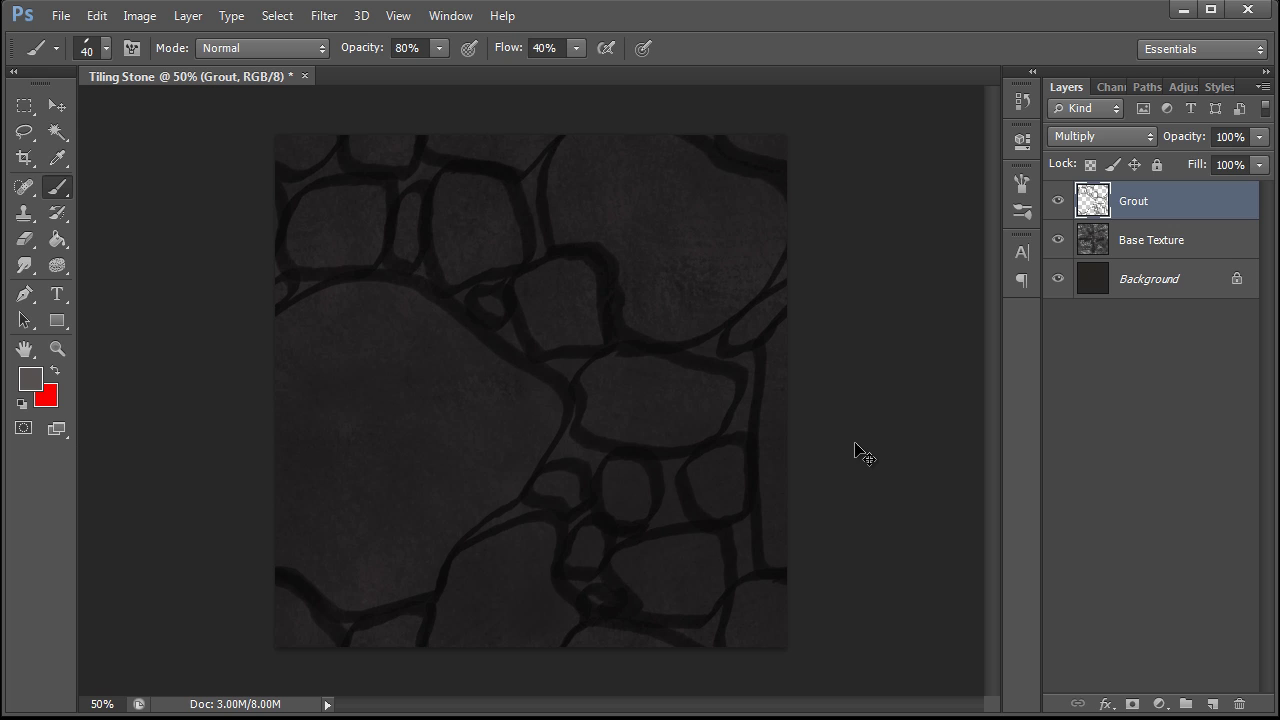
key("ctrl+f")
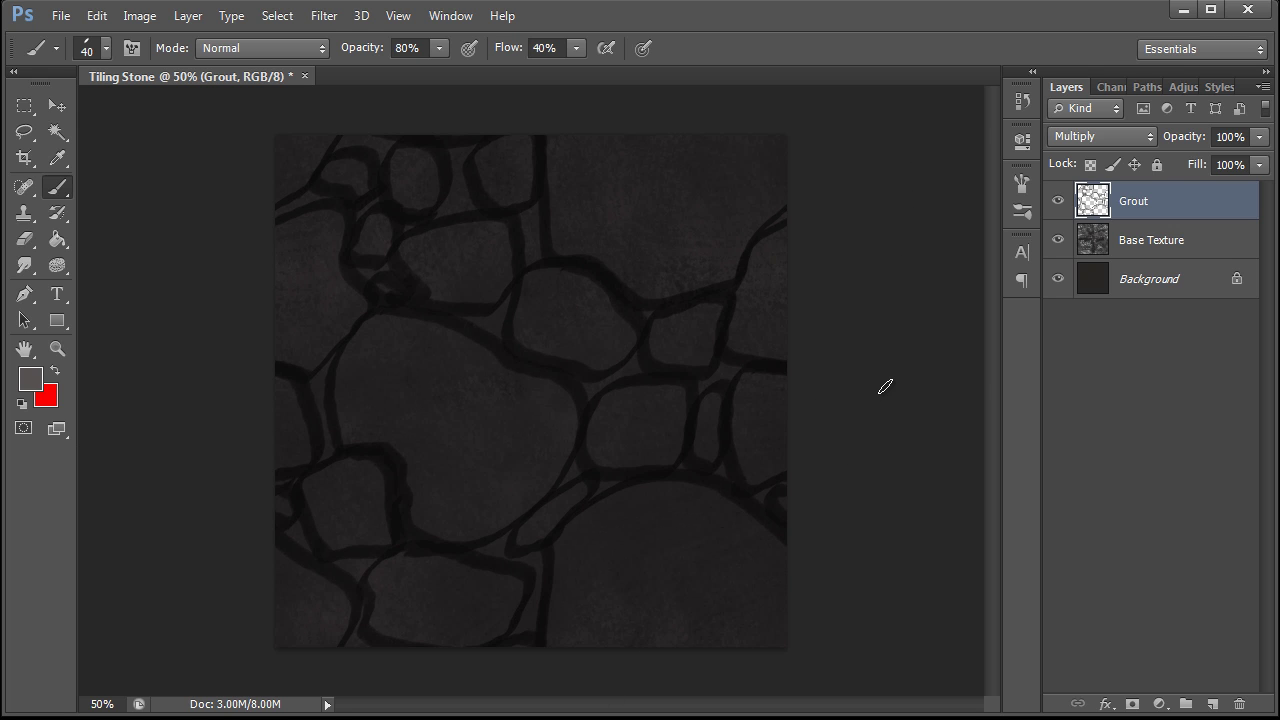
- Add a layer named Multiply in Multiply blend mode and shrink the brush from 40 to 30
left_click(1212, 704)
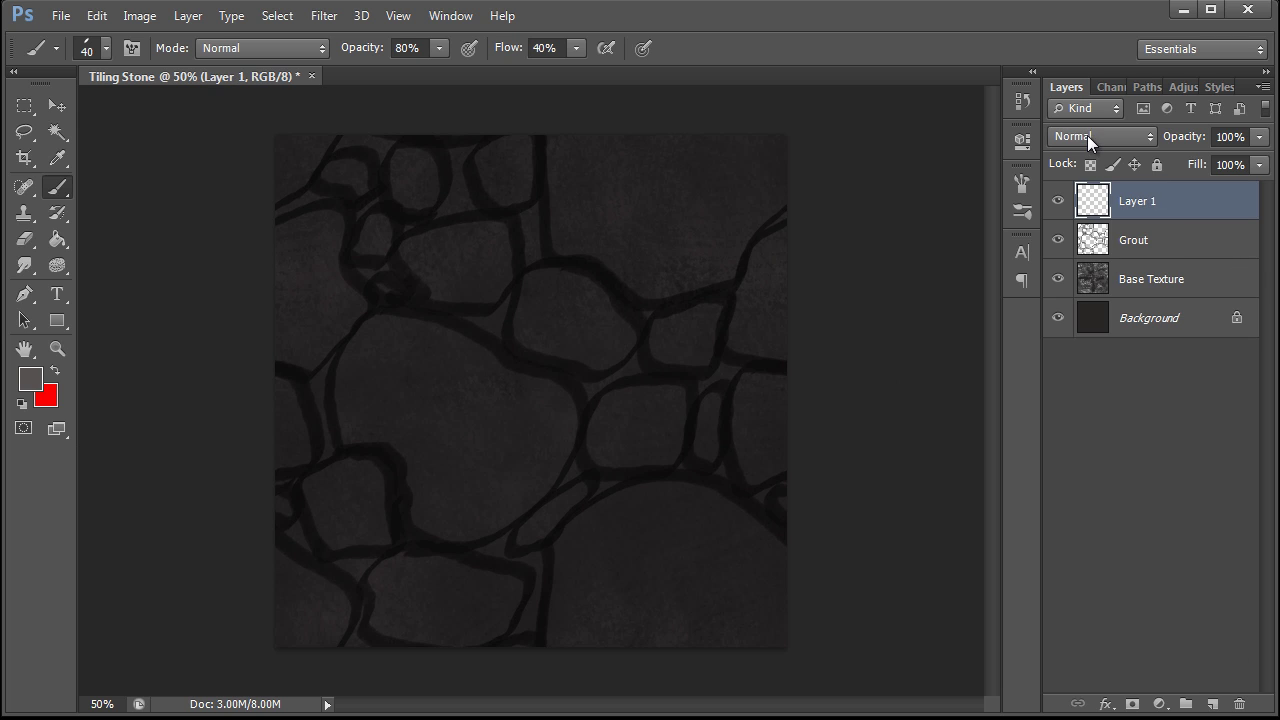
left_click(1061, 141)
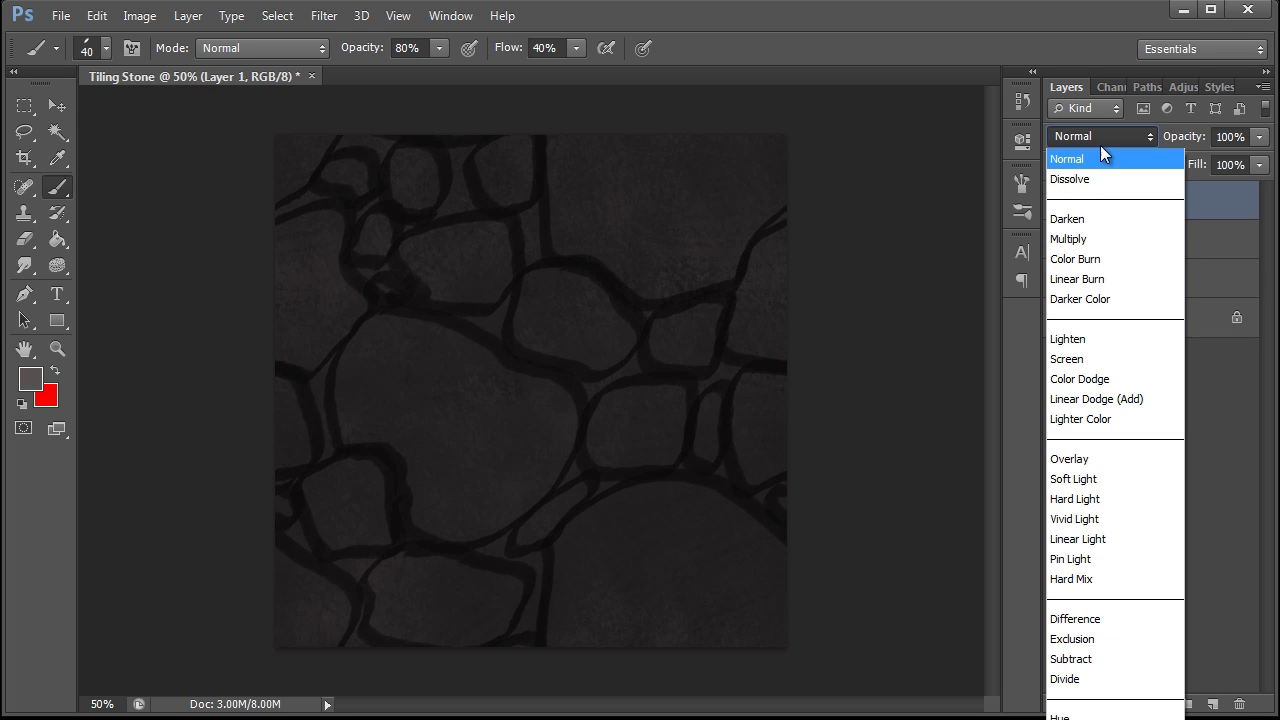
left_click(1079, 239)
double_click(1127, 202)
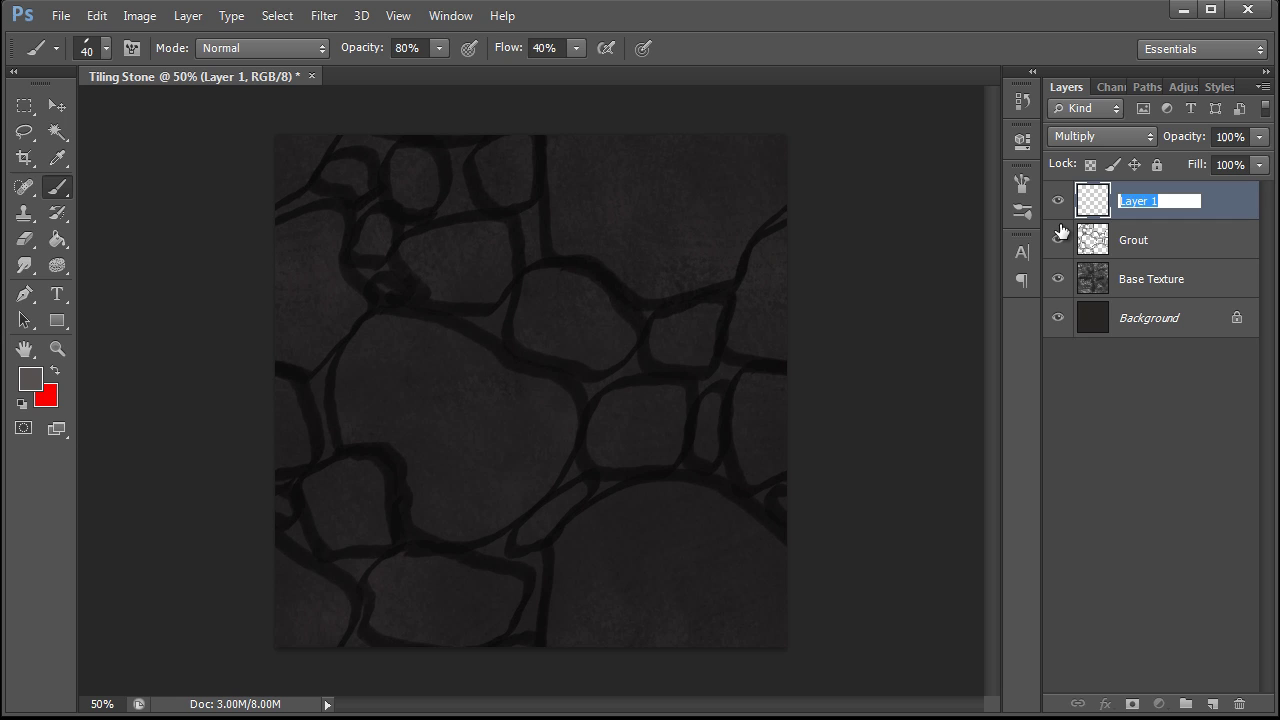
type("Multiply")
key("Return")
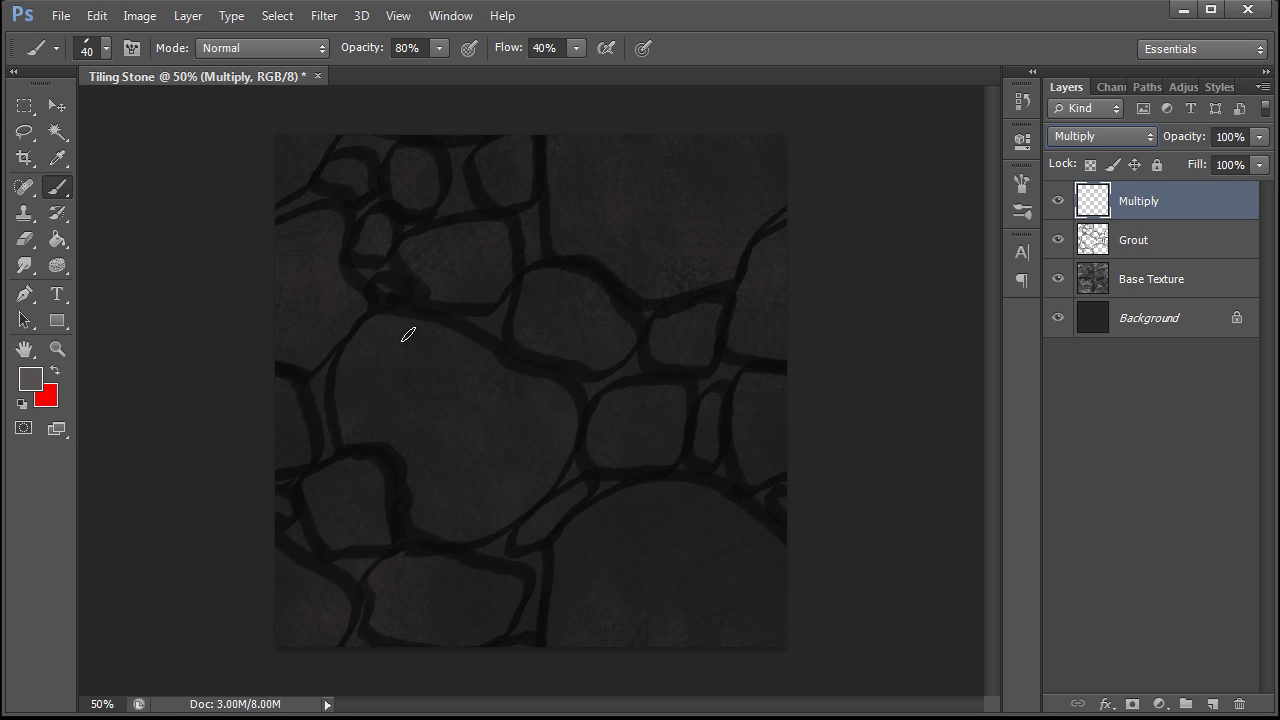
key("bracketleft")
key("ctrl+z")
- Set the foreground colour to a mid grey in the Color Picker
key("i")
left_click(30, 378)
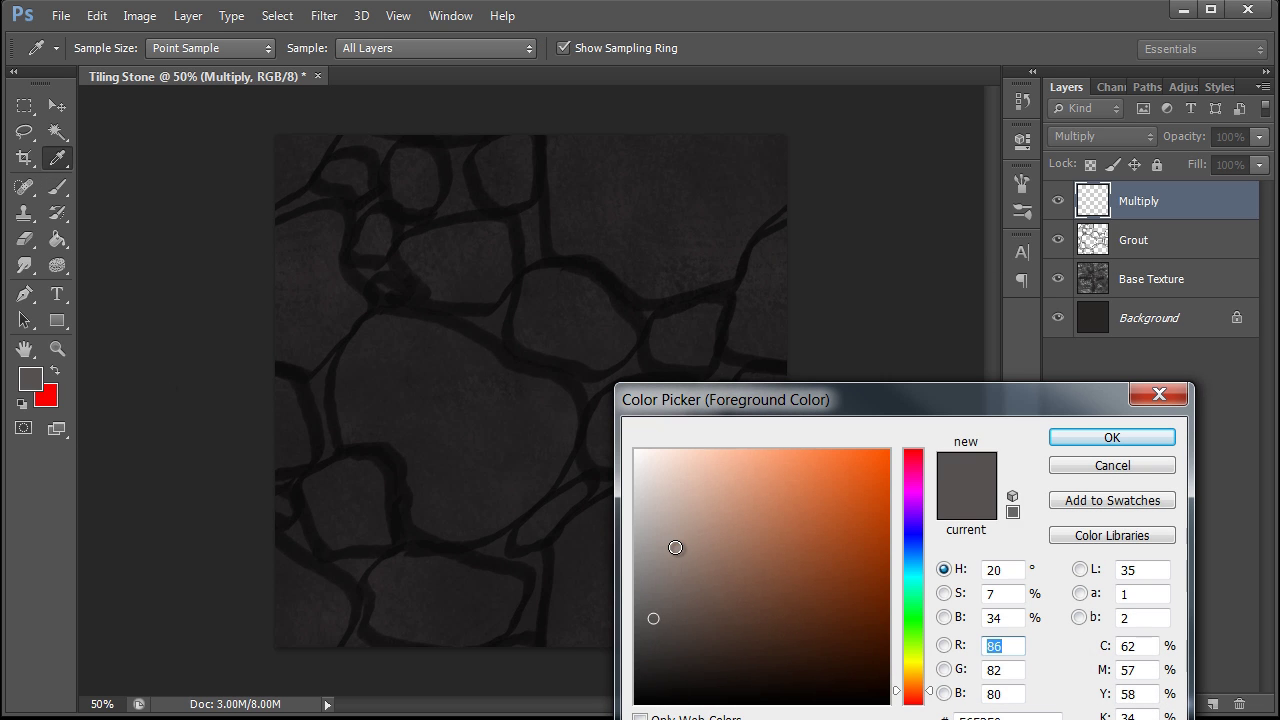
left_click(915, 536)
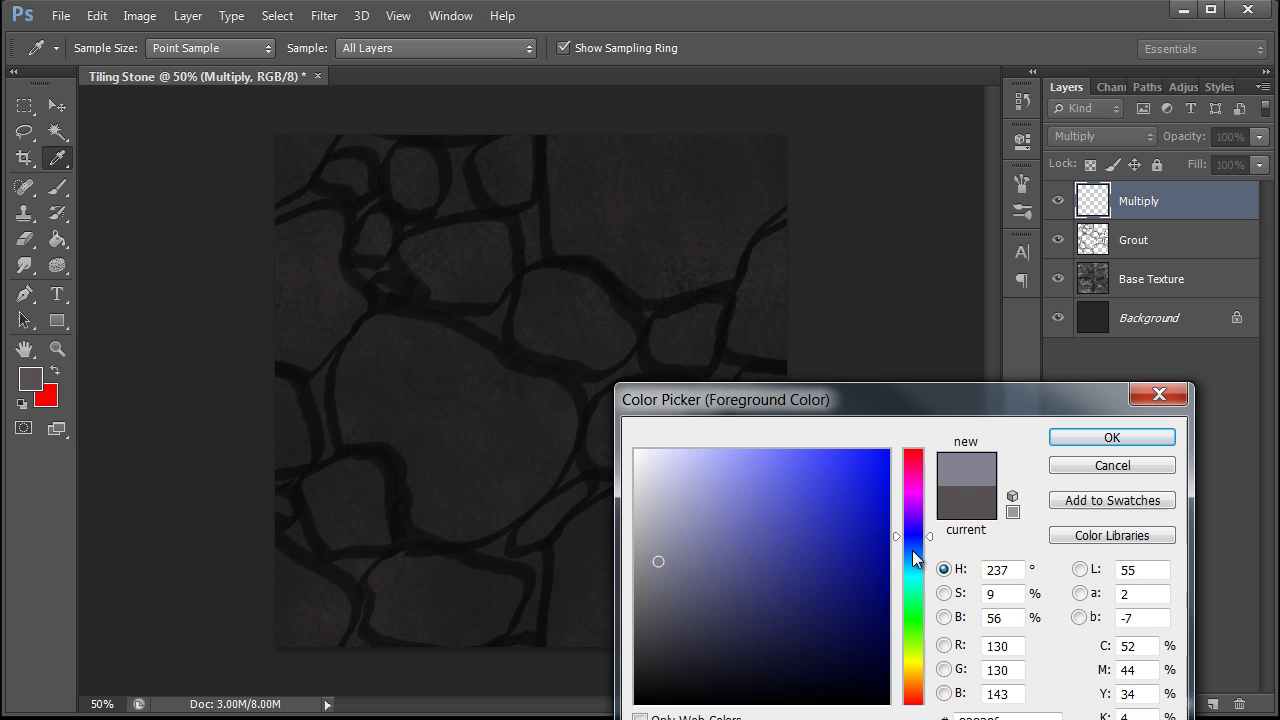
left_click(913, 681)
left_click(1108, 440)
- Brush soft grey shading along the lower and right edges of four stones
key("b")
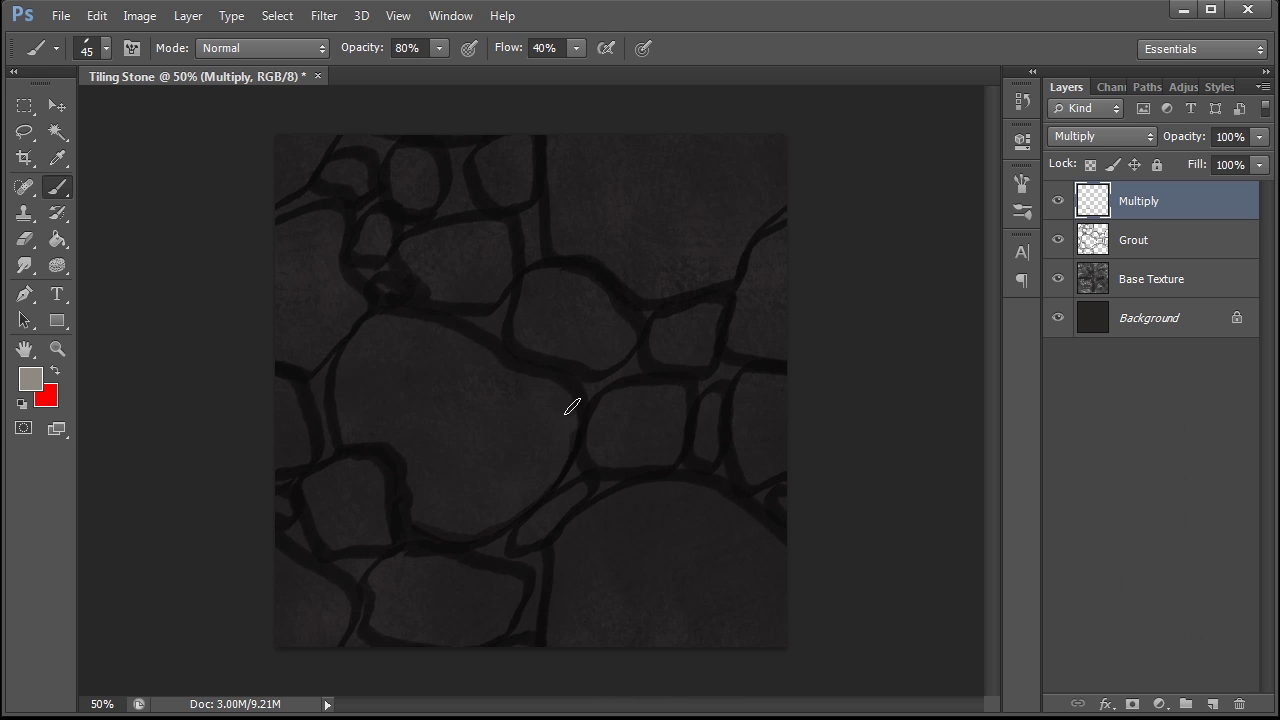
left_click_drag(566, 413, 542, 482)
mouse_move(418, 537)
left_mouse_down()
mouse_move(492, 517)
mouse_move(542, 492)
left_mouse_up()
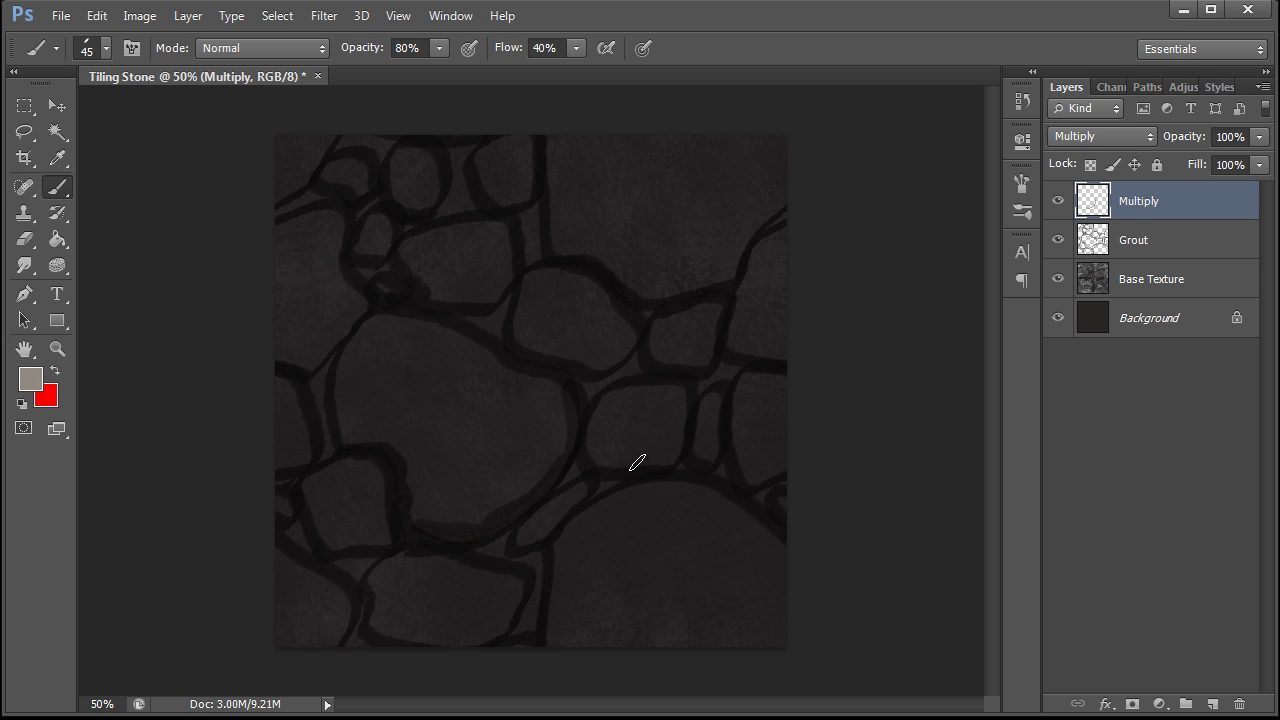
mouse_move(637, 462)
left_mouse_down()
mouse_move(682, 403)
mouse_move(671, 459)
mouse_move(604, 464)
left_mouse_up()
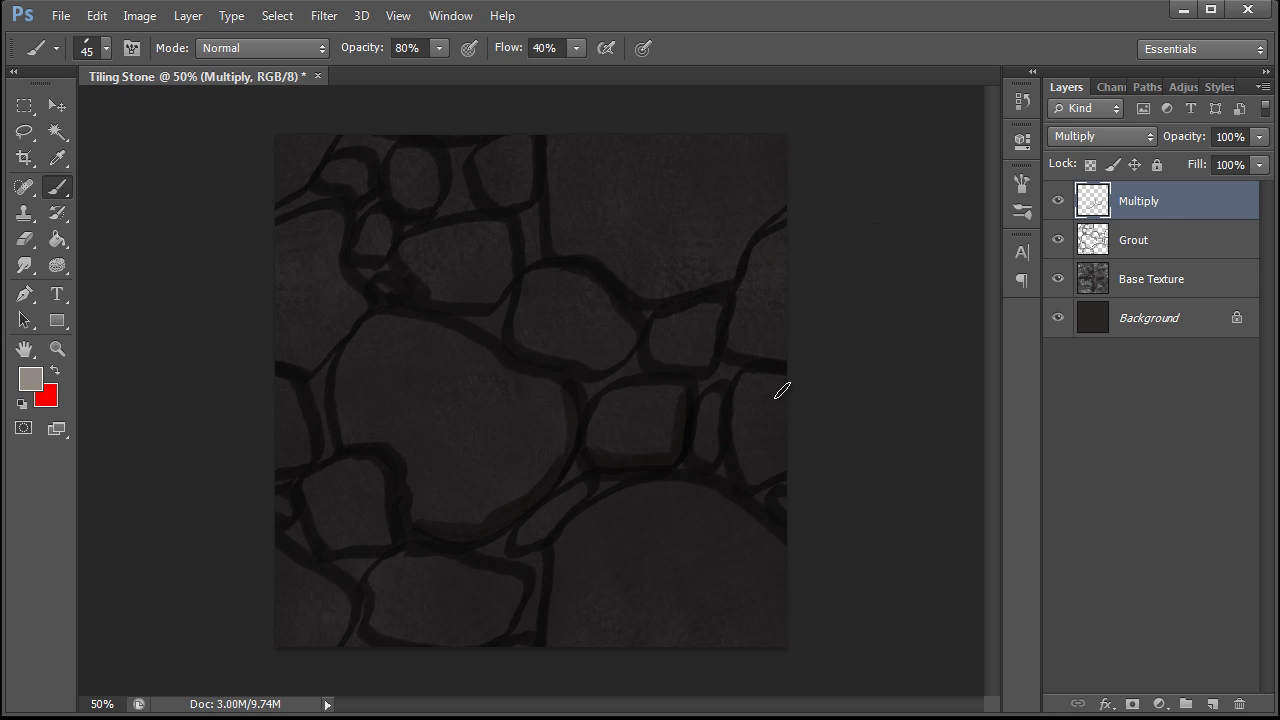
left_click_drag(537, 357, 697, 366)
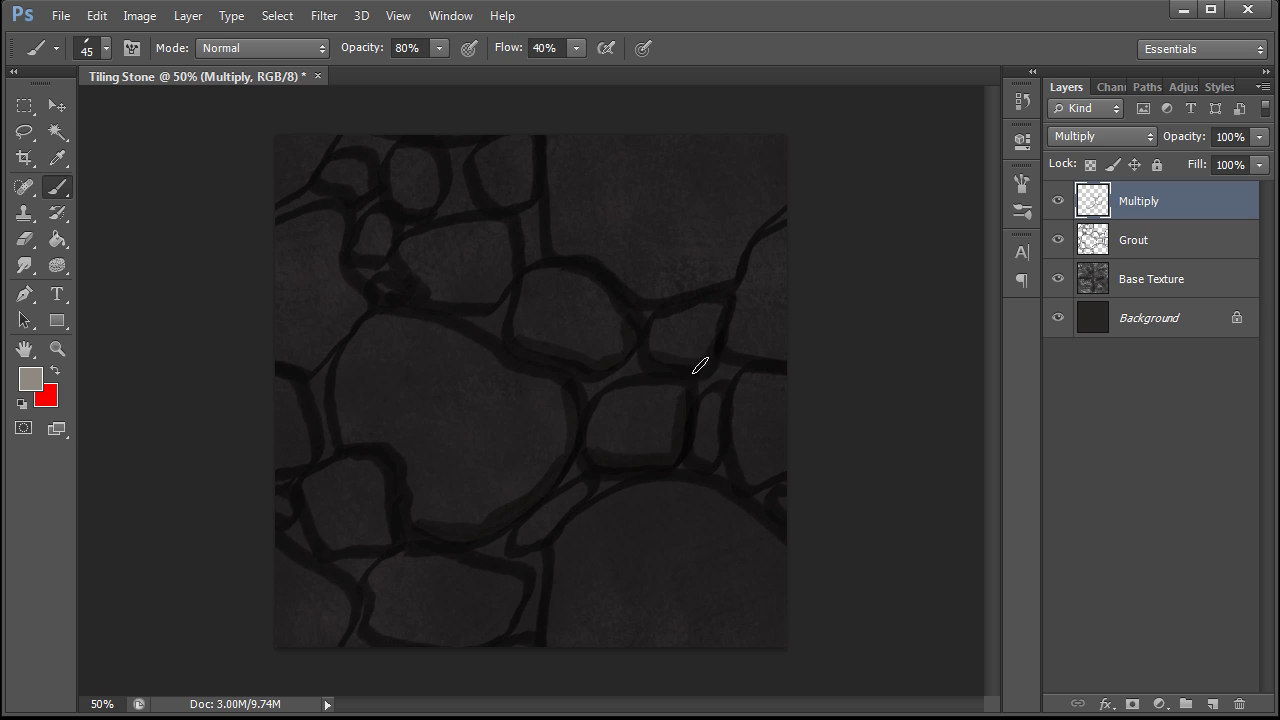
- Add a new layer in Screen blend mode and name it Screen
left_click(1212, 704)
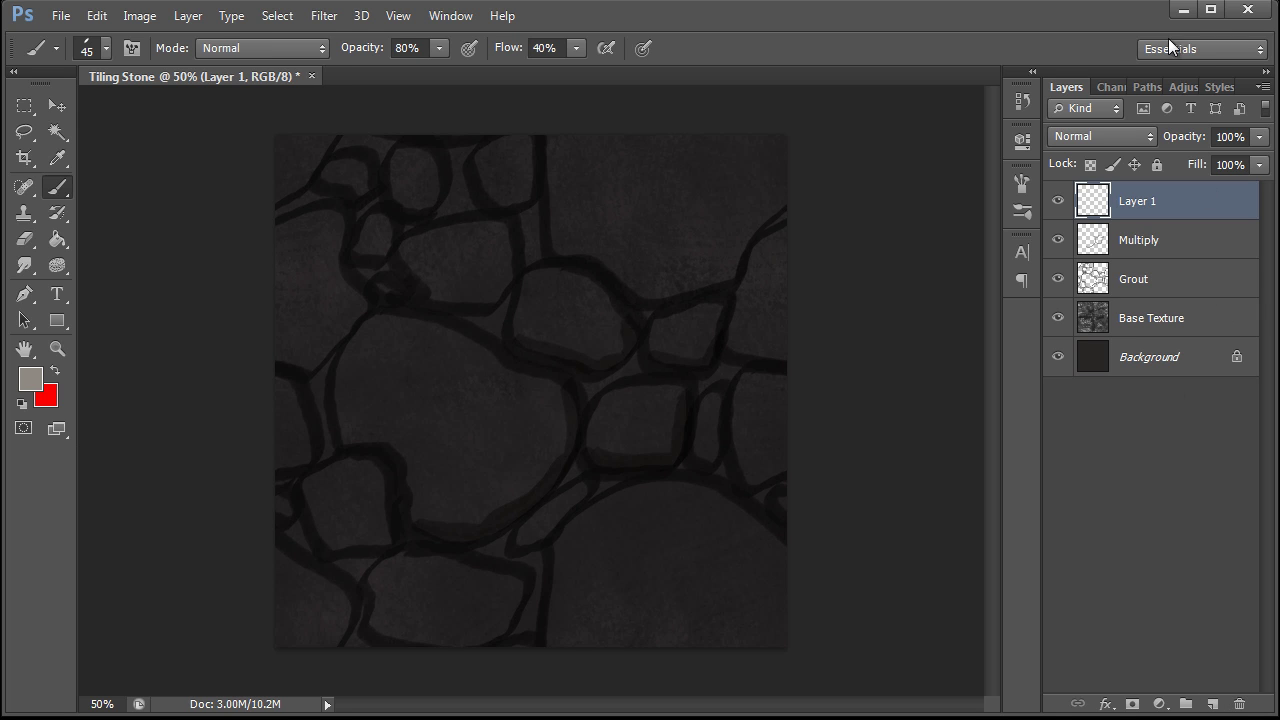
left_click(1092, 142)
left_click(1090, 350)
double_click(1148, 202)
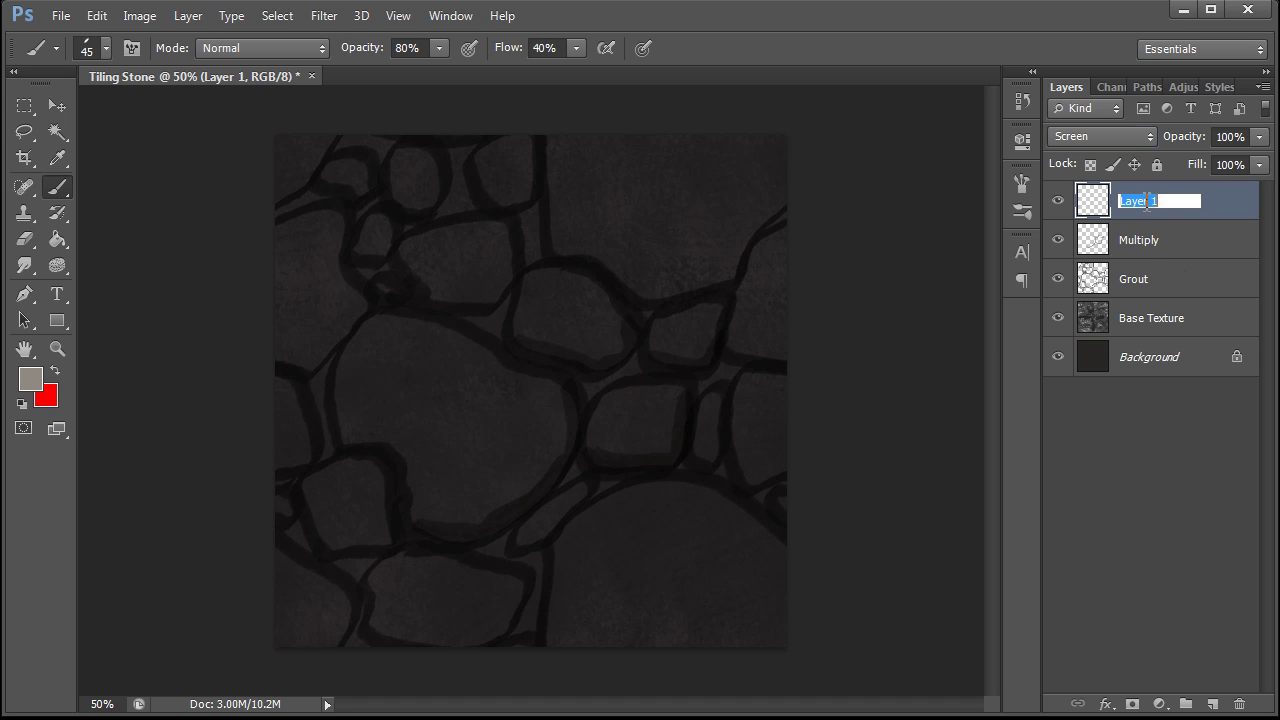
key("BackSpace")
type("Screen")
key("Return")
- Sample a canvas colour and paint highlights along the top and left edges of several stones
left_click(441, 534, "alt")
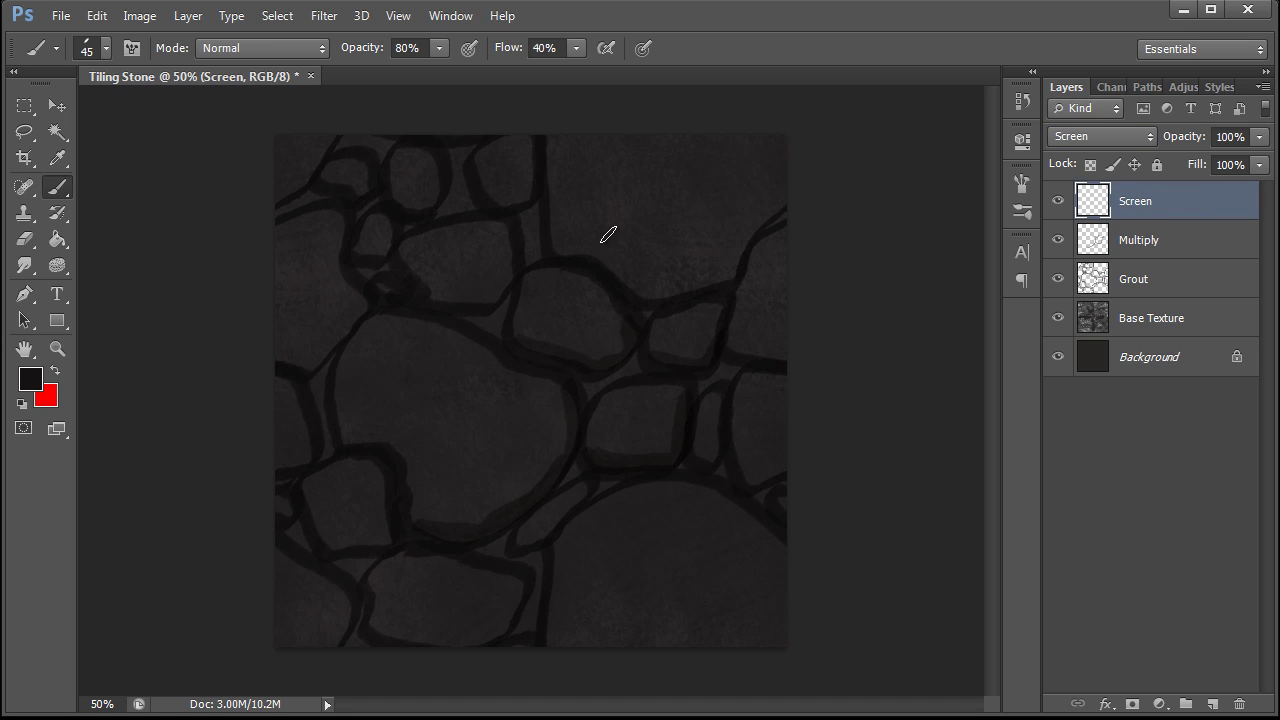
mouse_move(350, 445)
left_mouse_down()
mouse_move(343, 364)
mouse_move(366, 329)
mouse_move(461, 340)
mouse_move(550, 382)
left_mouse_up()
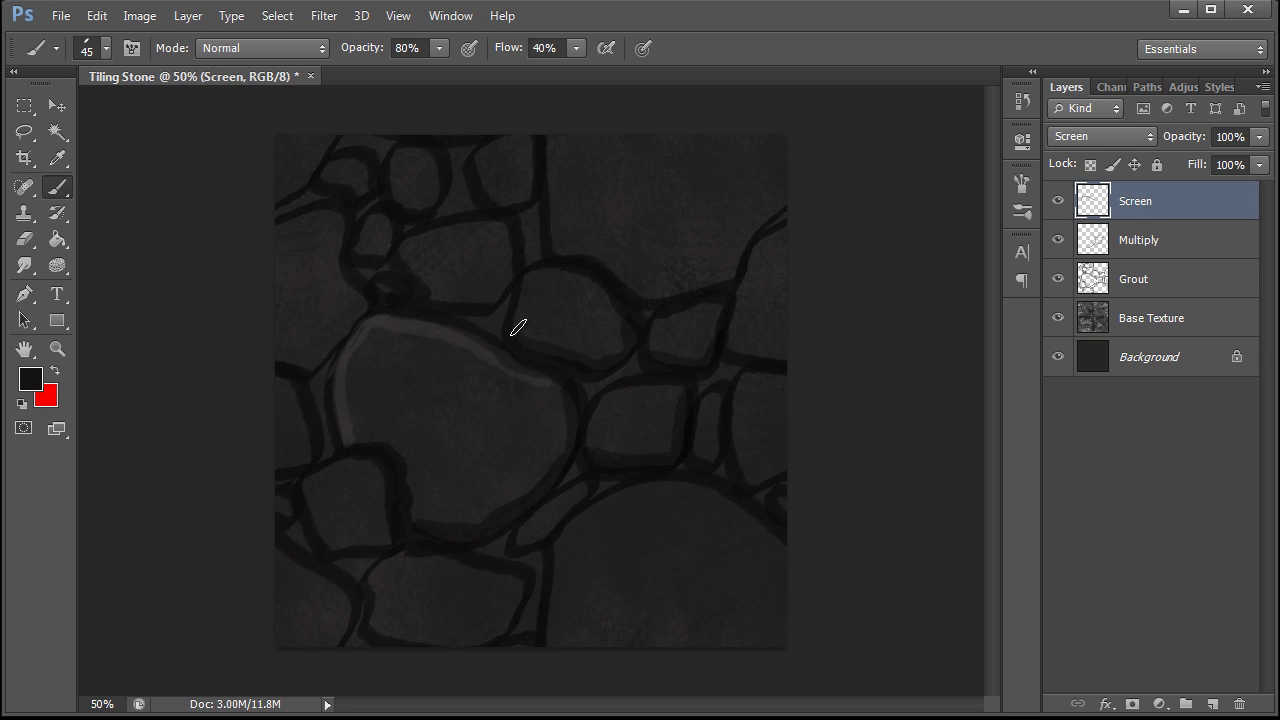
mouse_move(519, 327)
left_mouse_down()
mouse_move(560, 274)
mouse_move(625, 318)
left_mouse_up()
mouse_move(596, 436)
left_mouse_down()
mouse_move(611, 401)
mouse_move(669, 394)
left_mouse_up()
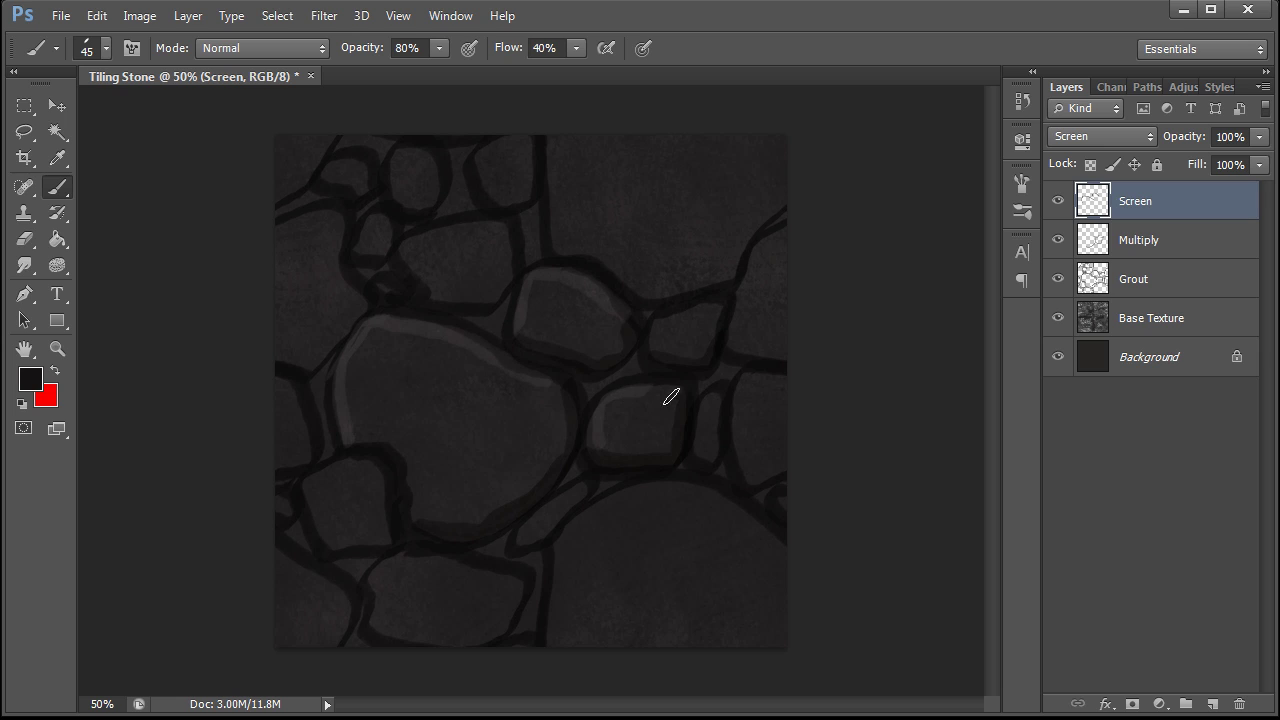
mouse_move(553, 572)
left_mouse_down()
mouse_move(568, 527)
mouse_move(674, 486)
left_mouse_up()
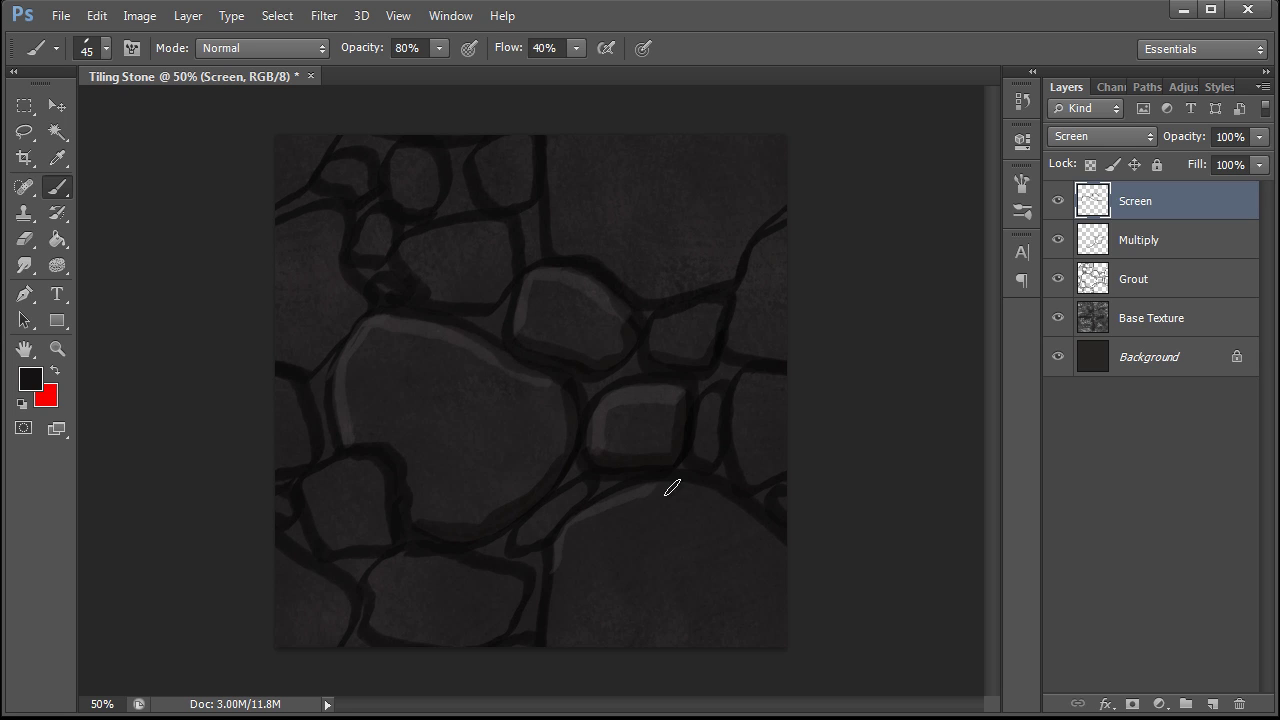
left_click_drag(529, 534, 591, 472)
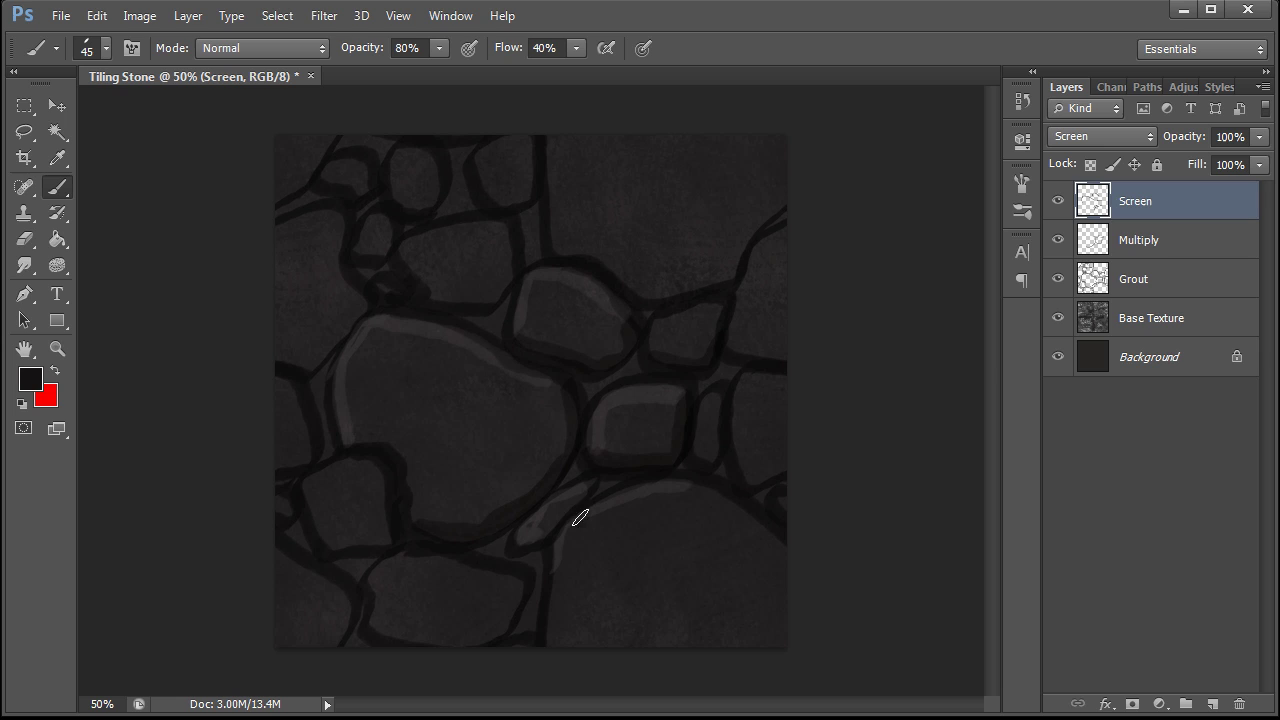
mouse_move(346, 434)
left_mouse_down()
mouse_move(408, 461)
mouse_move(412, 518)
left_mouse_up()
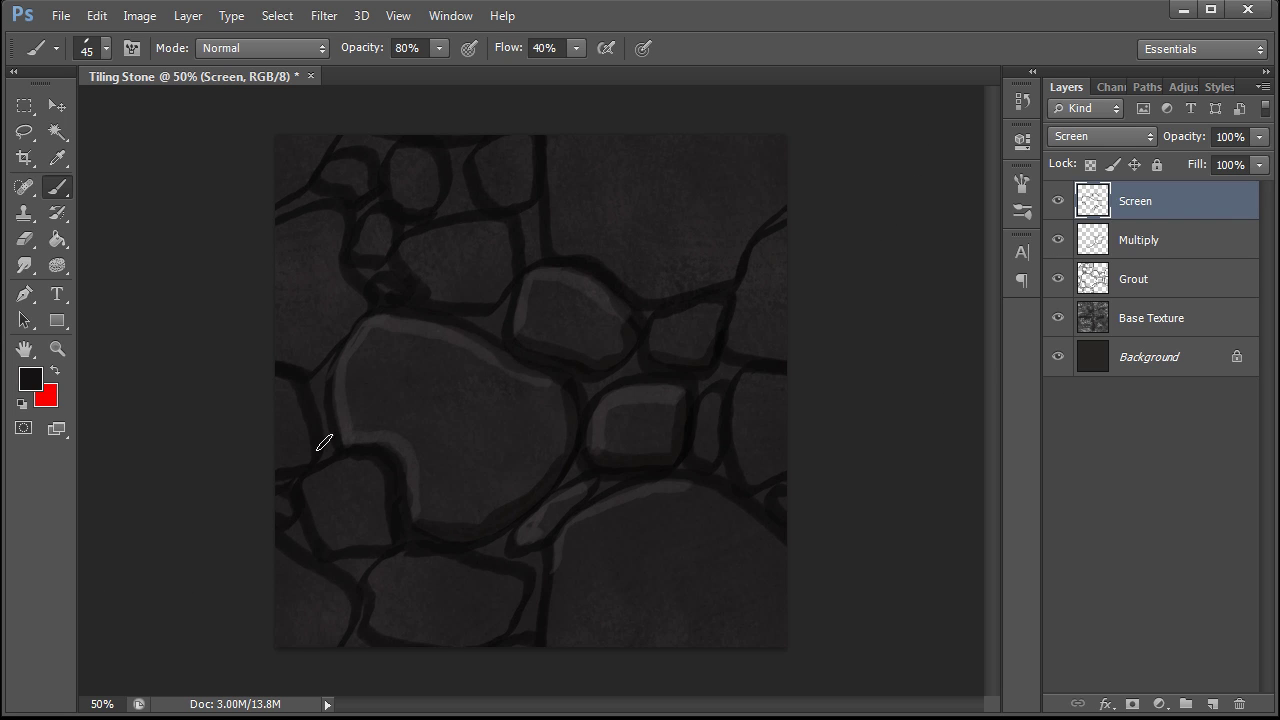
- Create a Screen-blended layer named Screen2 with a sampled dark grey and a smaller brush
left_click(1208, 706)
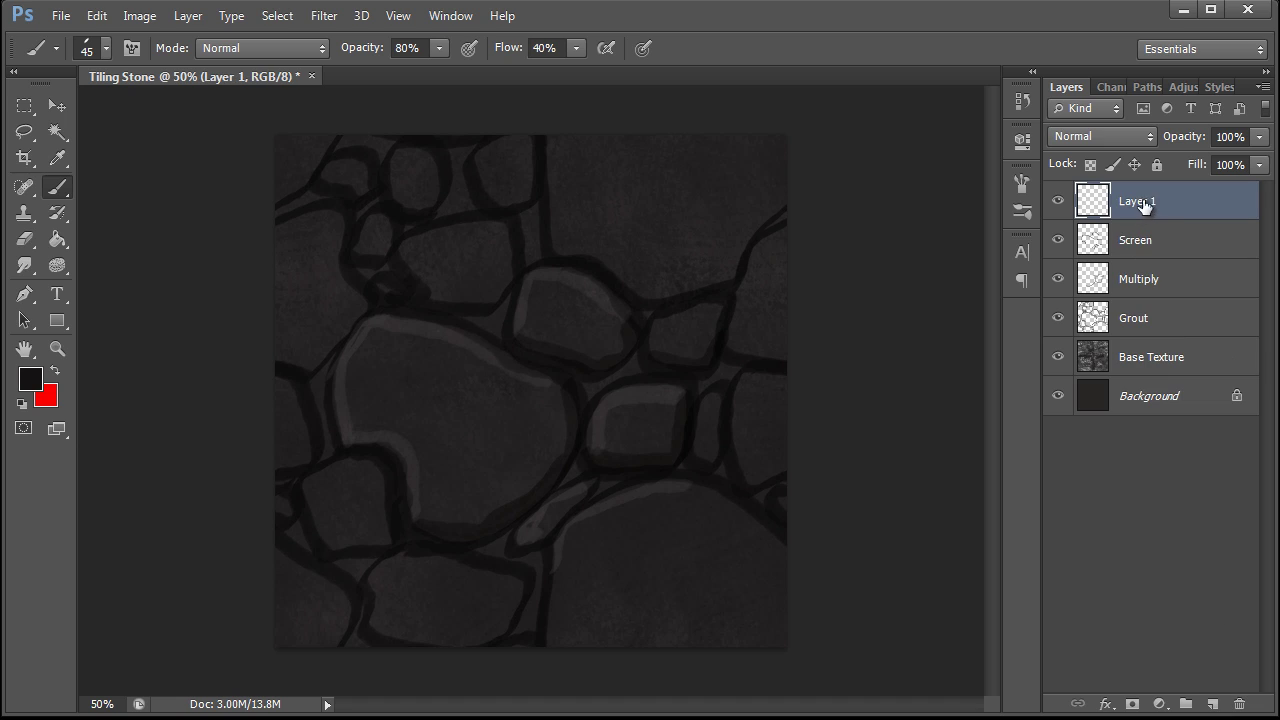
double_click(1140, 203)
type("Screen2")
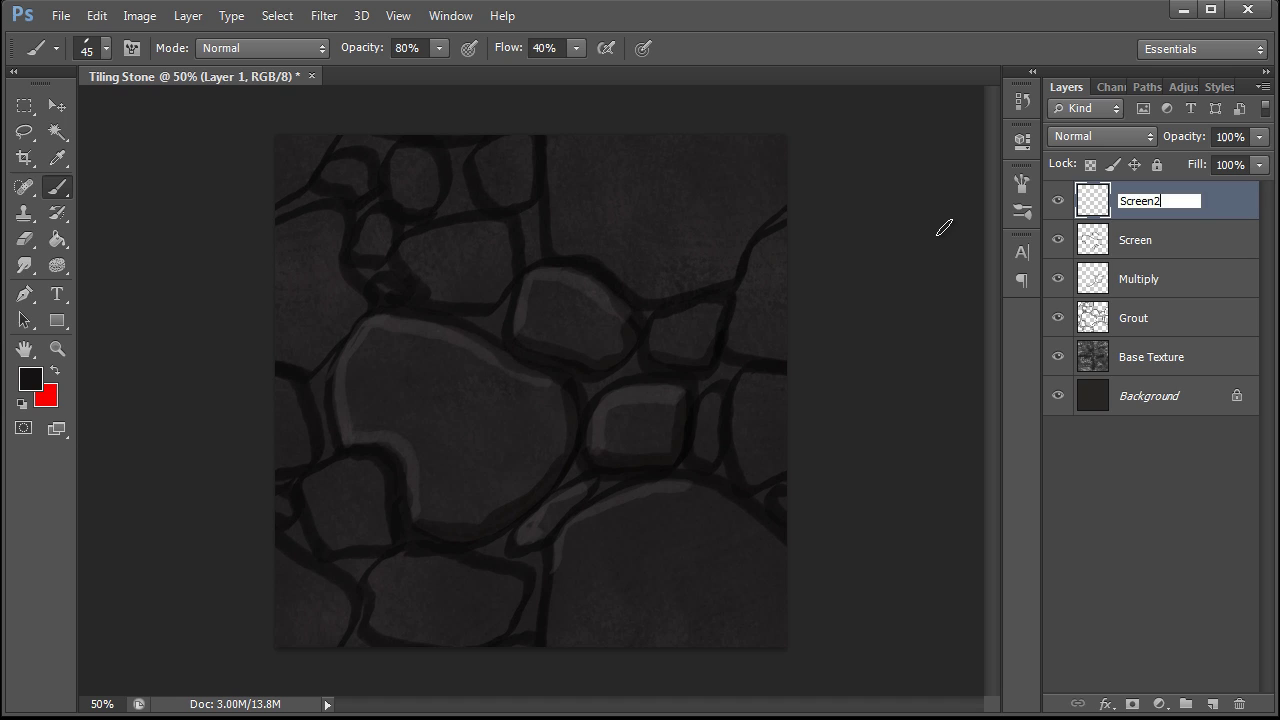
key("Return")
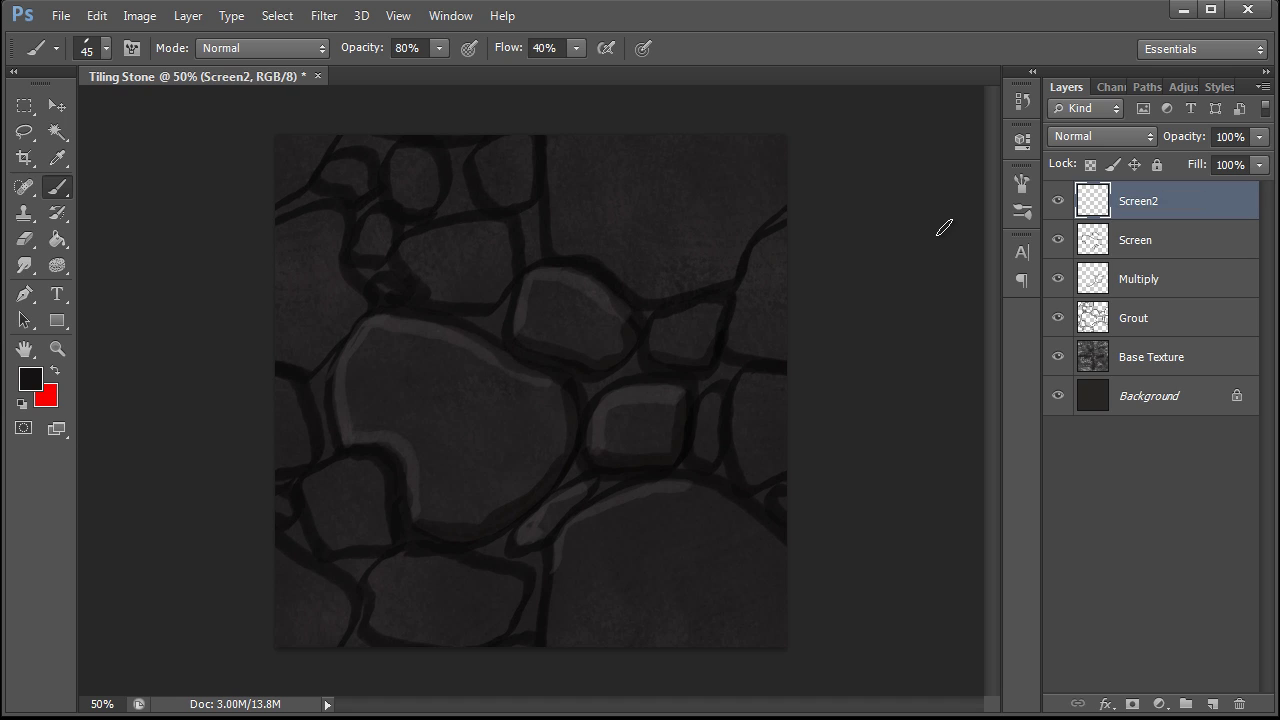
left_click(534, 282, "alt")
key("bracketleft")
key("bracketleft")
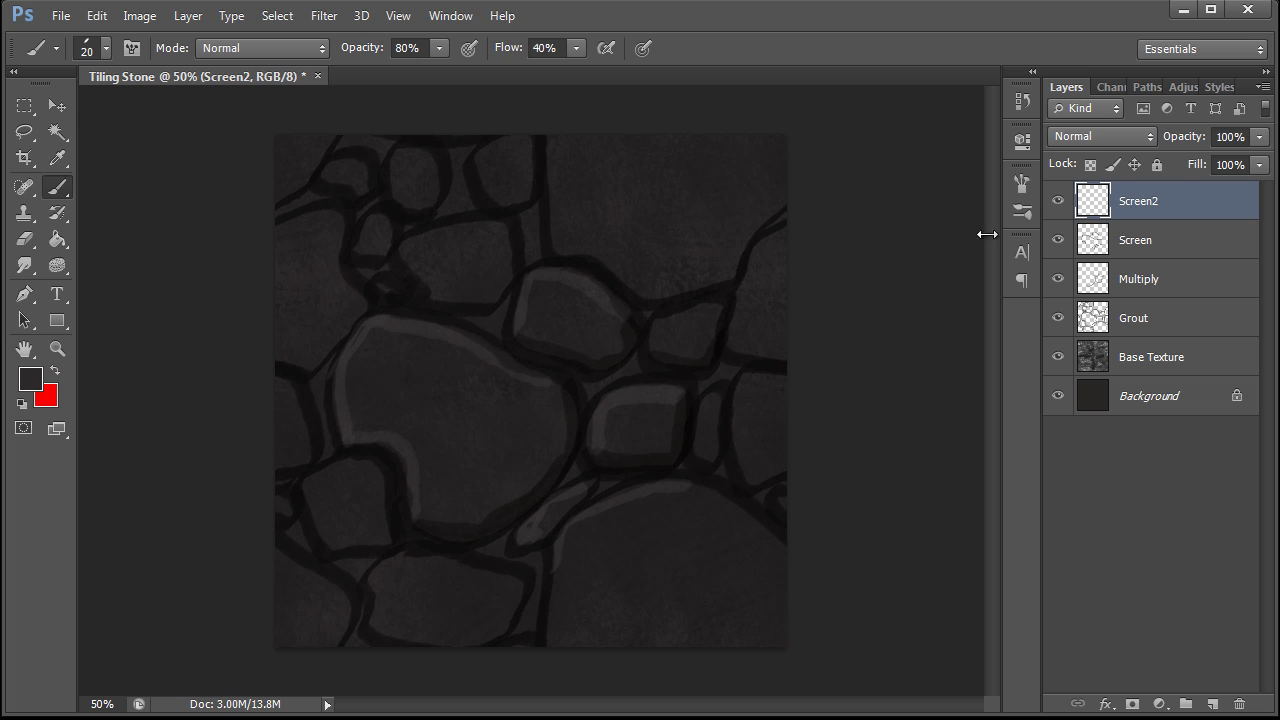
left_click(1105, 137)
left_click(1080, 360)
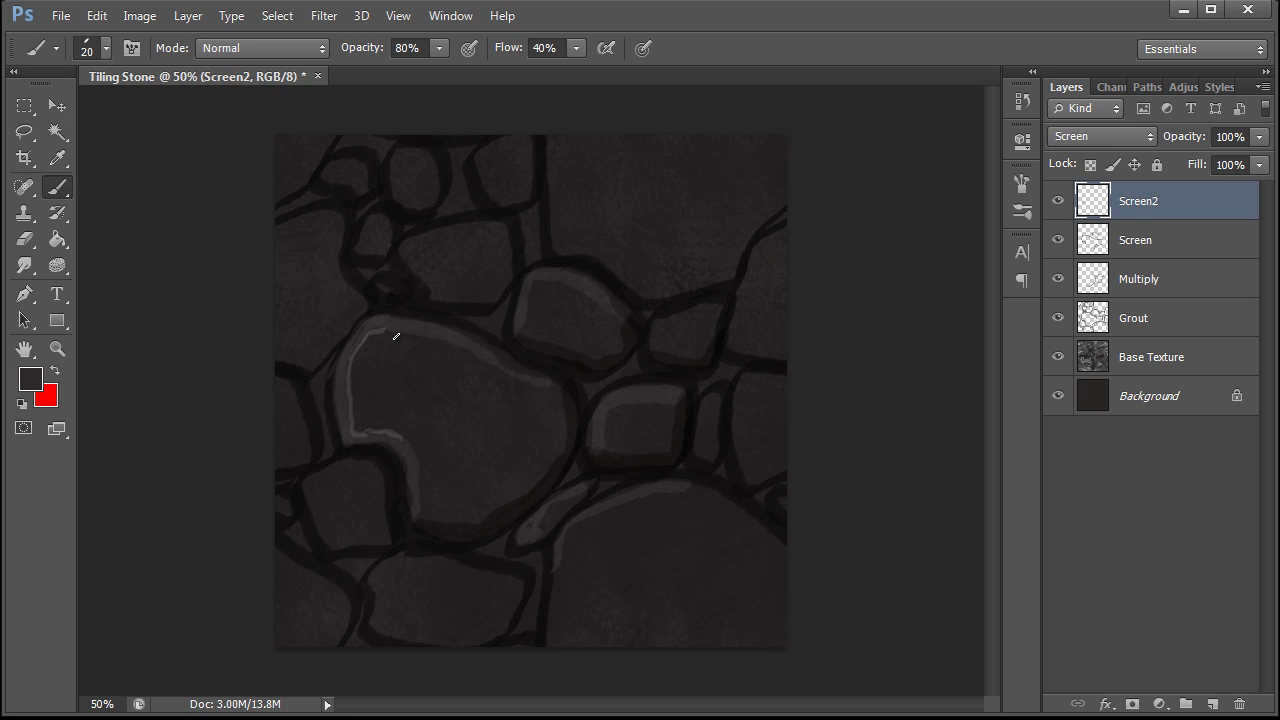
- Paint thin highlights along the top edges of three stones, then zoom out to check the tile
left_click_drag(427, 341, 540, 392)
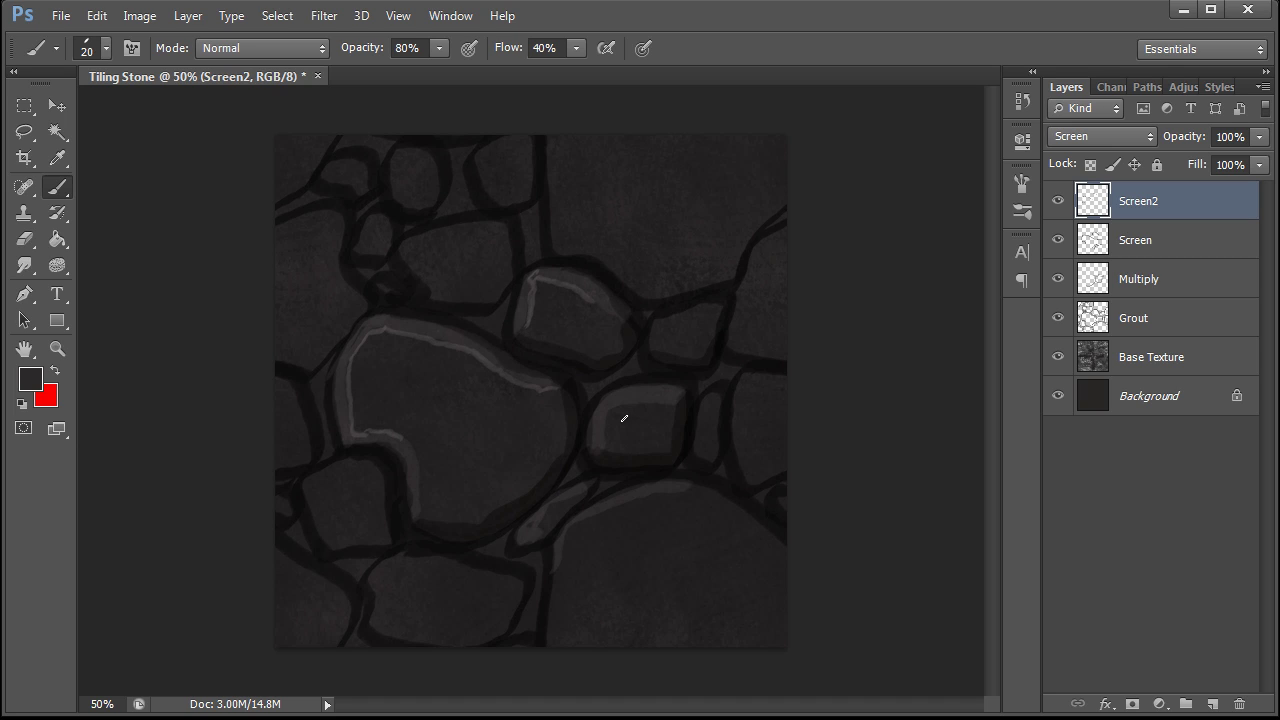
left_click_drag(651, 403, 656, 402)
left_click_drag(606, 513, 669, 492)
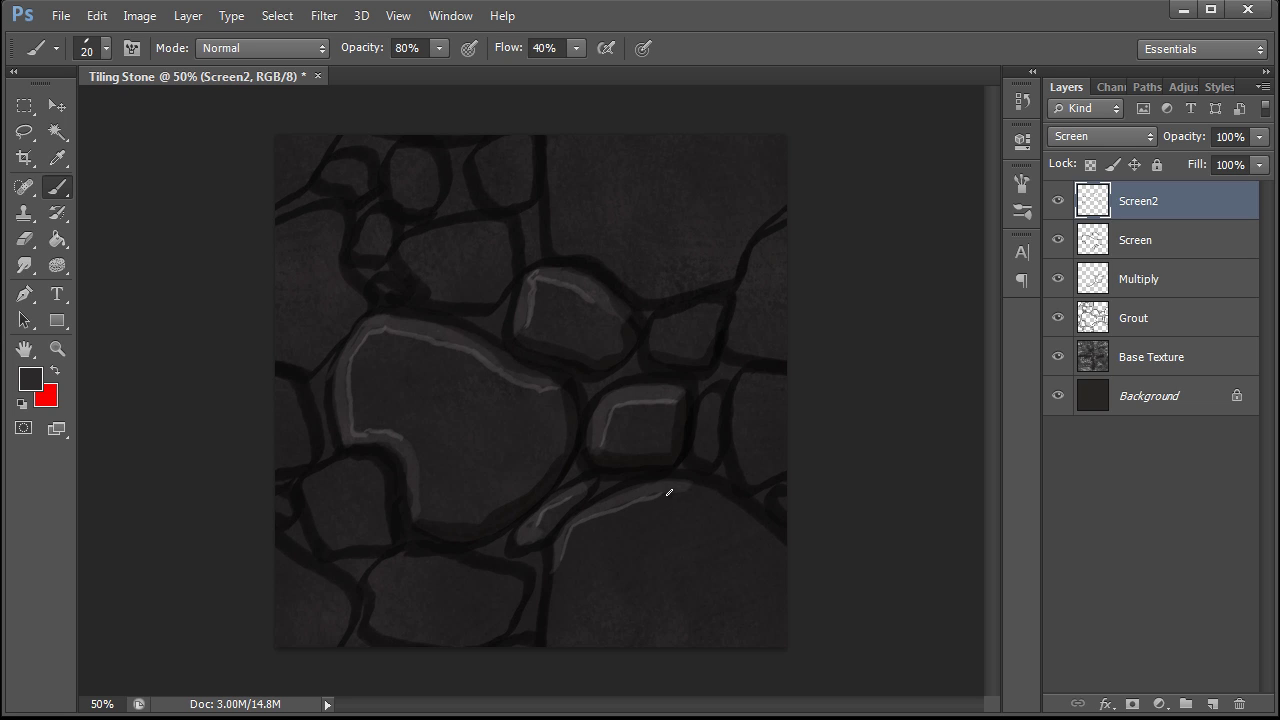
key("ctrl+minus")
key("ctrl+minus")
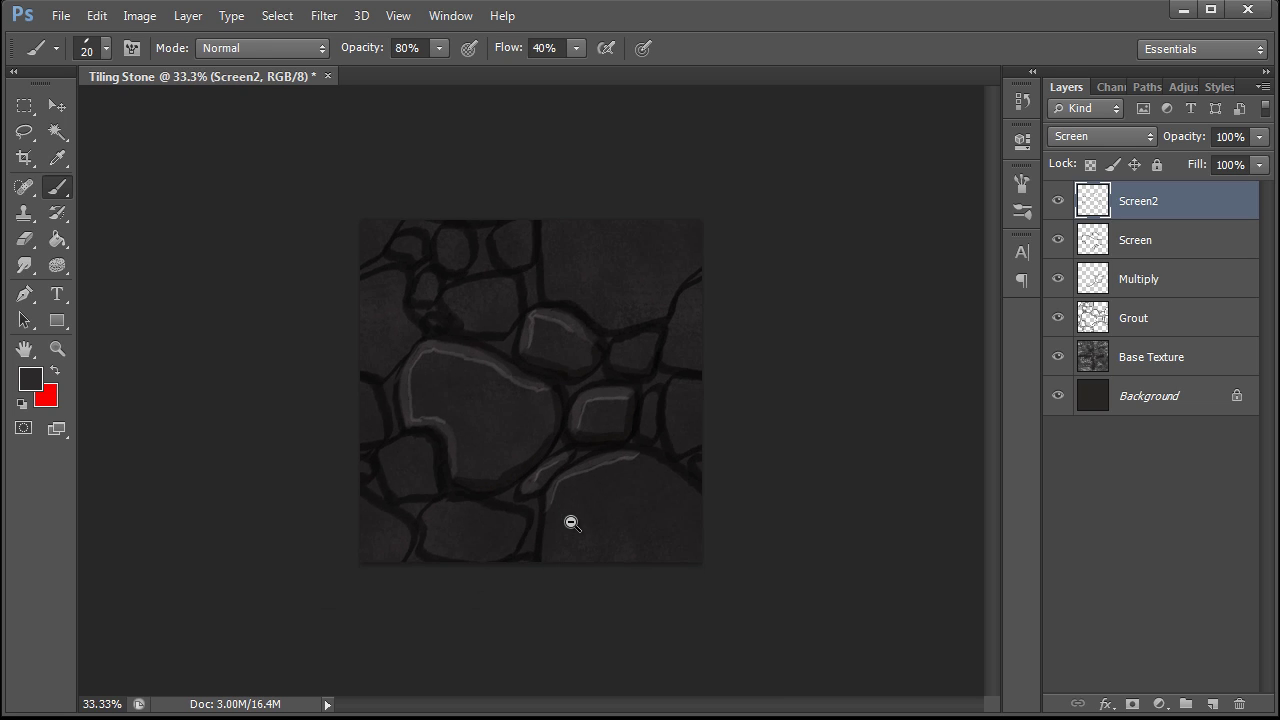
key("ctrl+minus")
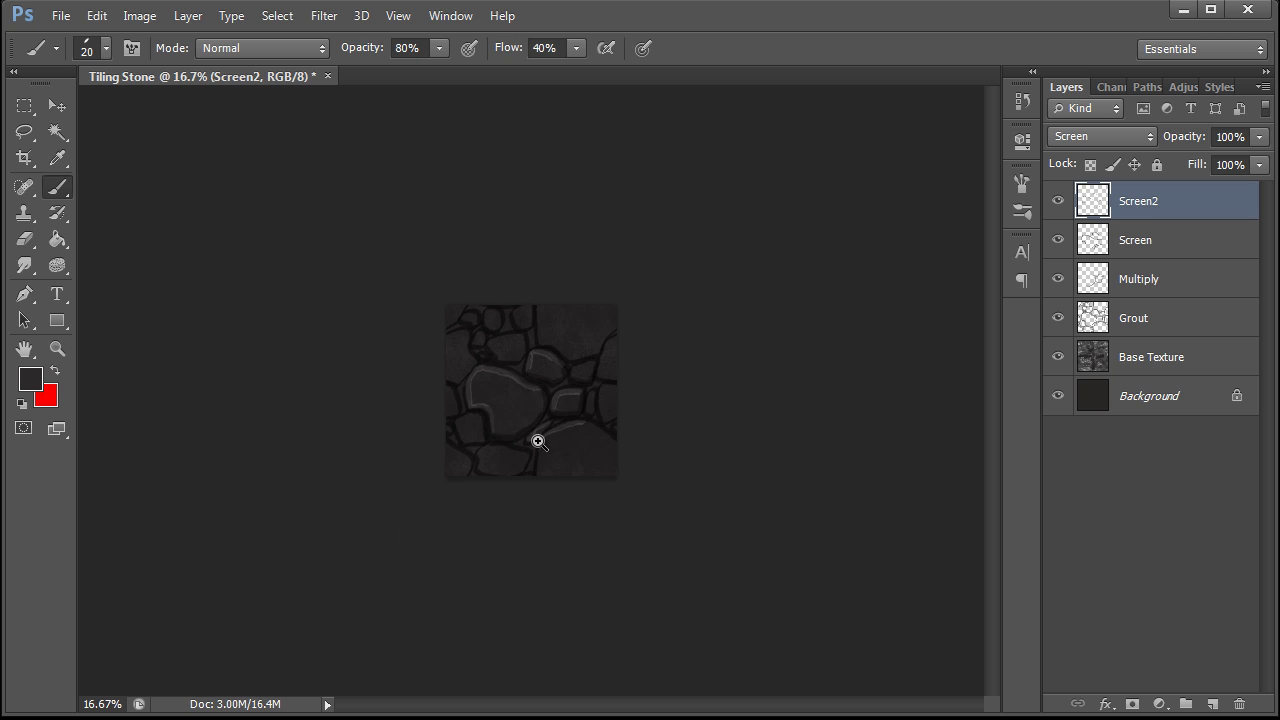
key("ctrl+plus")
key("ctrl+plus")
key("ctrl+plus")
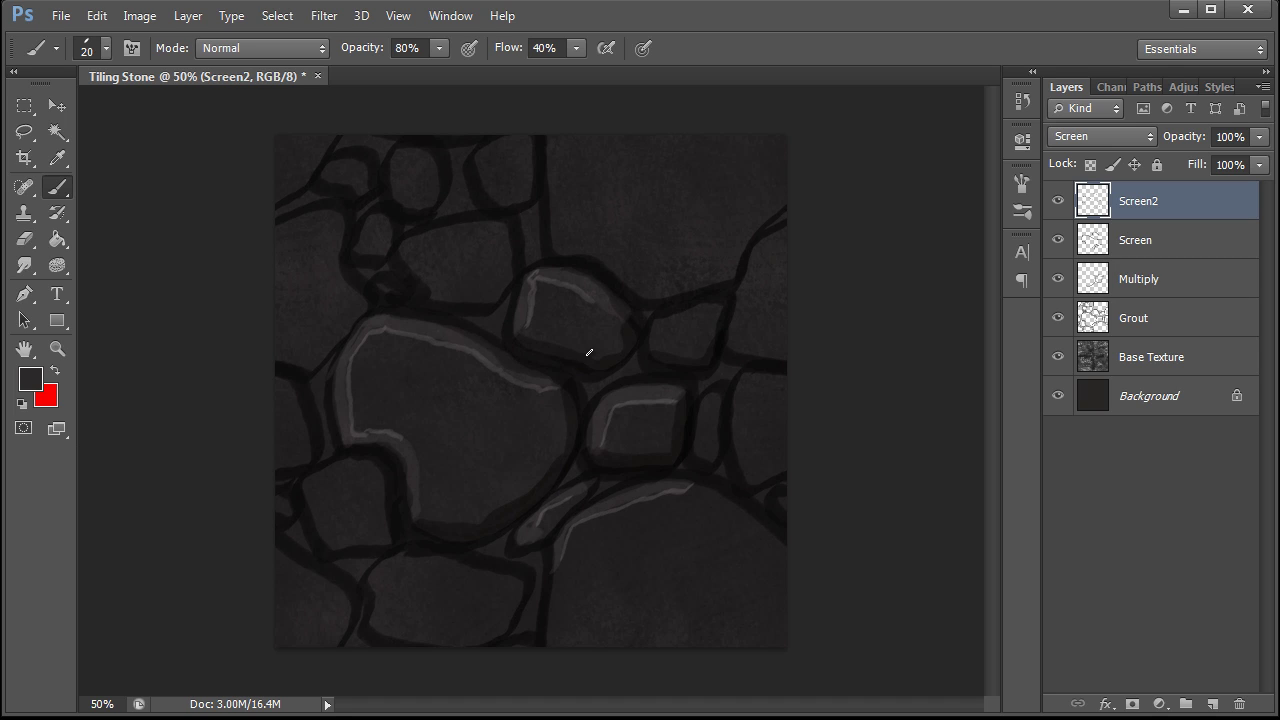
- On the Grout layer, use a sampled colour and bigger brush to darken grout around the big and right-hand stones
left_click(1148, 318)
left_click(583, 389, "alt")
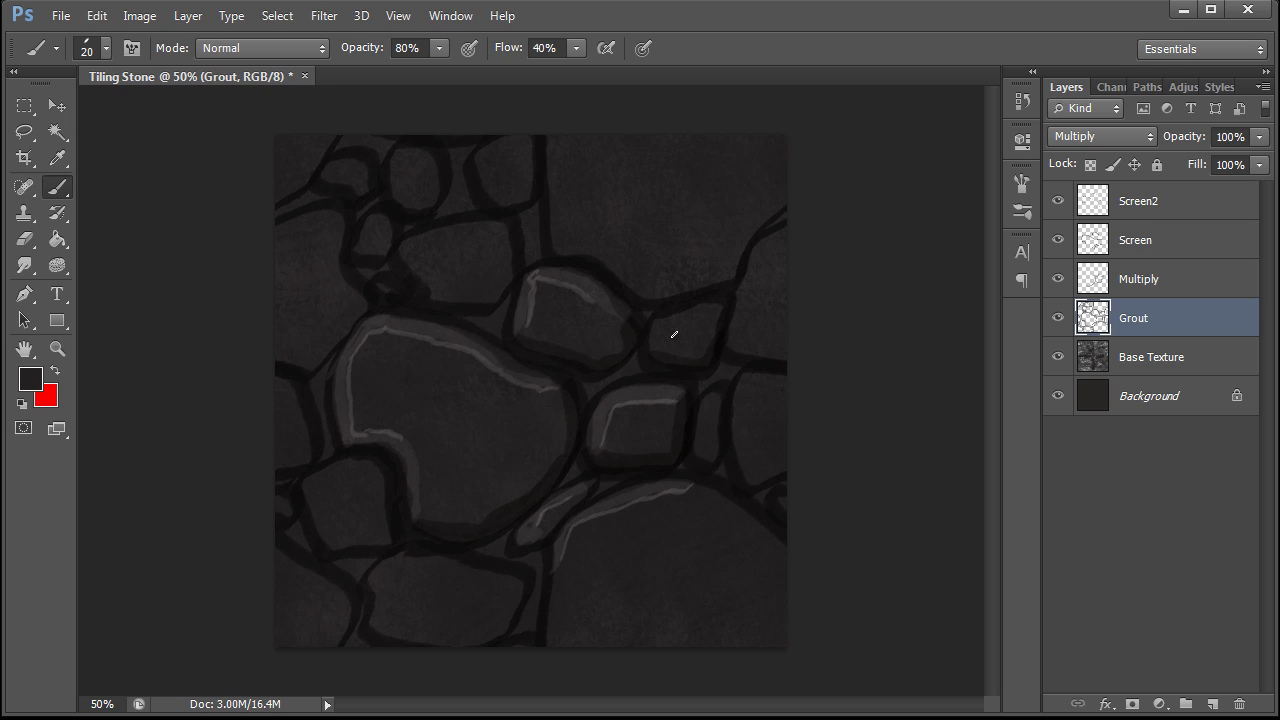
key("bracketright")
key("bracketright")
key("bracketright")
left_click_drag(603, 369, 652, 358)
left_click(515, 372, "alt")
mouse_move(586, 391)
left_mouse_down()
mouse_move(597, 374)
mouse_move(650, 360)
left_mouse_up()
left_click_drag(457, 320, 502, 333)
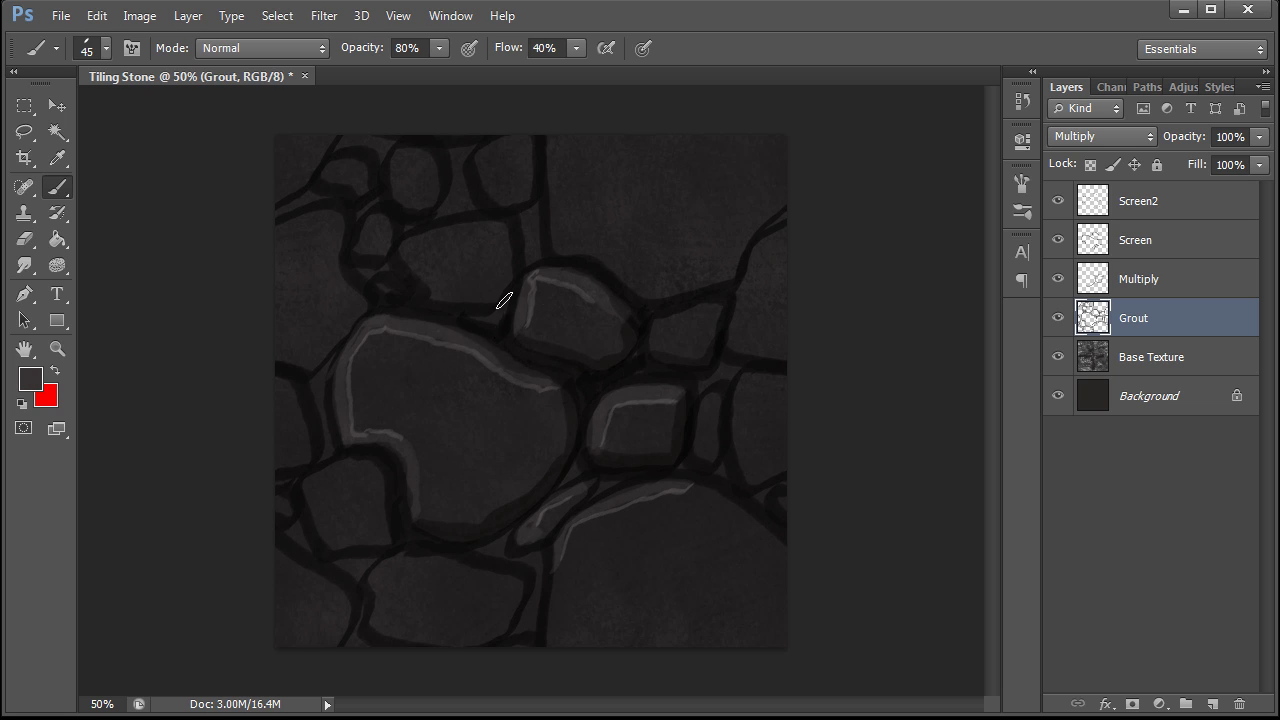
left_click_drag(329, 360, 323, 449)
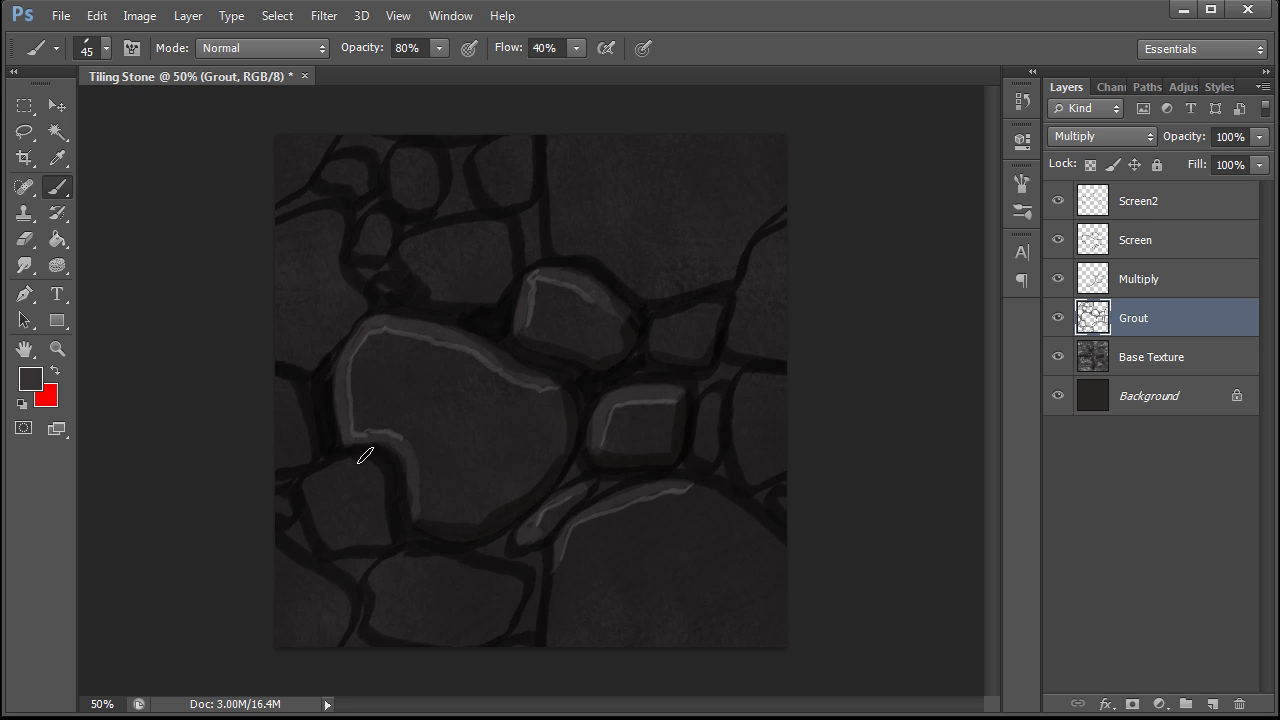
mouse_move(404, 511)
left_mouse_down()
mouse_move(402, 541)
mouse_move(476, 562)
mouse_move(467, 551)
mouse_move(499, 545)
mouse_move(496, 565)
mouse_move(533, 555)
left_mouse_up()
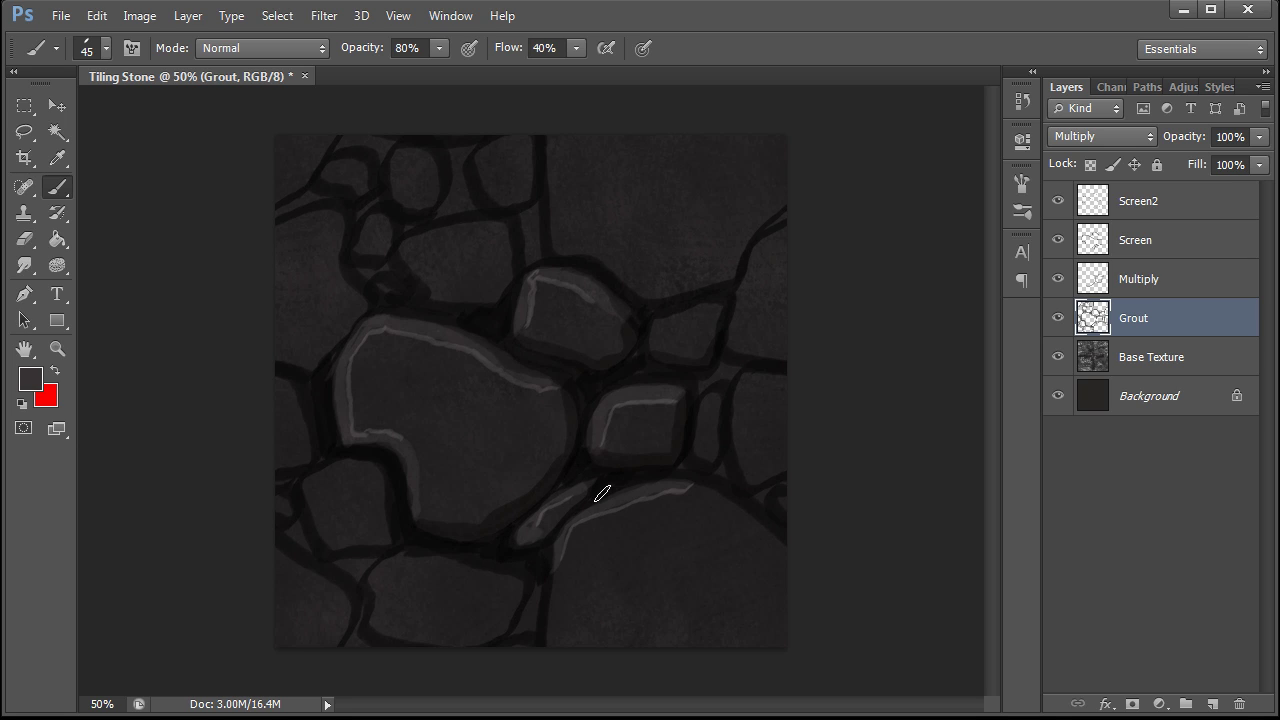
- Zoom out to check how the tile repeats, then zoom back in
scroll(540, 523, "down", 3)
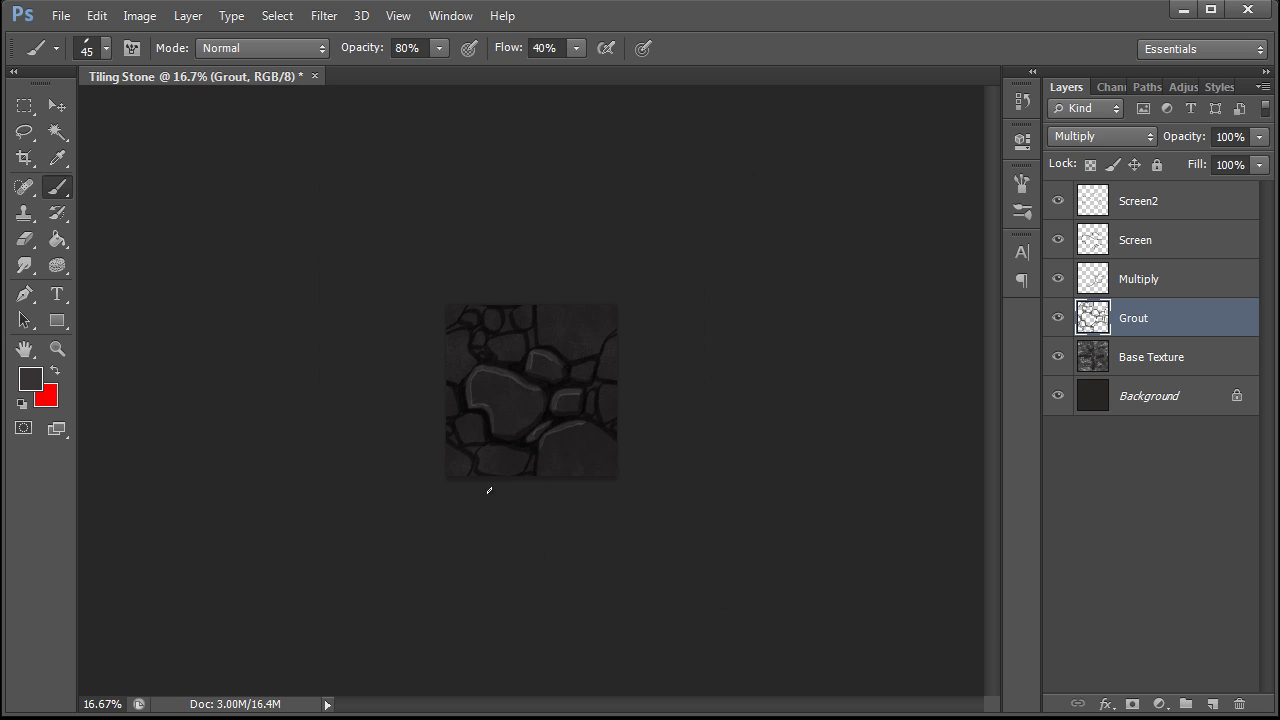
scroll(544, 454, "up", 2)
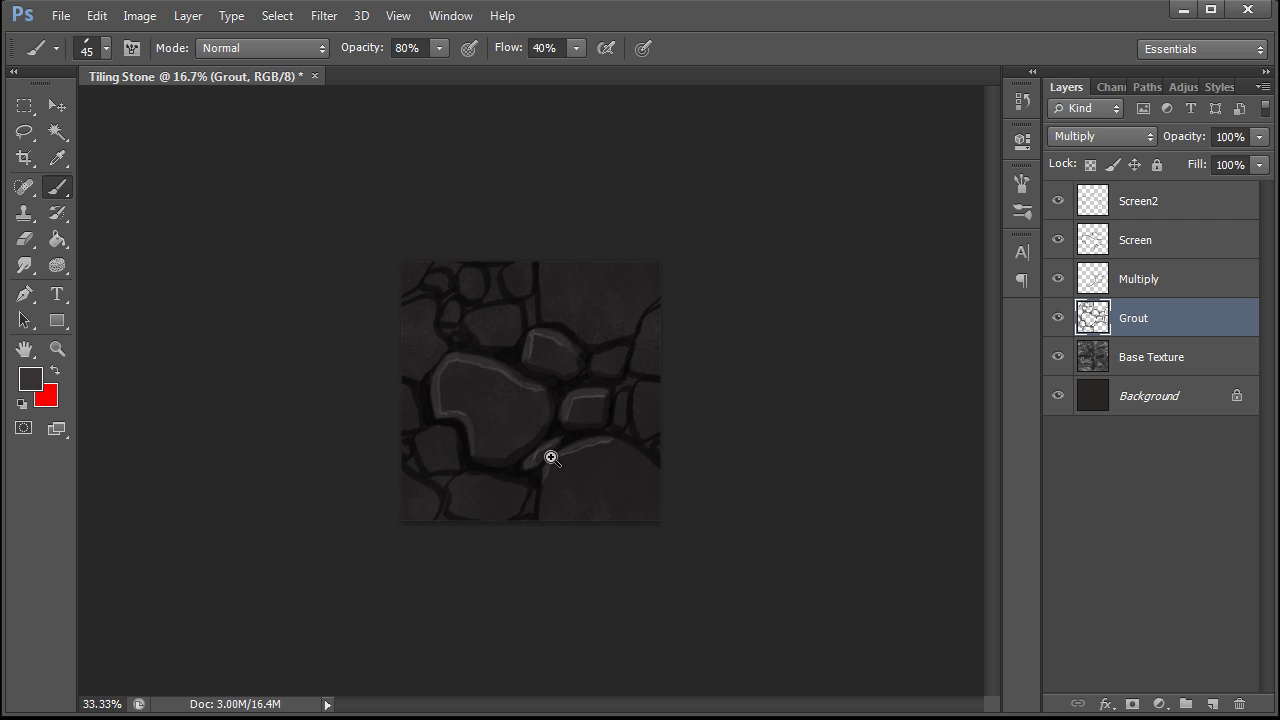
scroll(542, 485, "up", 1)
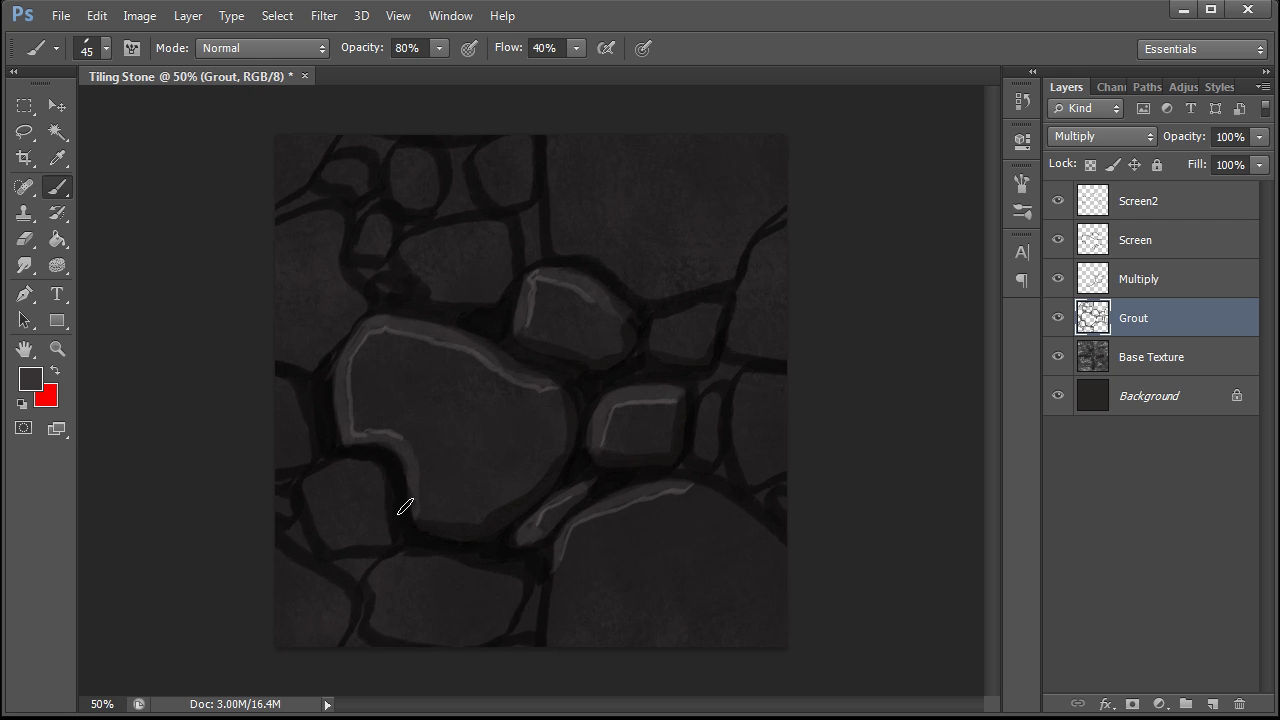